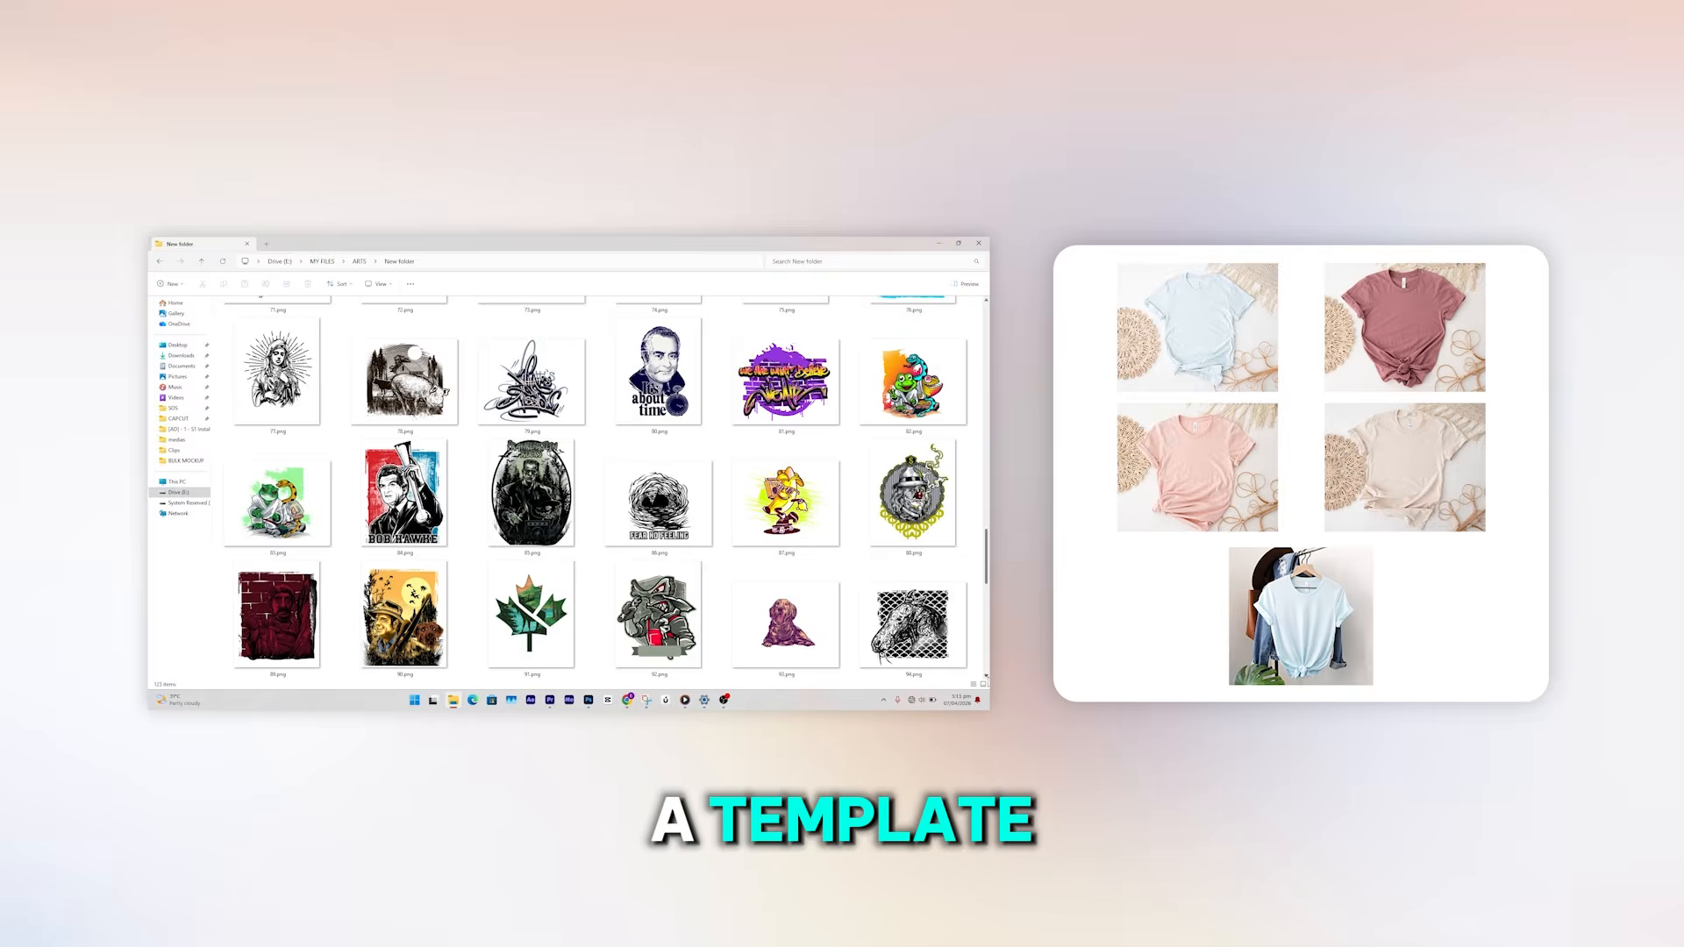
{"action": "scroll", "coordinate": [605, 491], "scroll_direction": "down", "scroll_amount": 3}
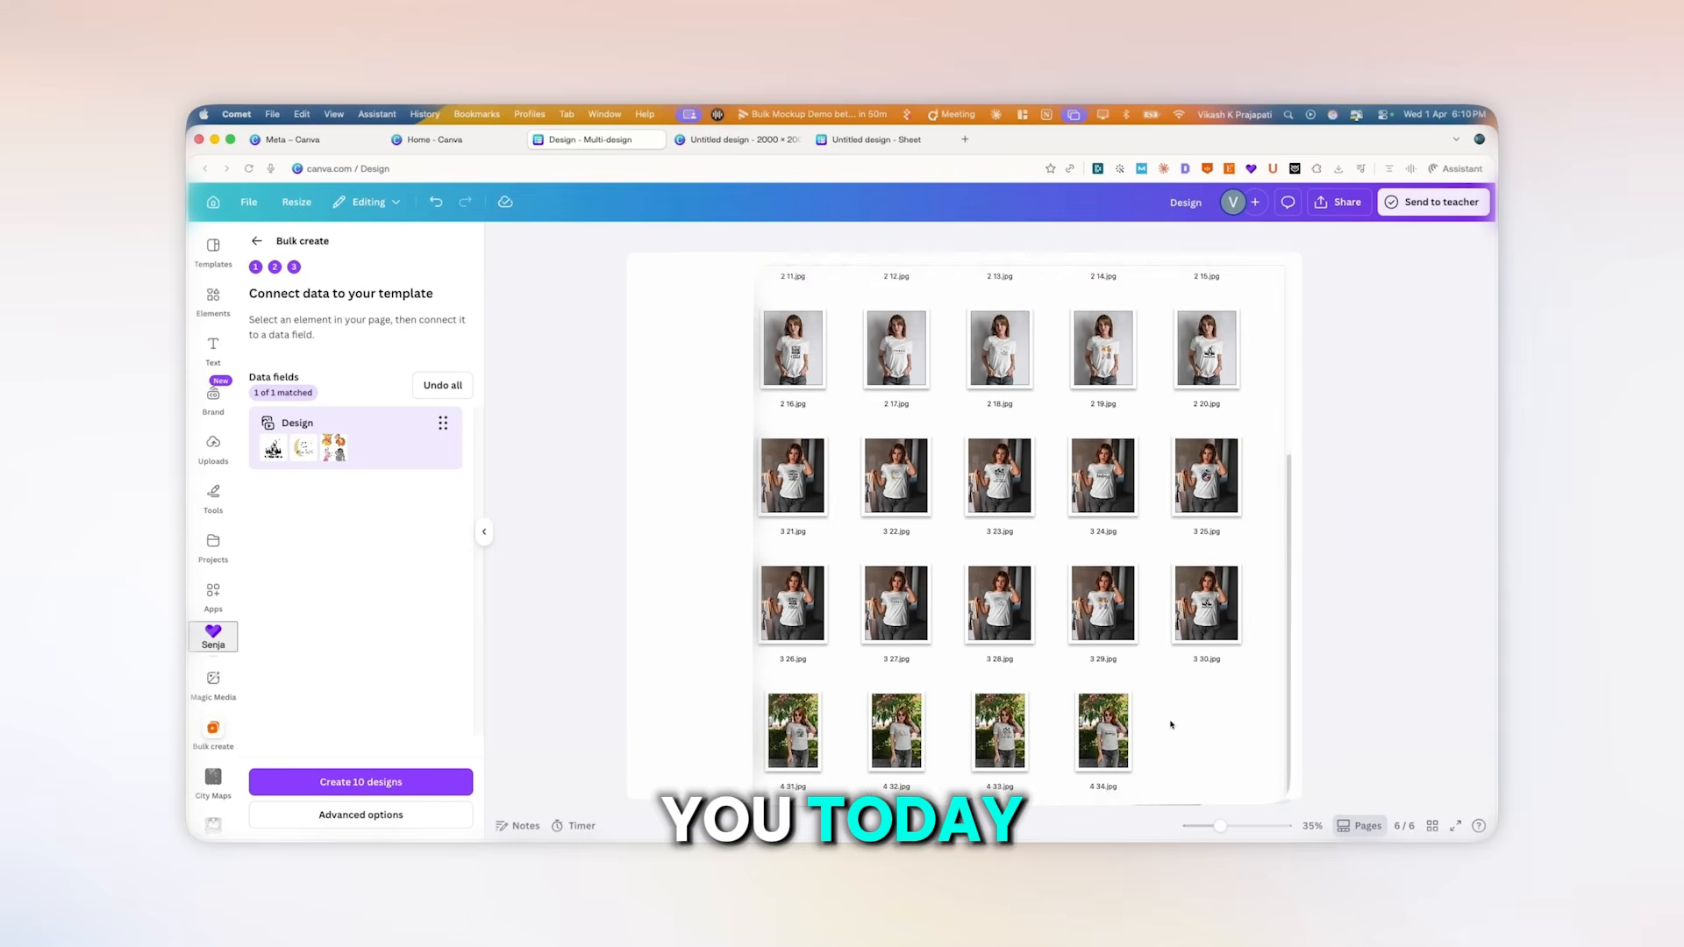
{"action": "scroll", "coordinate": [1171, 724], "scroll_direction": "down", "scroll_amount": 5}
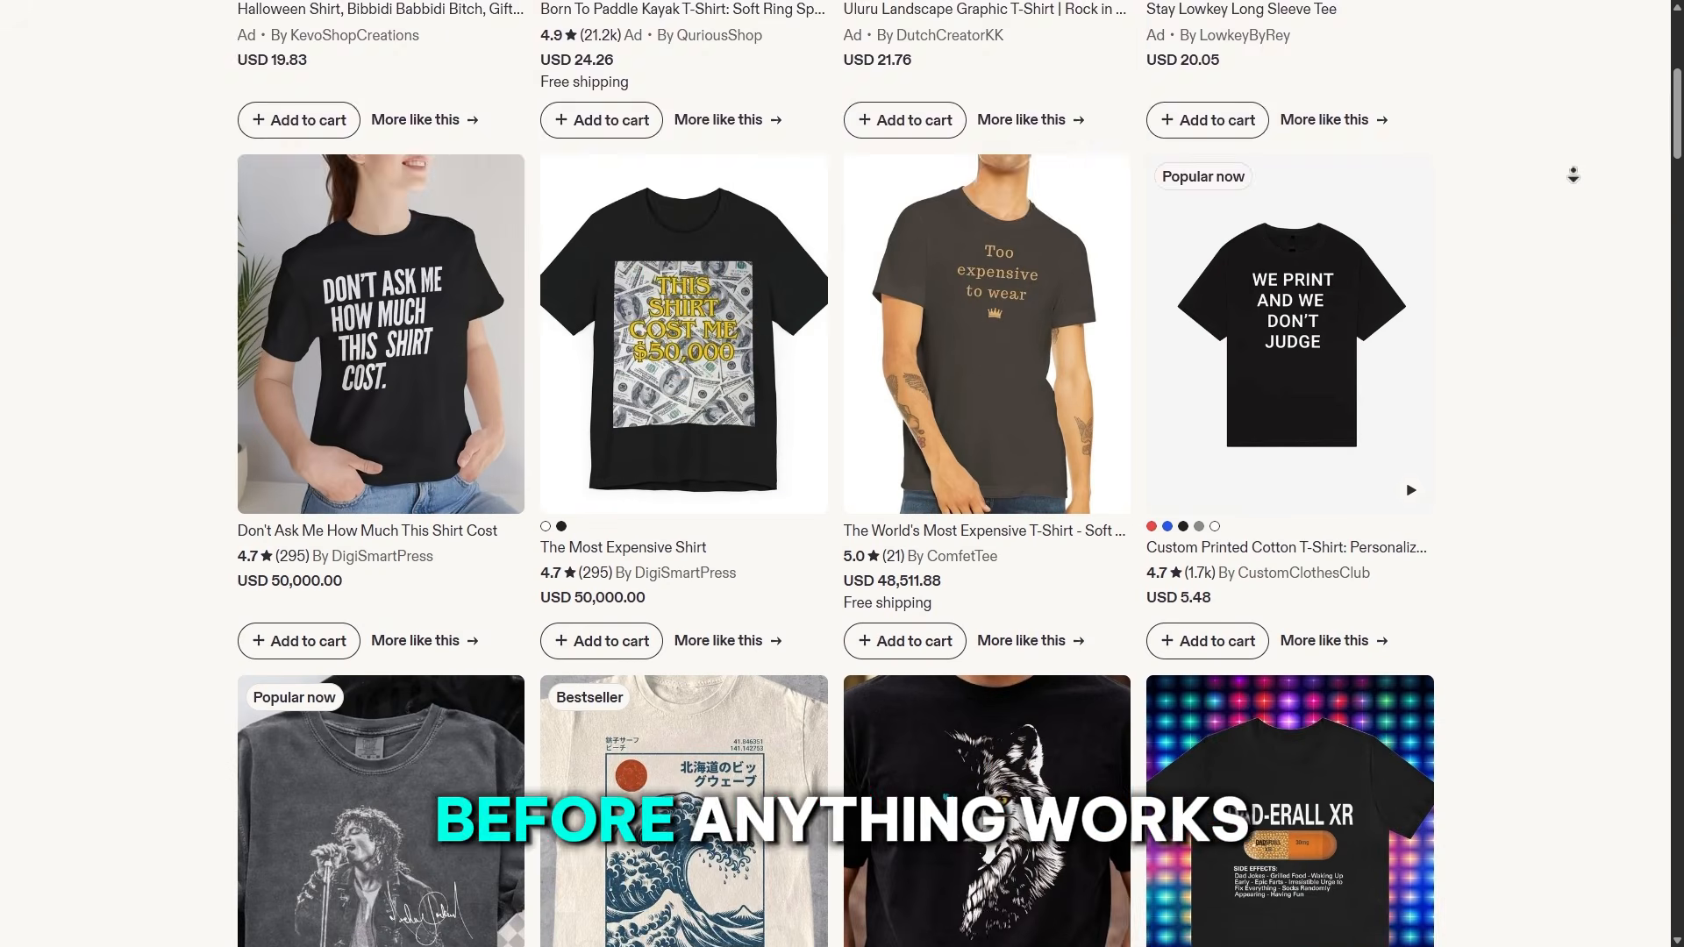
{"action": "scroll", "coordinate": [1572, 175], "scroll_direction": "down", "scroll_amount": 6}
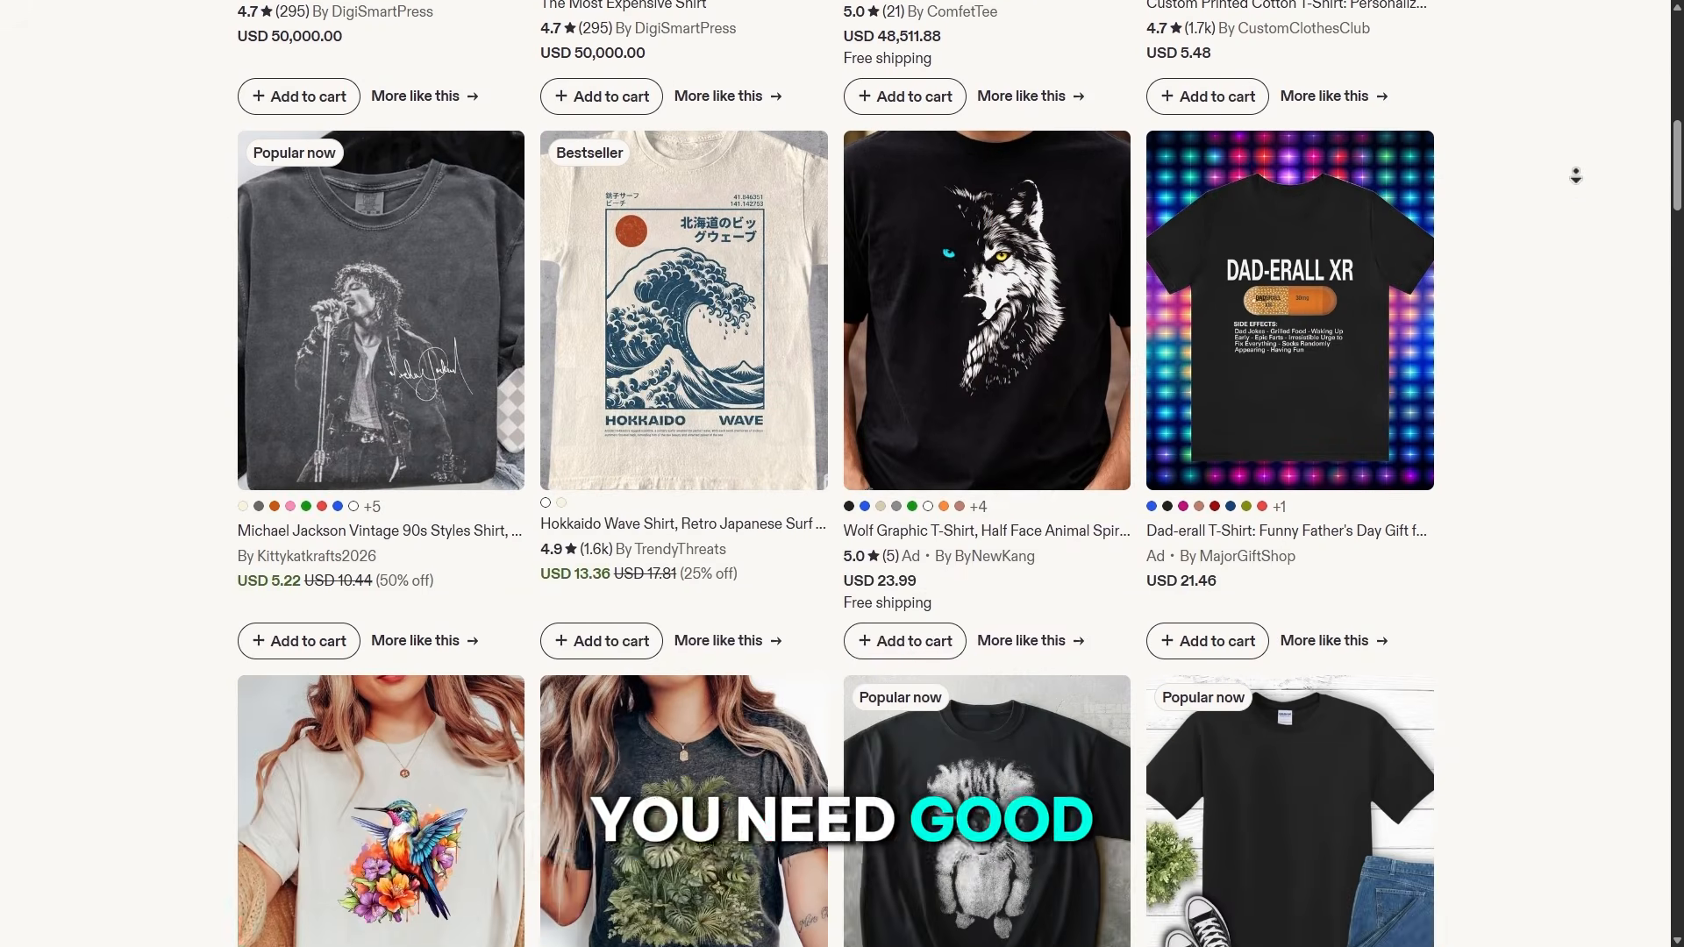
{"action": "scroll", "coordinate": [1576, 175], "scroll_direction": "down", "scroll_amount": 10}
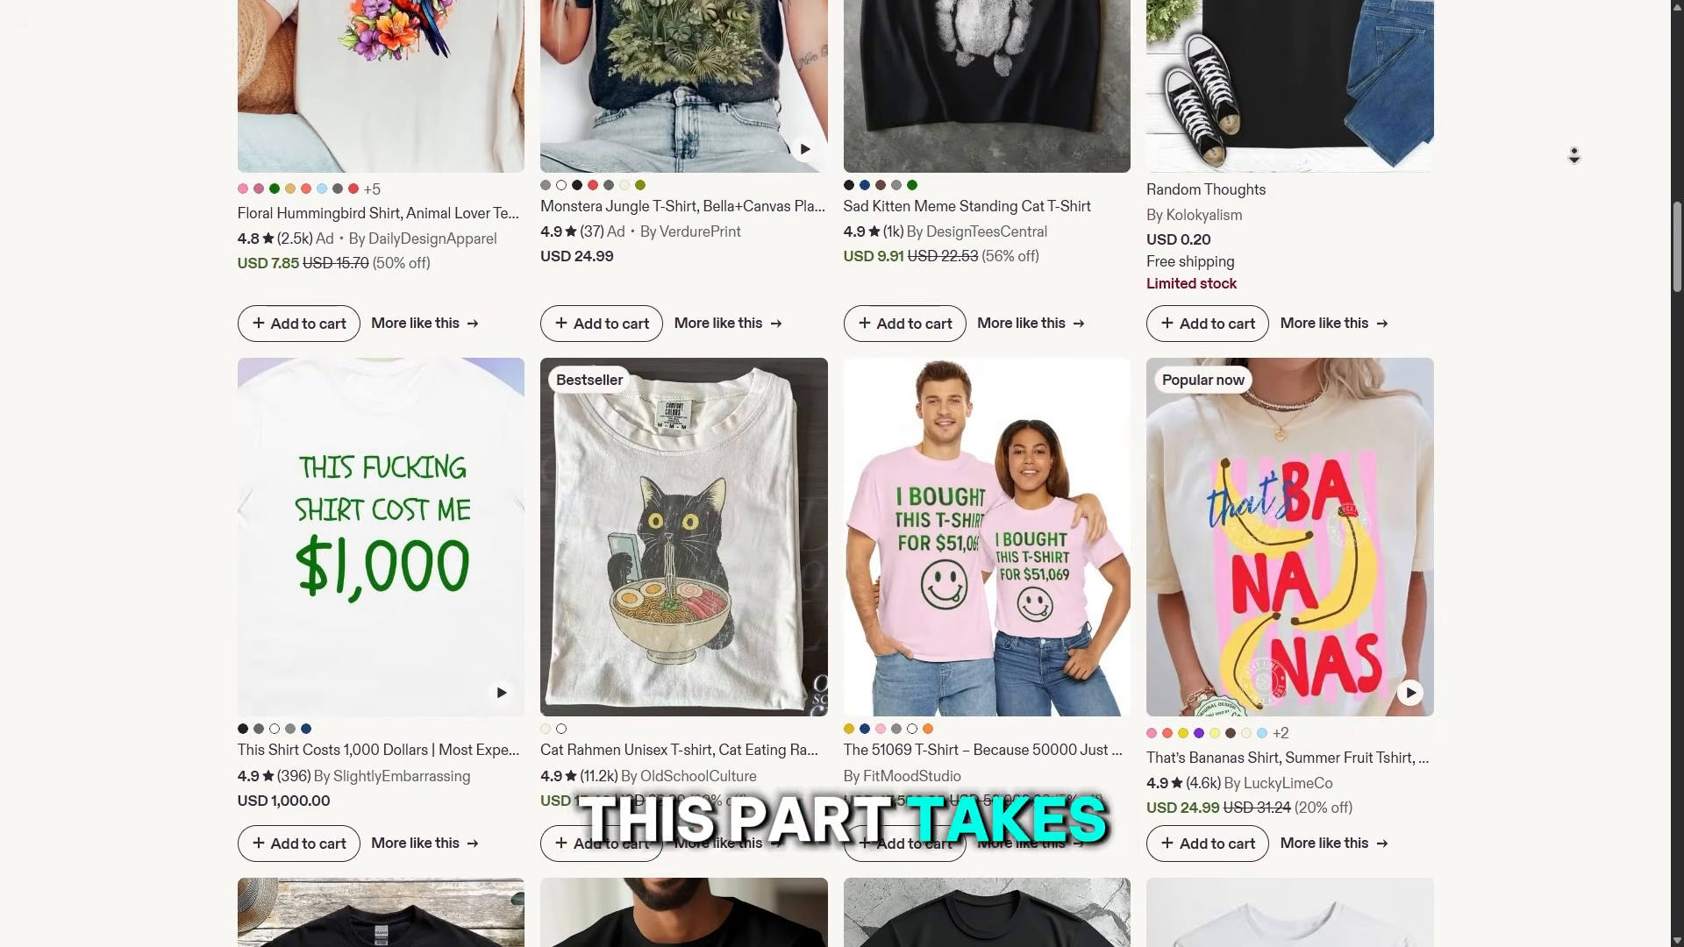
{"action": "scroll", "coordinate": [1574, 155], "scroll_direction": "down", "scroll_amount": 7}
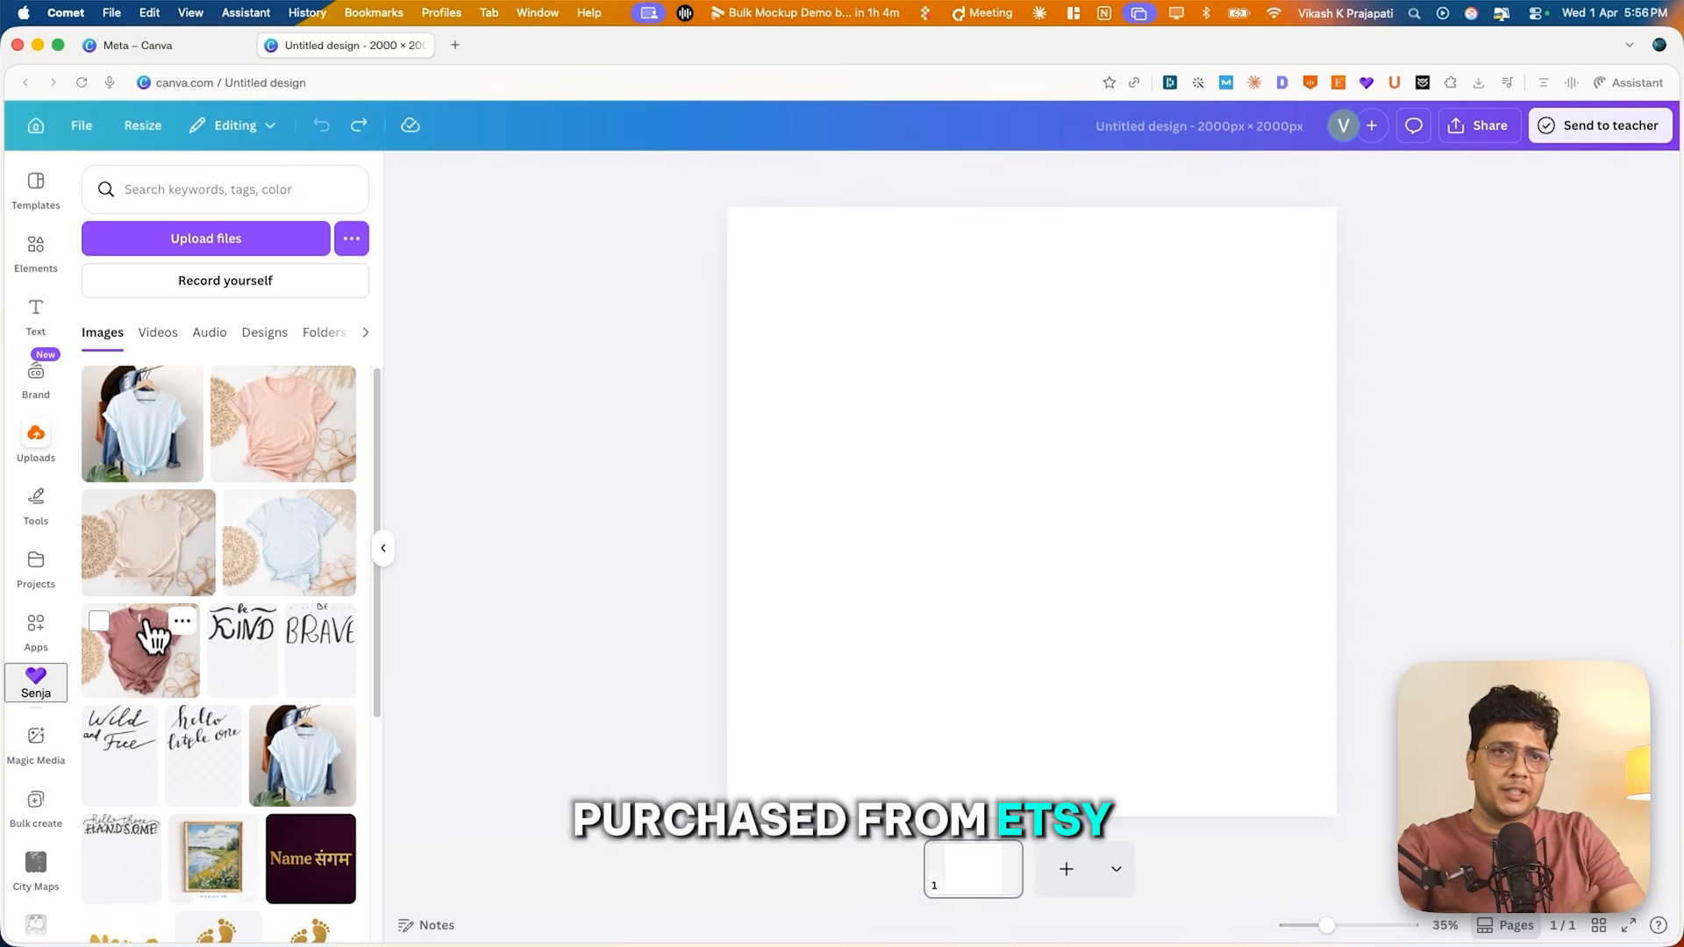
Fill page 1 with the uploaded hanging light-blue T-shirt photo and a newly added page 2 with the pink T-shirt photo.
{"action": "left_click_drag", "start_coordinate": [140, 421], "coordinate": [1071, 529]}
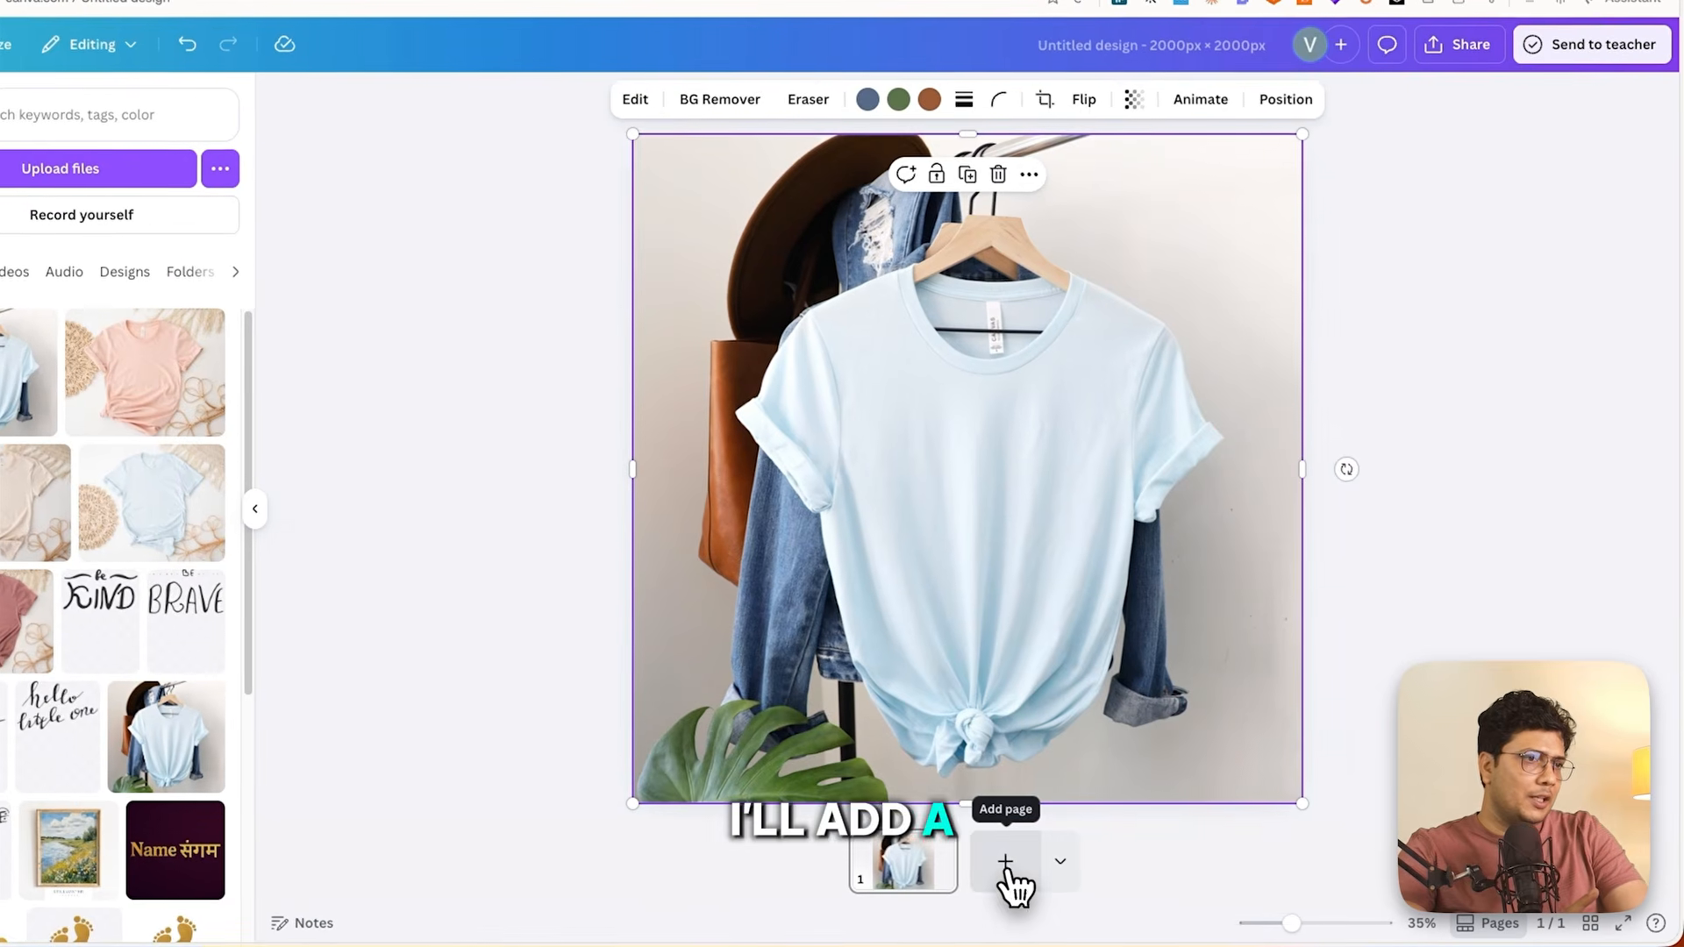
{"action": "left_click", "coordinate": [1004, 863]}
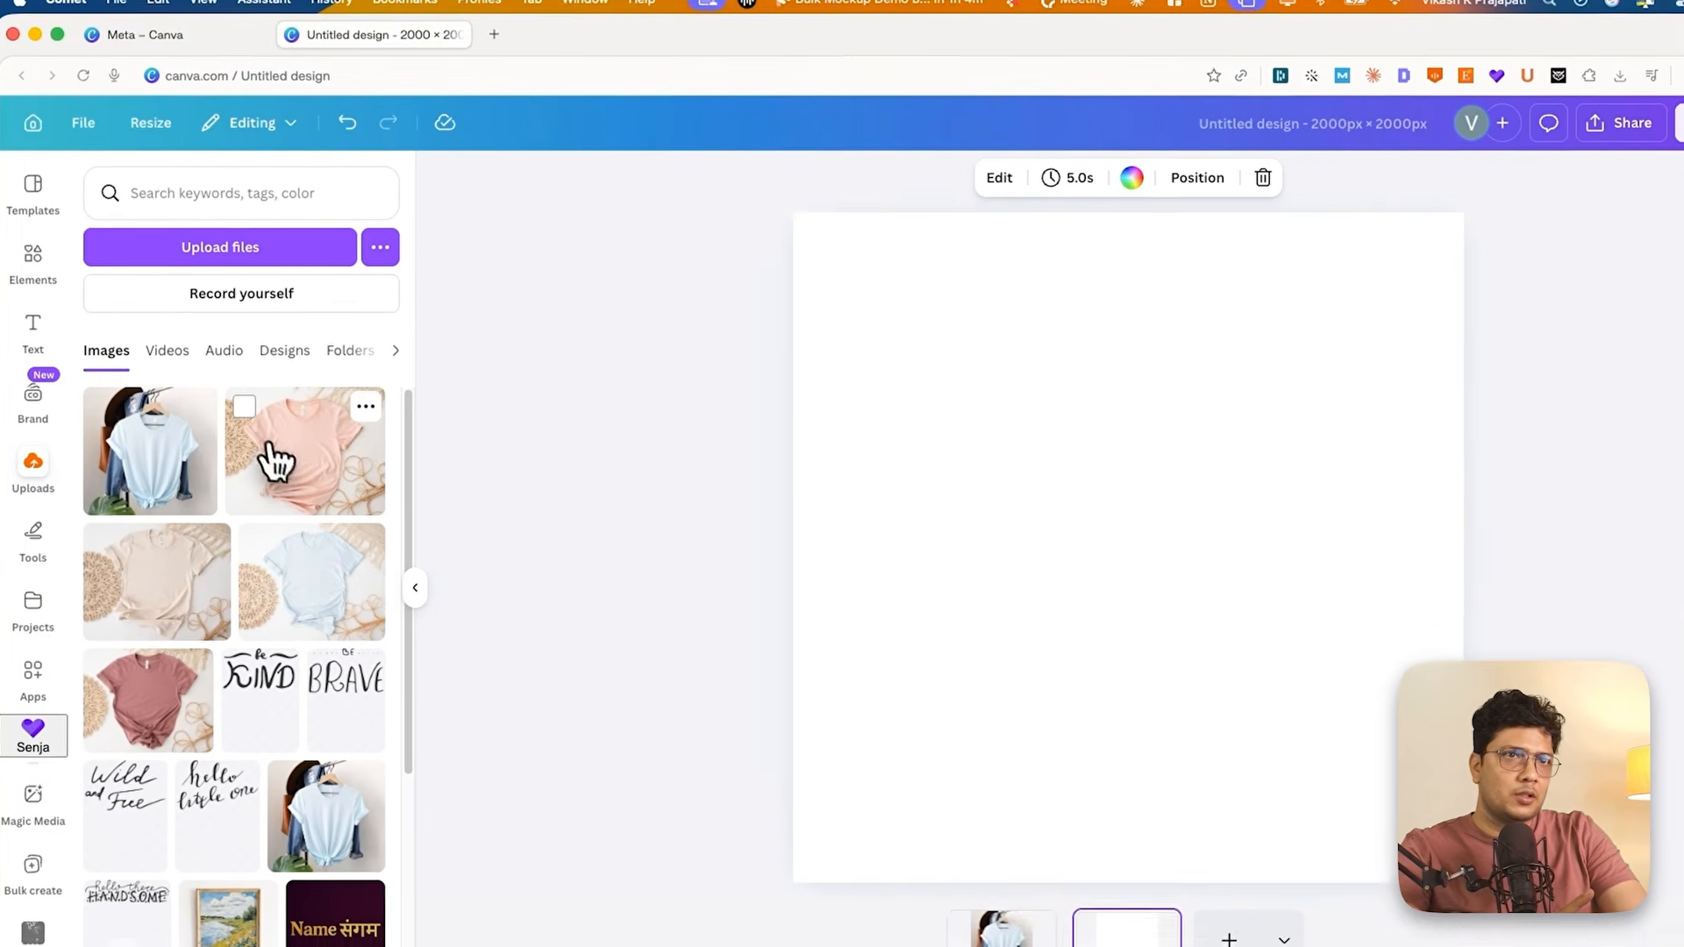
{"action": "left_click_drag", "start_coordinate": [110, 377], "coordinate": [824, 400]}
{"action": "left_click_drag", "start_coordinate": [987, 488], "coordinate": [927, 329]}
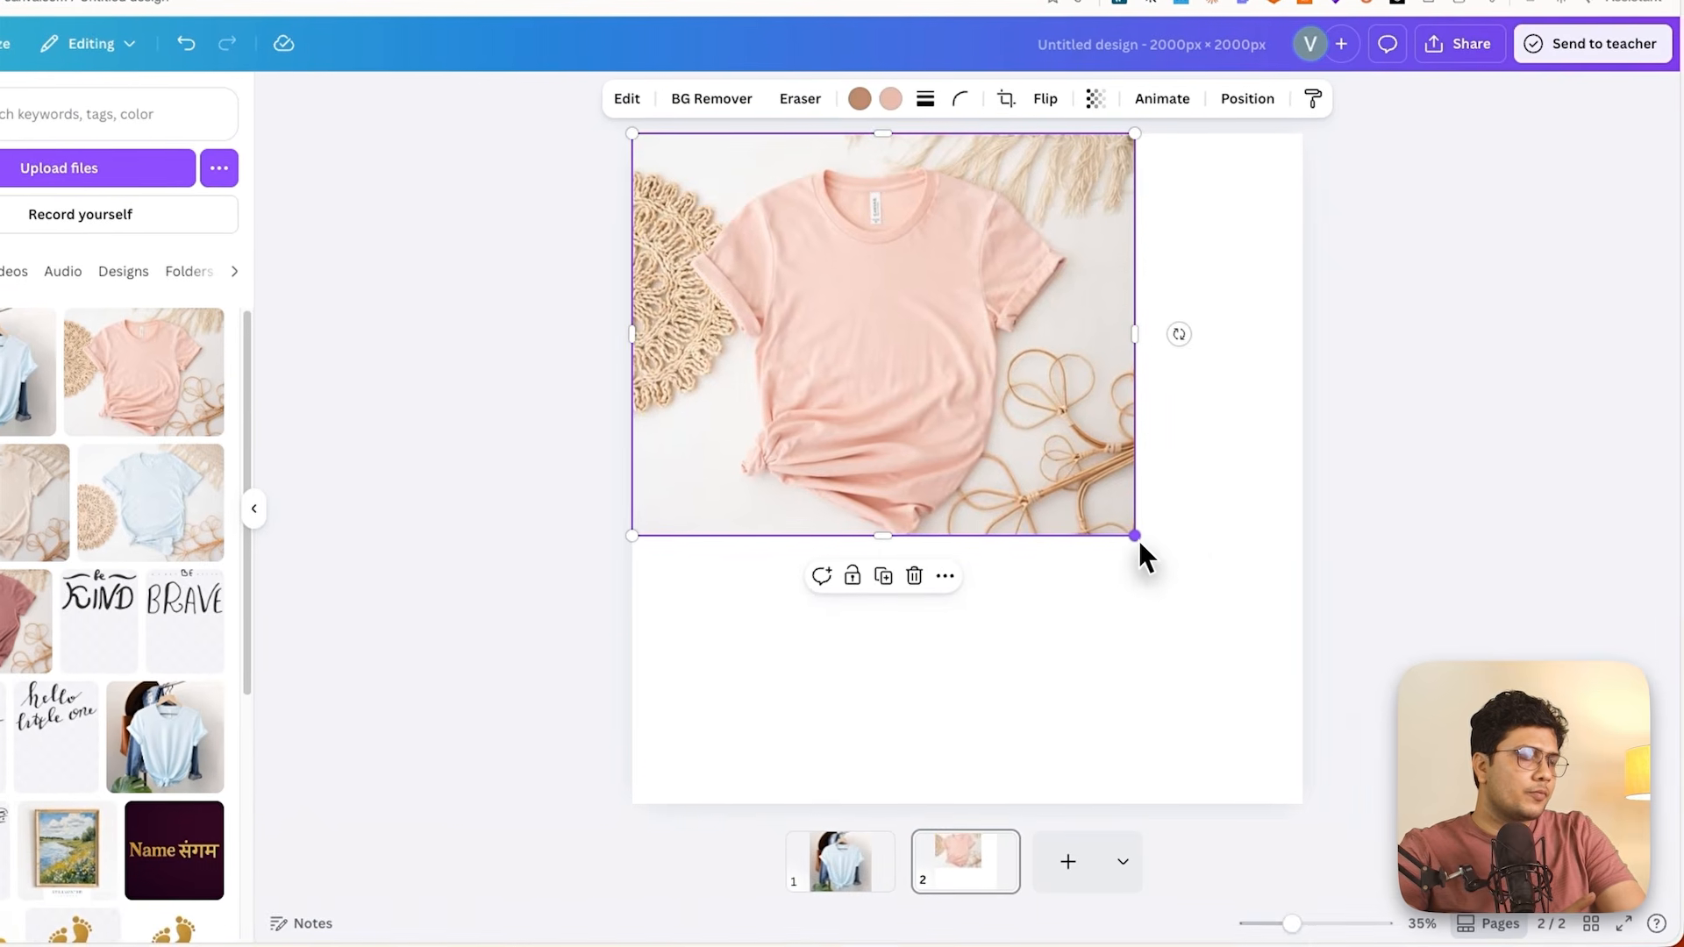
{"action": "left_click_drag", "start_coordinate": [1134, 536], "coordinate": [1307, 871]}
{"action": "left_click_drag", "start_coordinate": [1053, 544], "coordinate": [977, 534]}
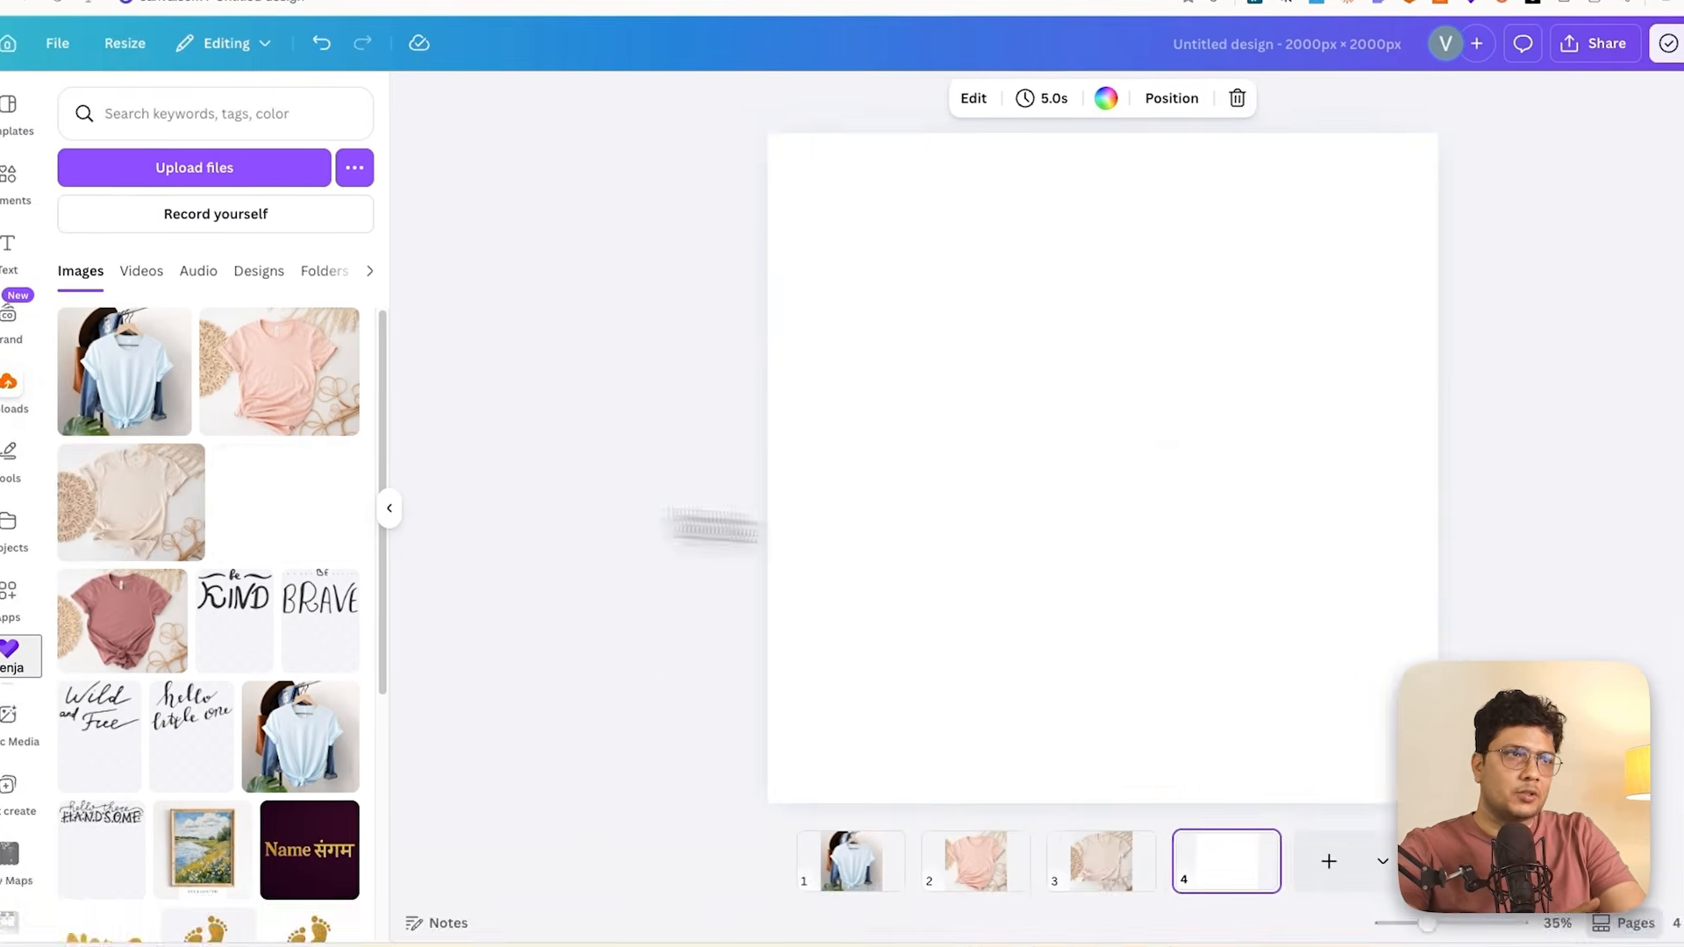
Fill page 4 with the uploaded flat-lay light-blue T-shirt photo and page 5 with the maroon T-shirt photo, each enlarged to cover its page.
{"action": "left_click_drag", "start_coordinate": [707, 526], "coordinate": [827, 263]}
{"action": "left_click_drag", "start_coordinate": [1281, 777], "coordinate": [1357, 838]}
{"action": "left_click_drag", "start_coordinate": [1207, 620], "coordinate": [1120, 620]}
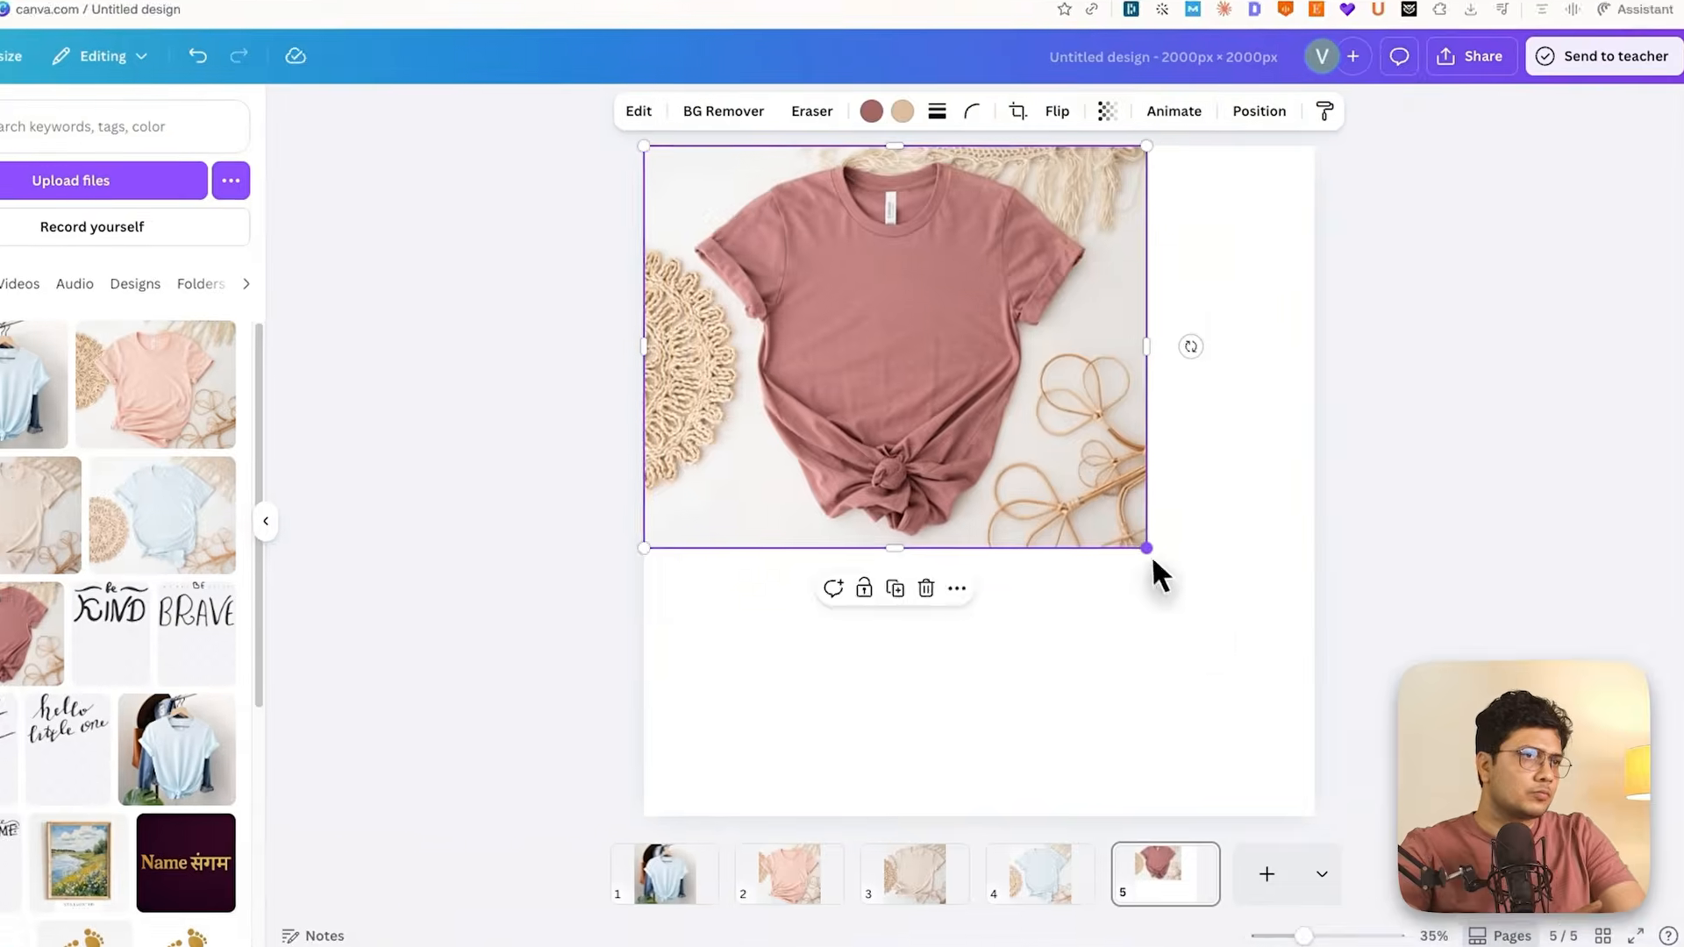
{"action": "left_click_drag", "start_coordinate": [1146, 548], "coordinate": [1465, 797]}
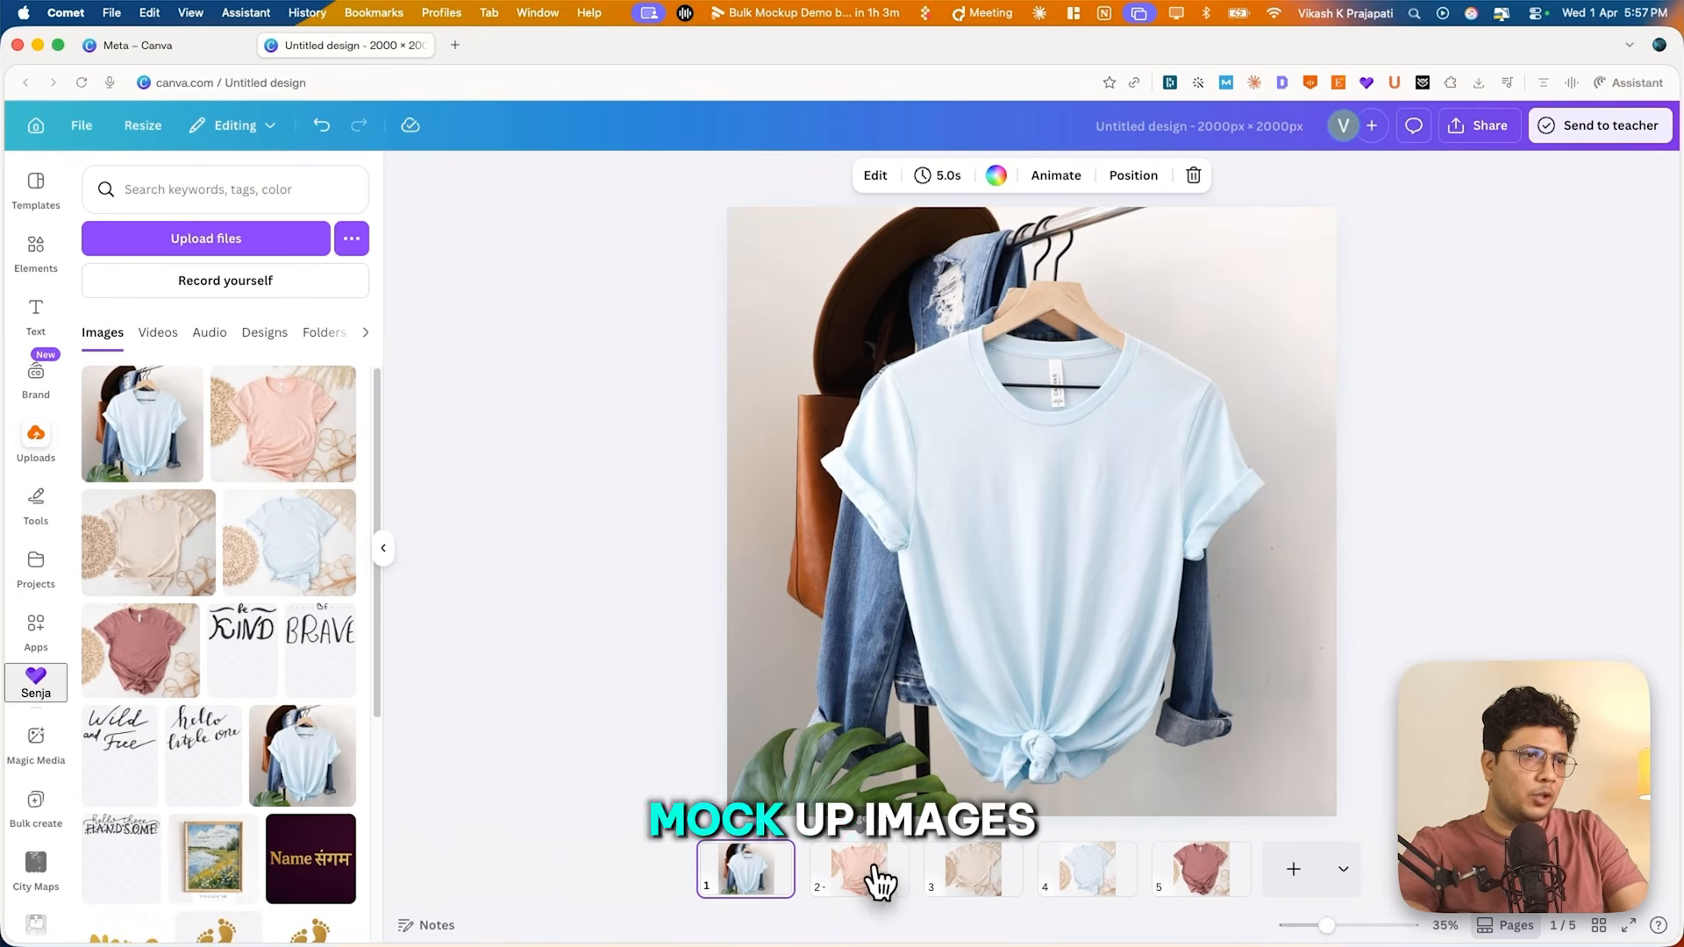
Check the T-shirt mockup images on pages 2 to 5 and return to page 1.
{"action": "left_click", "coordinate": [864, 881]}
{"action": "left_click", "coordinate": [973, 877]}
{"action": "left_click", "coordinate": [1087, 877]}
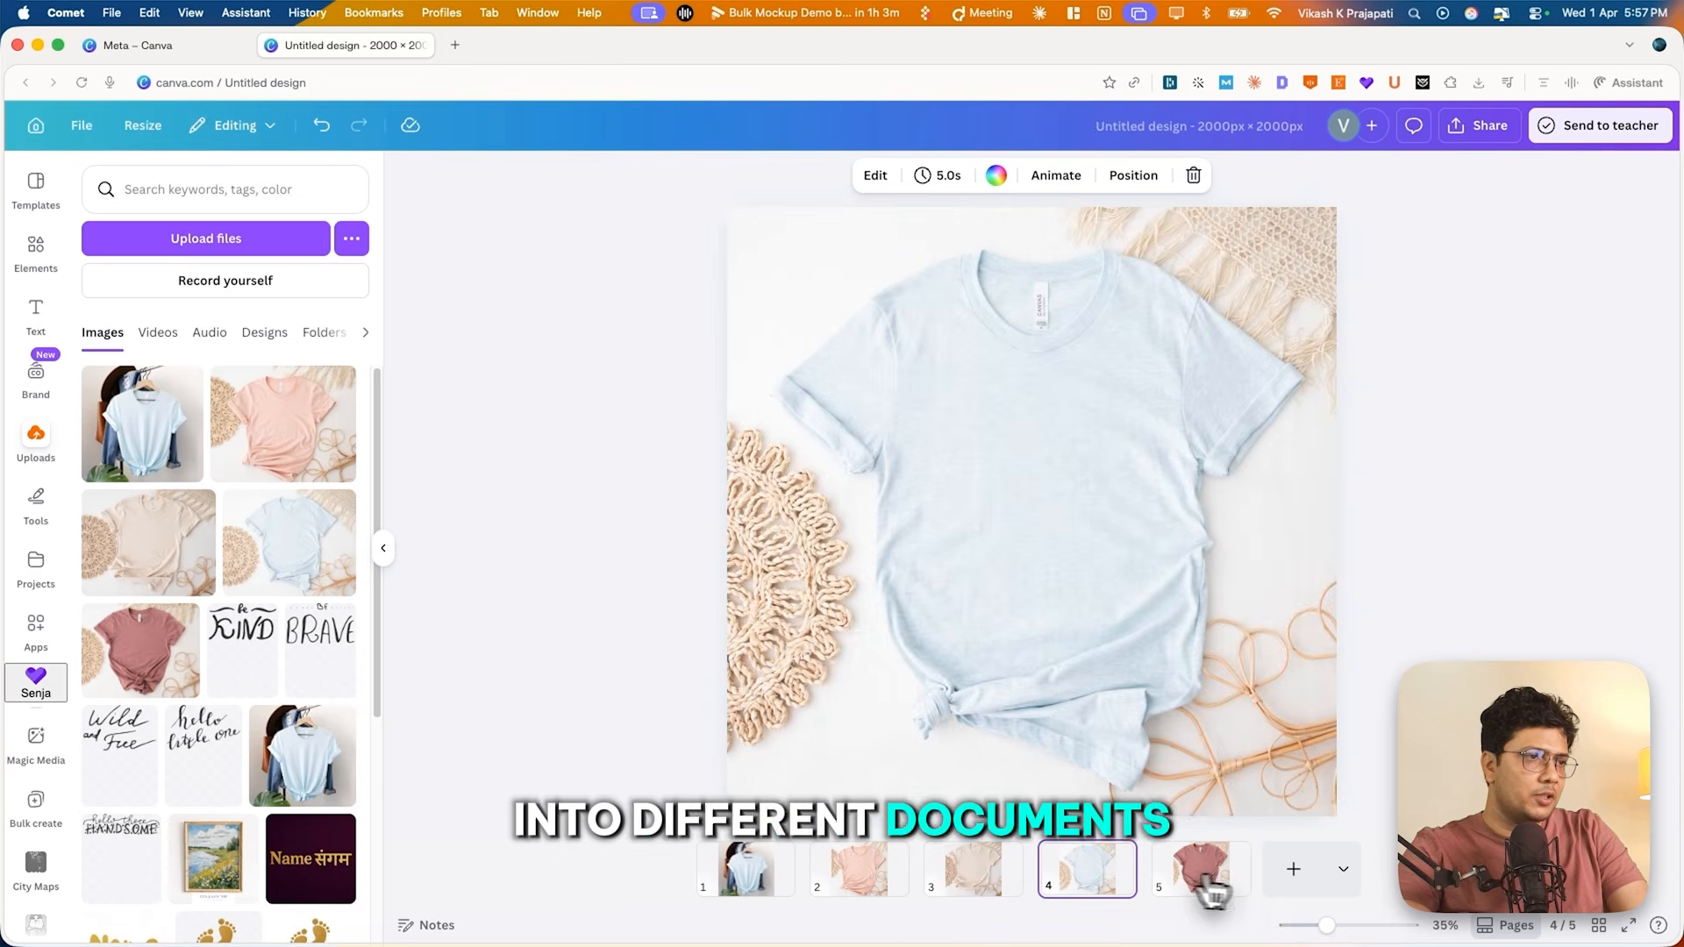
{"action": "left_click", "coordinate": [1210, 882]}
{"action": "left_click", "coordinate": [776, 881]}
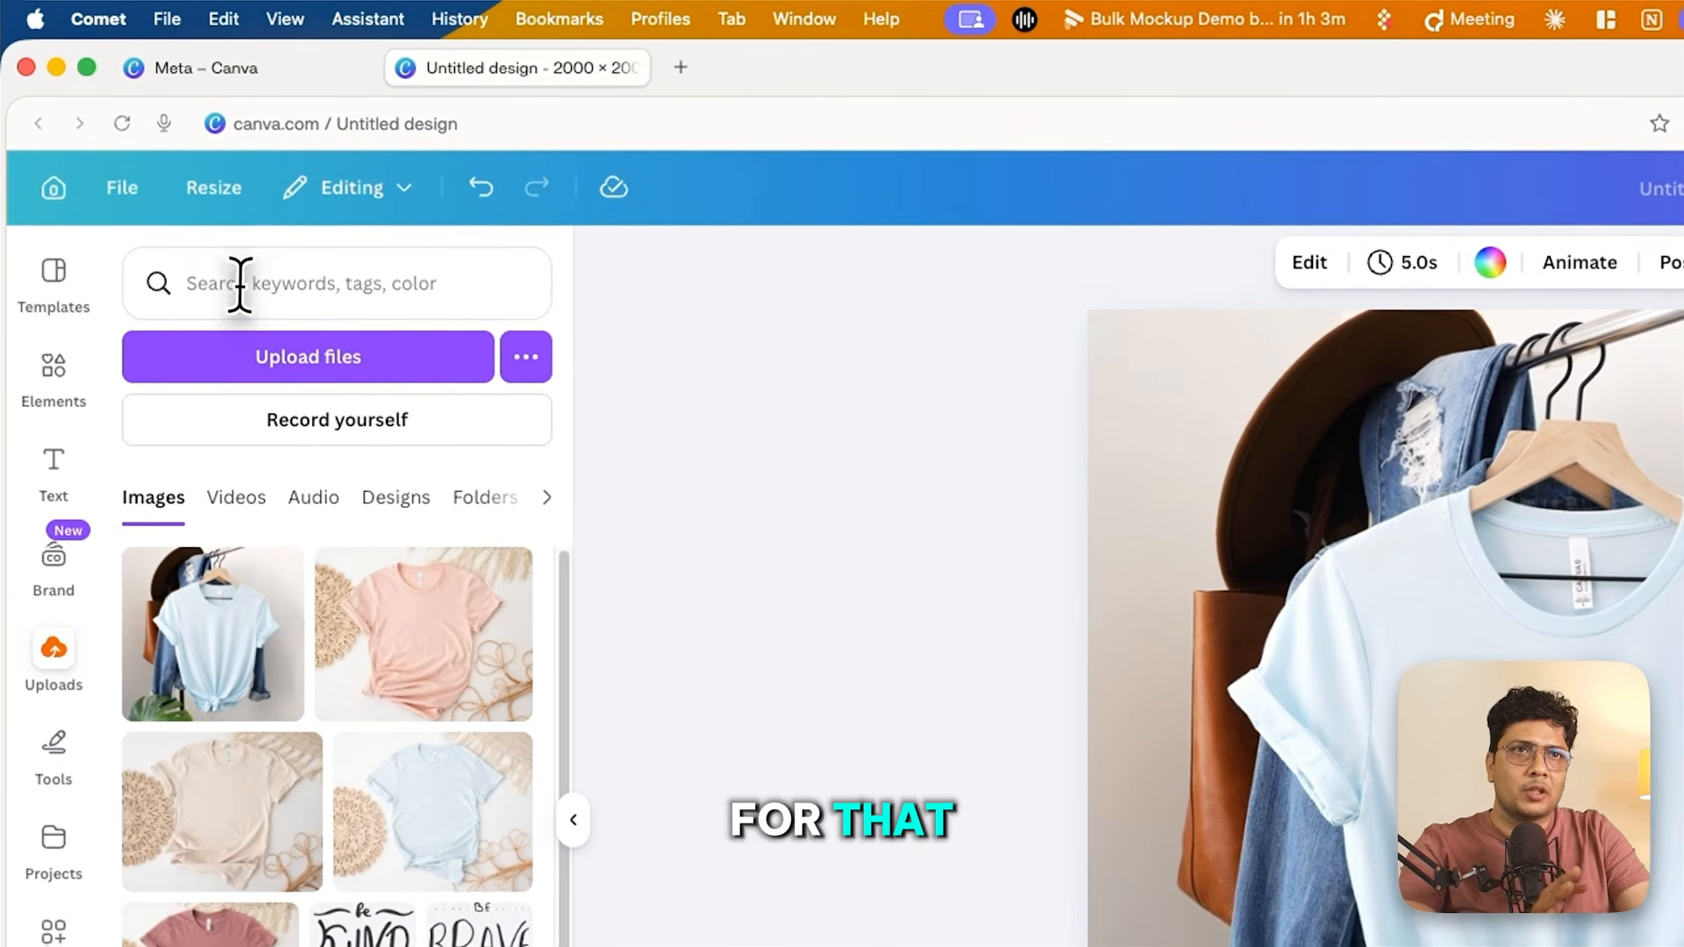
{"action": "left_click", "coordinate": [159, 188]}
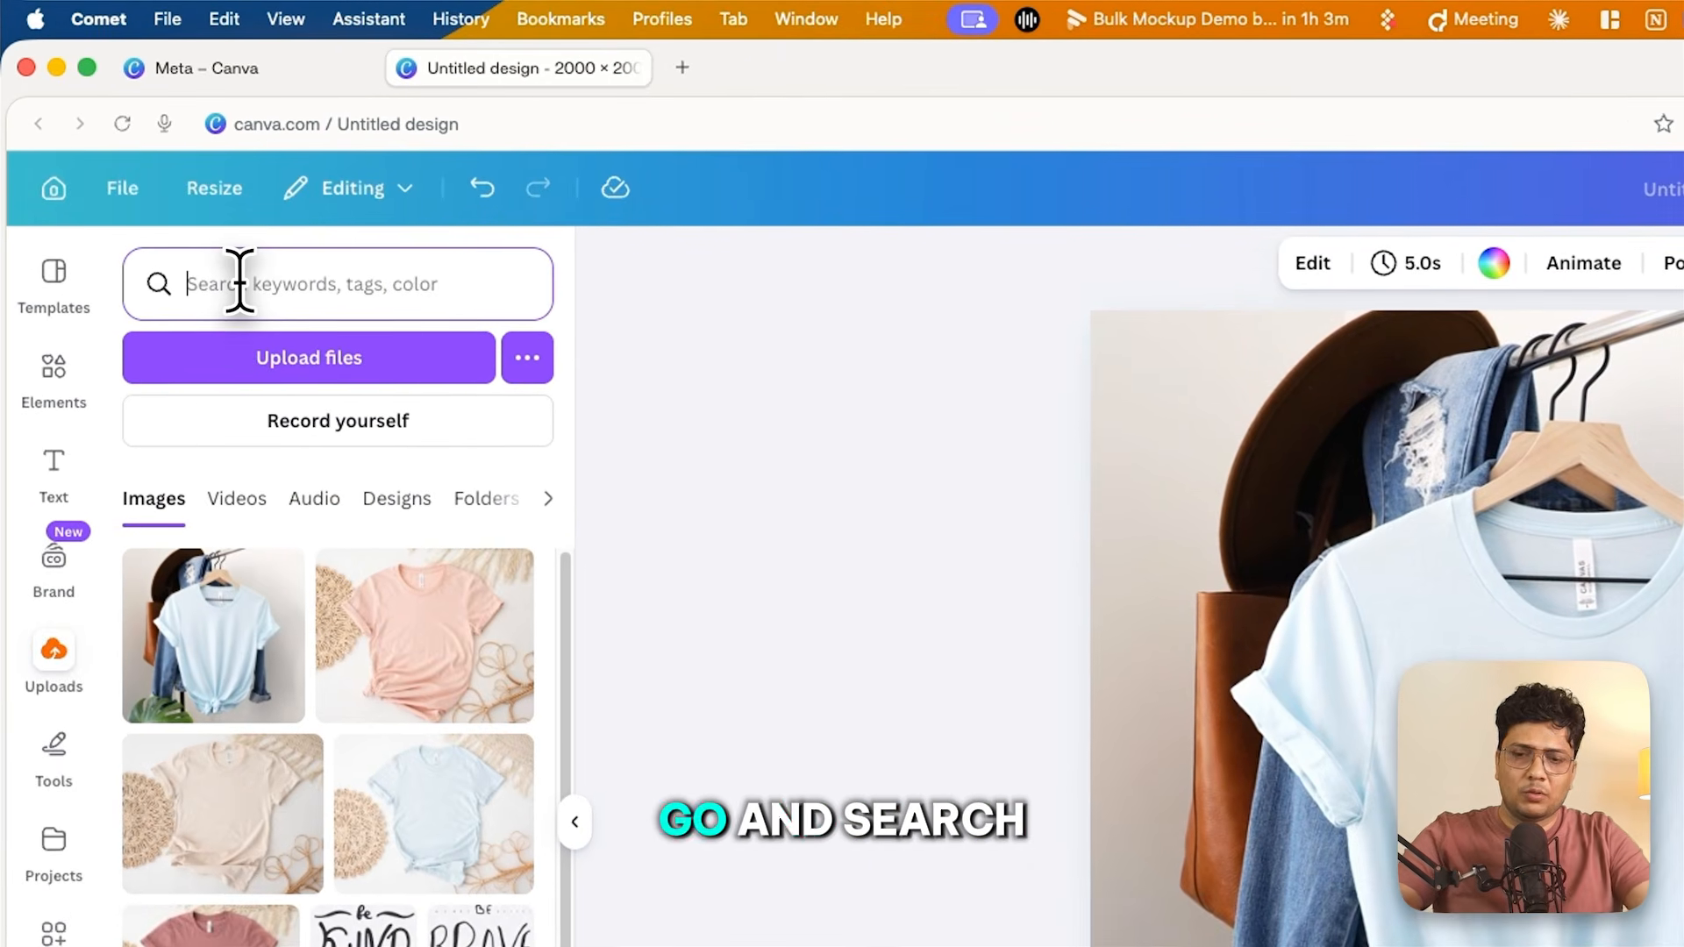
{"action": "type", "text": "frame"}
{"action": "key", "text": "Return"}
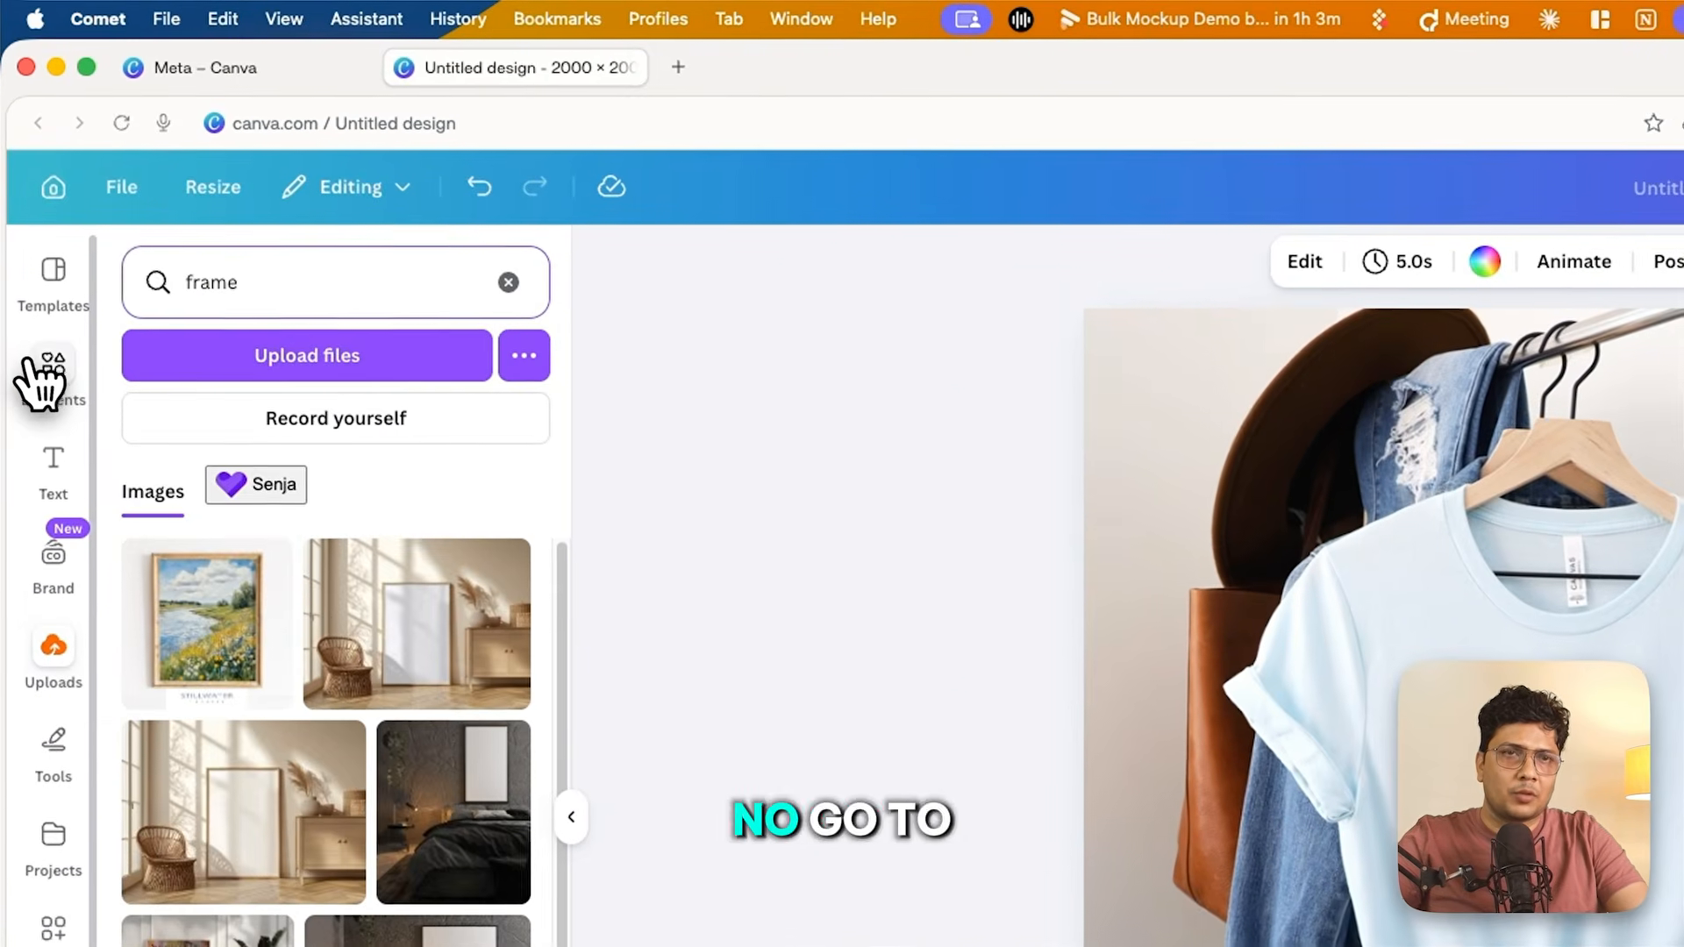
Search the design elements for "frame" and add the plain square frame to page 1.
{"action": "left_click", "coordinate": [35, 255]}
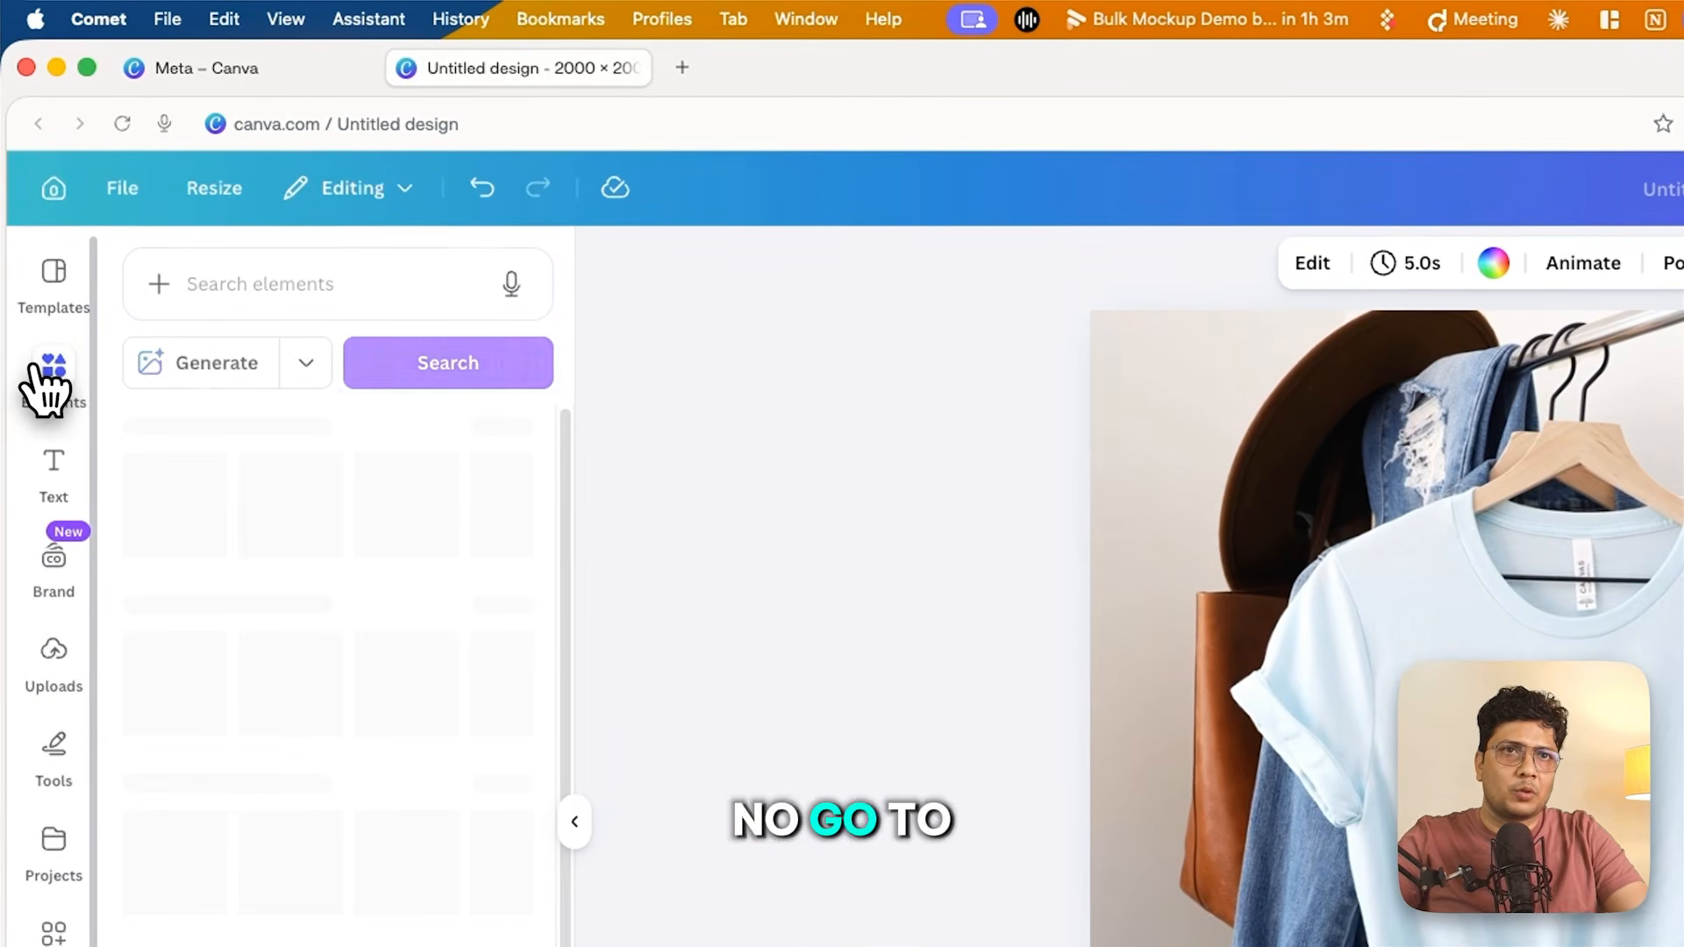
{"action": "left_click", "coordinate": [321, 279]}
{"action": "type", "text": "frame"}
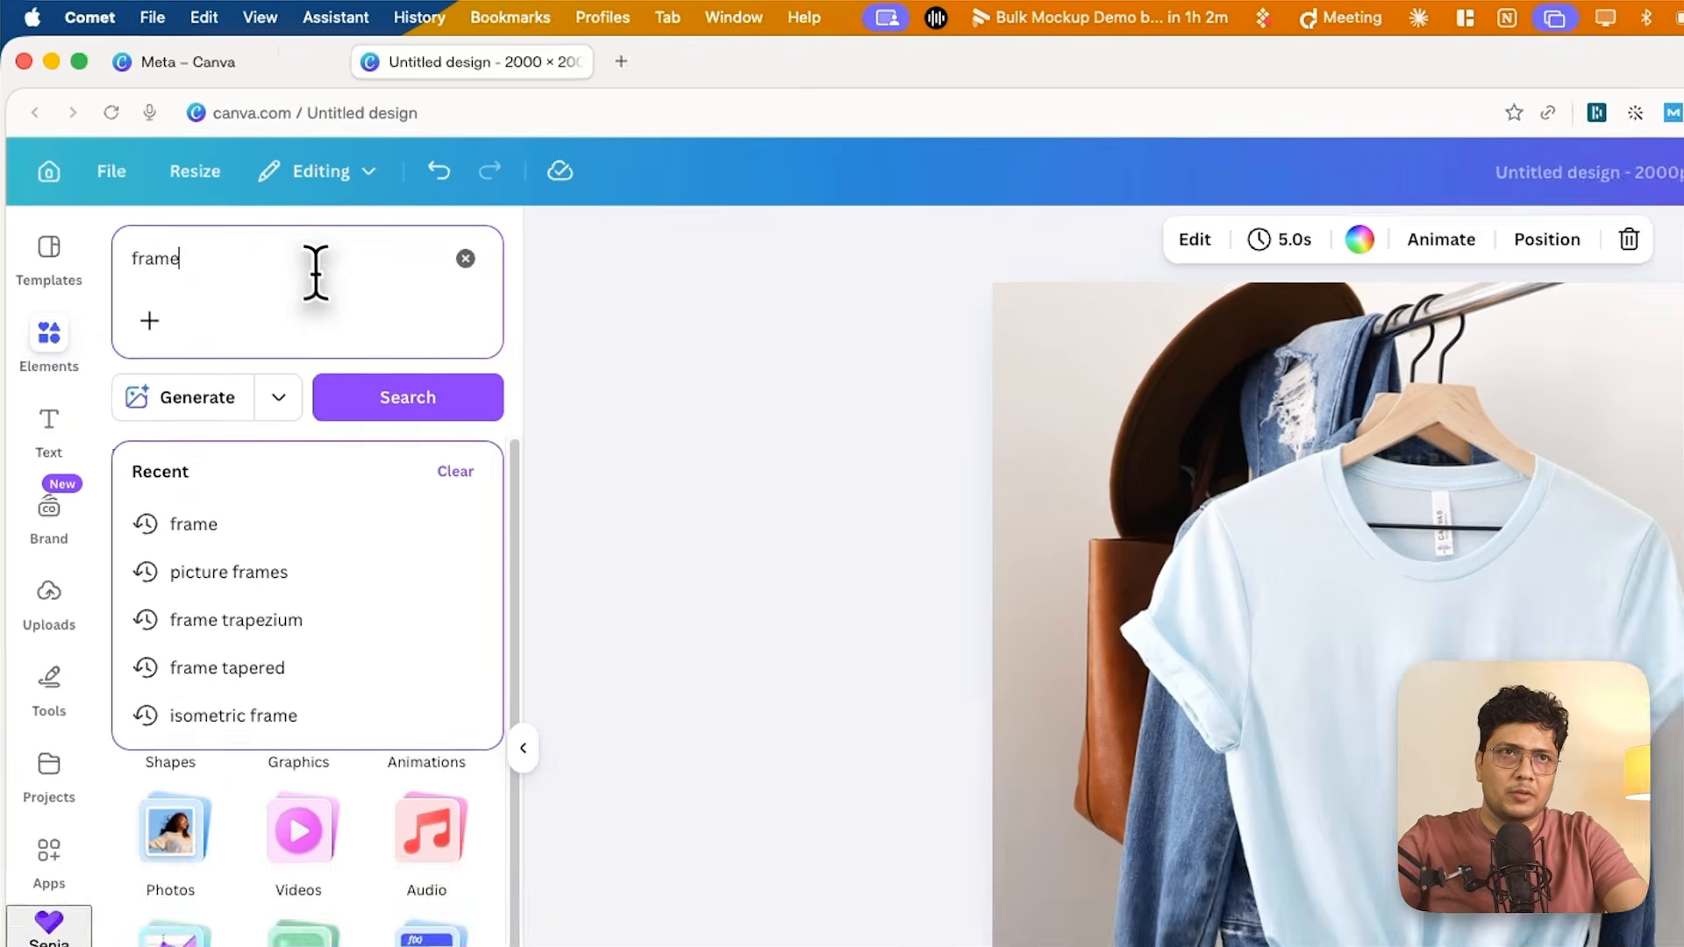
{"action": "key", "text": "Return"}
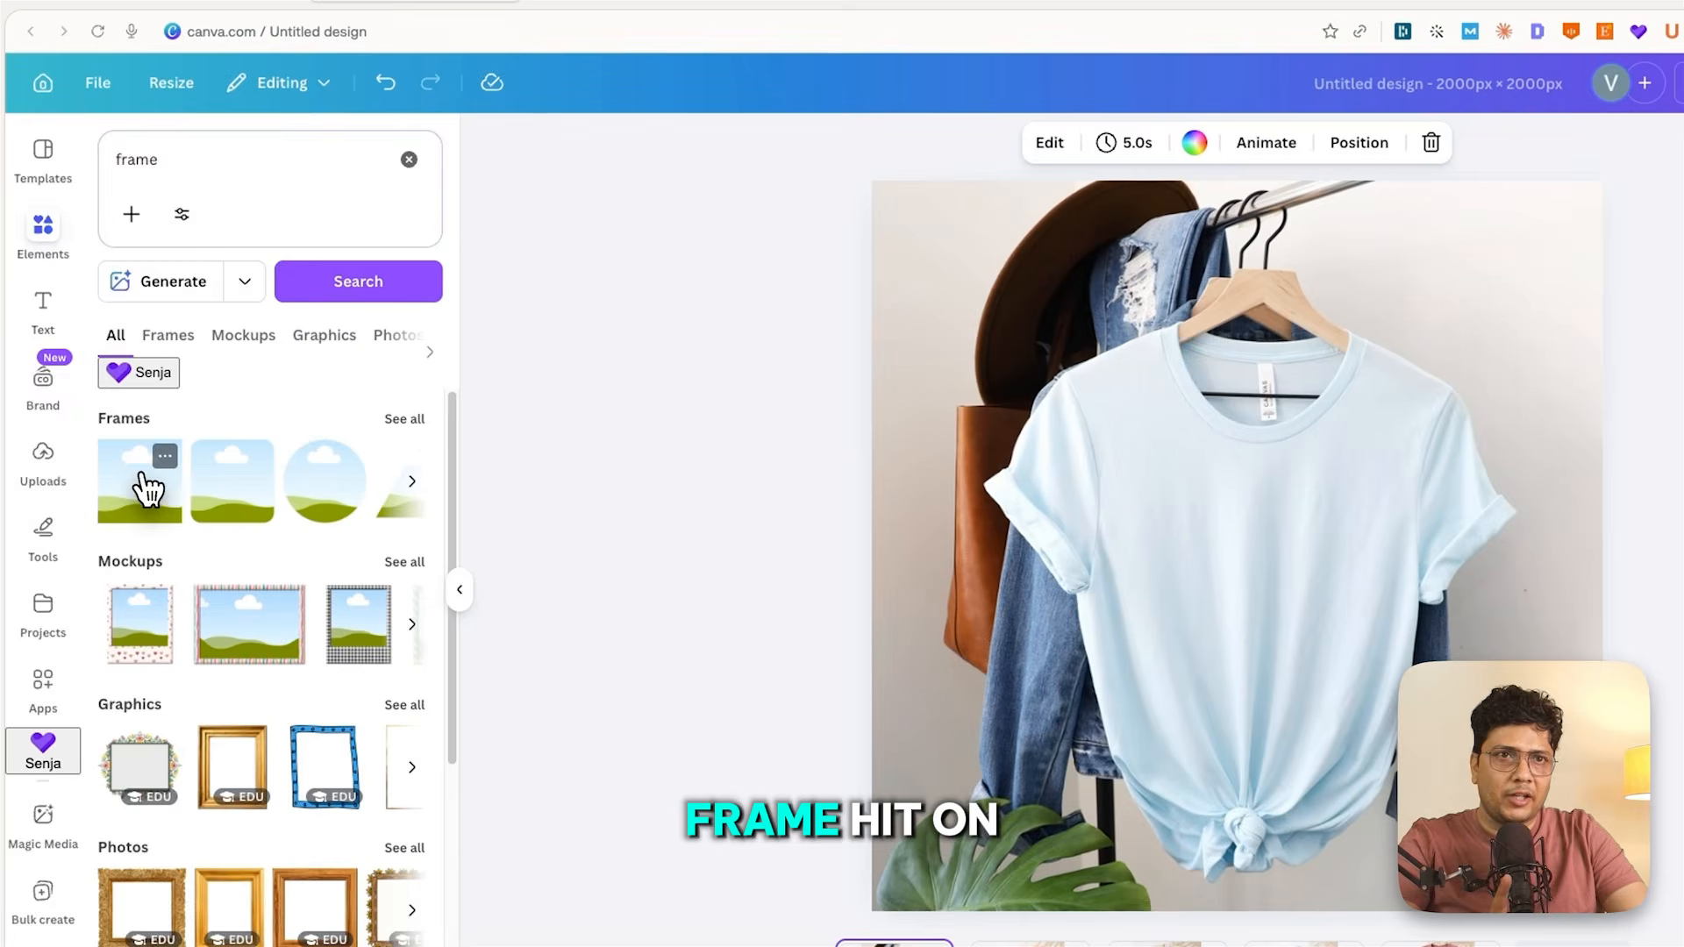
{"action": "left_click", "coordinate": [129, 447]}
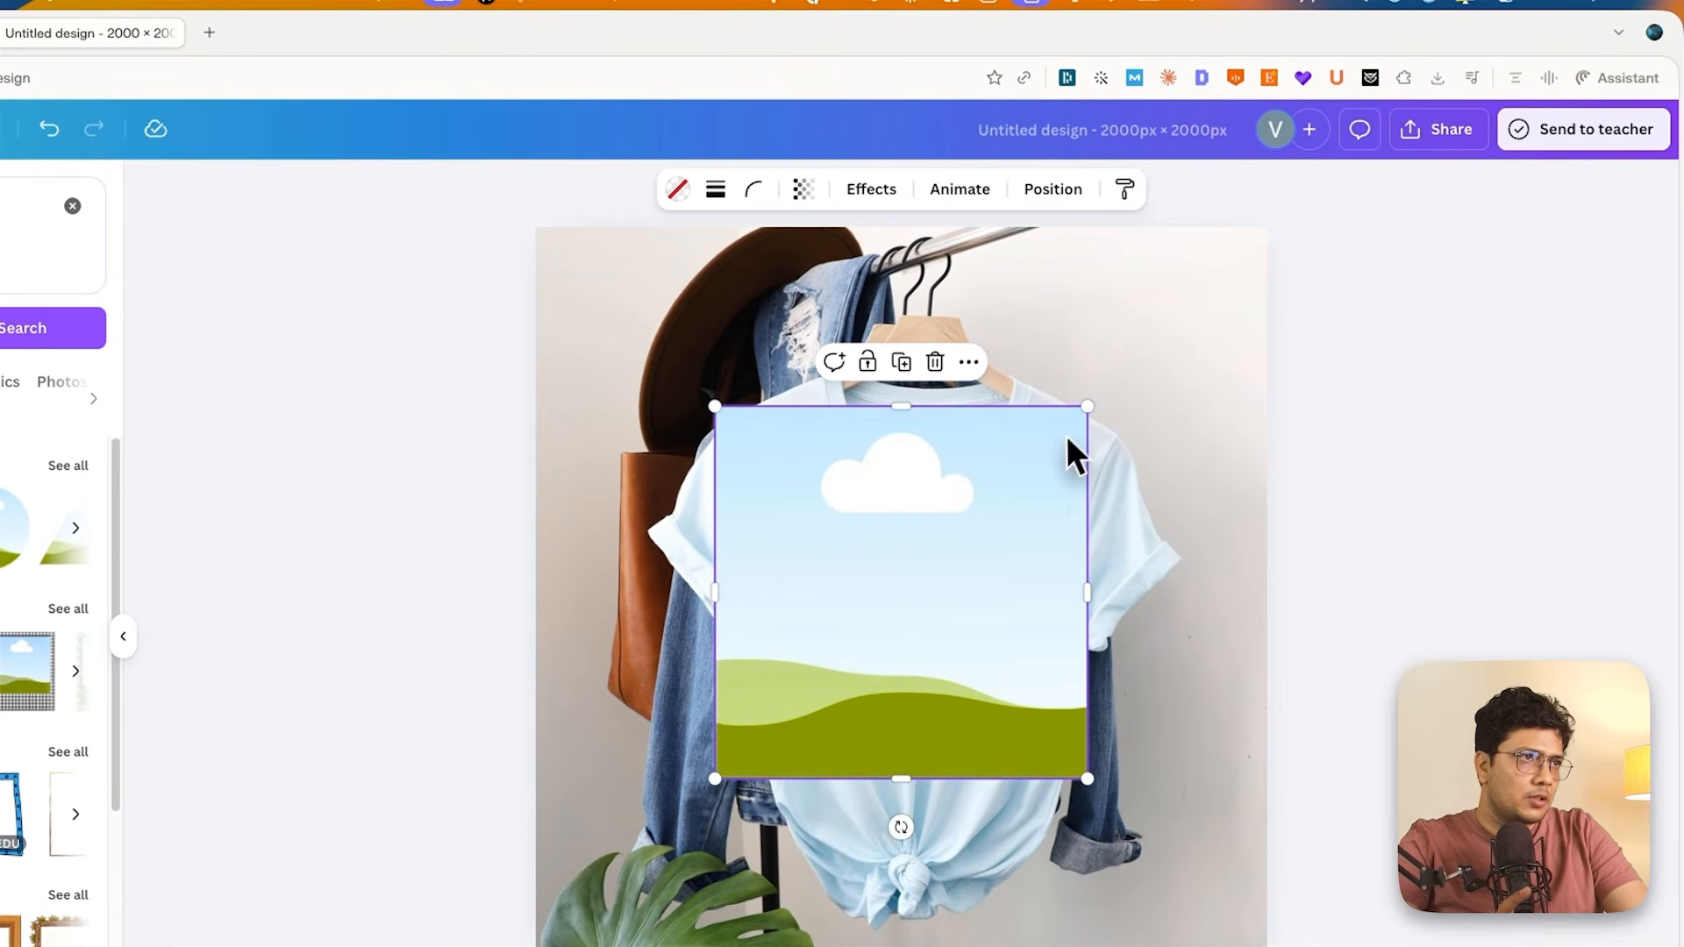
Scale down the square frame and position it centrally on the front of the hanging light-blue T-shirt.
{"action": "left_click_drag", "start_coordinate": [1087, 406], "coordinate": [977, 515]}
{"action": "left_click_drag", "start_coordinate": [820, 657], "coordinate": [882, 653]}
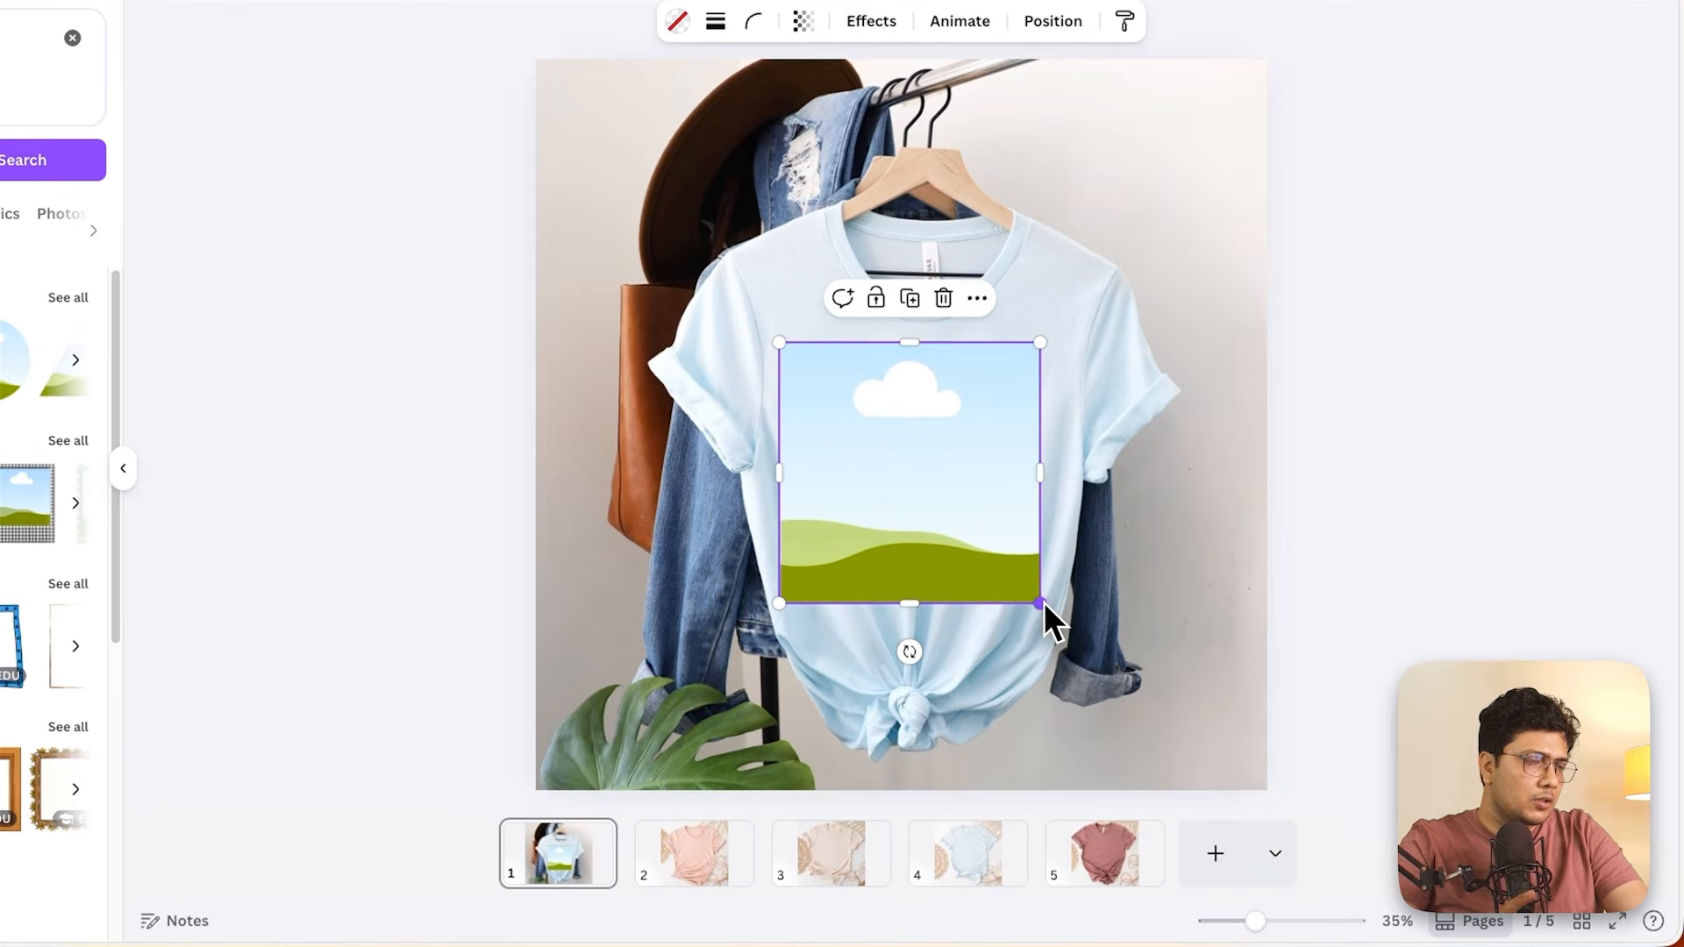
{"action": "left_click_drag", "start_coordinate": [1041, 604], "coordinate": [1016, 582]}
{"action": "left_click_drag", "start_coordinate": [947, 512], "coordinate": [929, 474]}
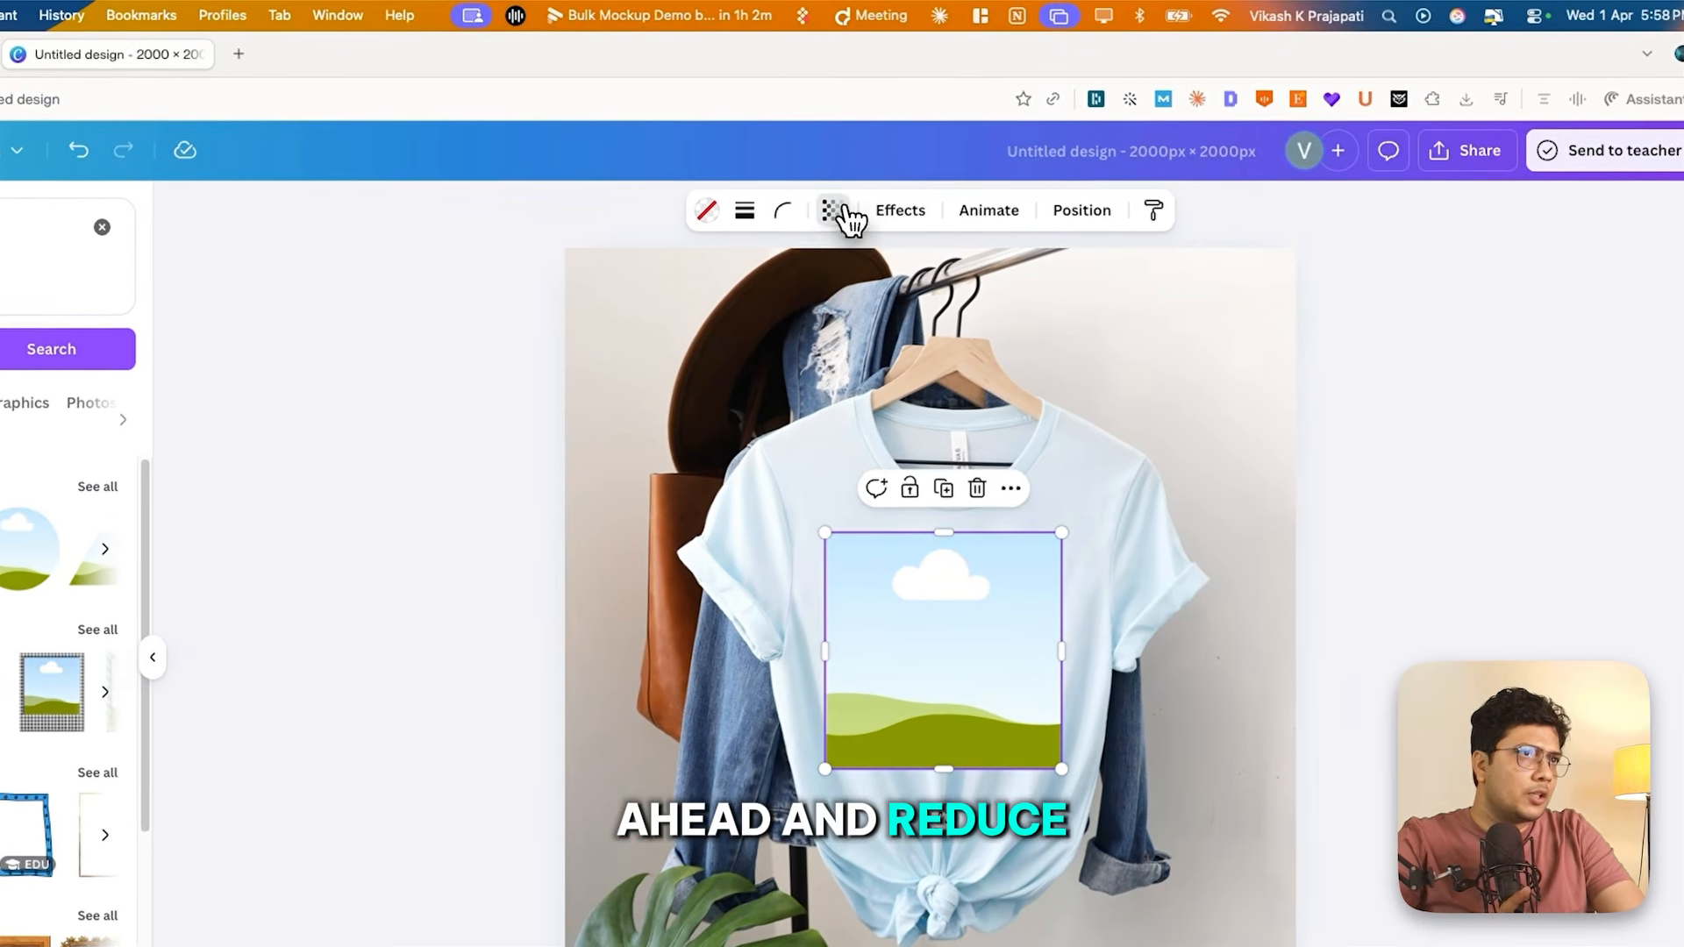
Make the frame on the T-shirt slightly transparent so the fabric shows through.
{"action": "left_click", "coordinate": [949, 175]}
{"action": "left_click_drag", "start_coordinate": [876, 301], "coordinate": [863, 299]}
{"action": "left_click", "coordinate": [1092, 568]}
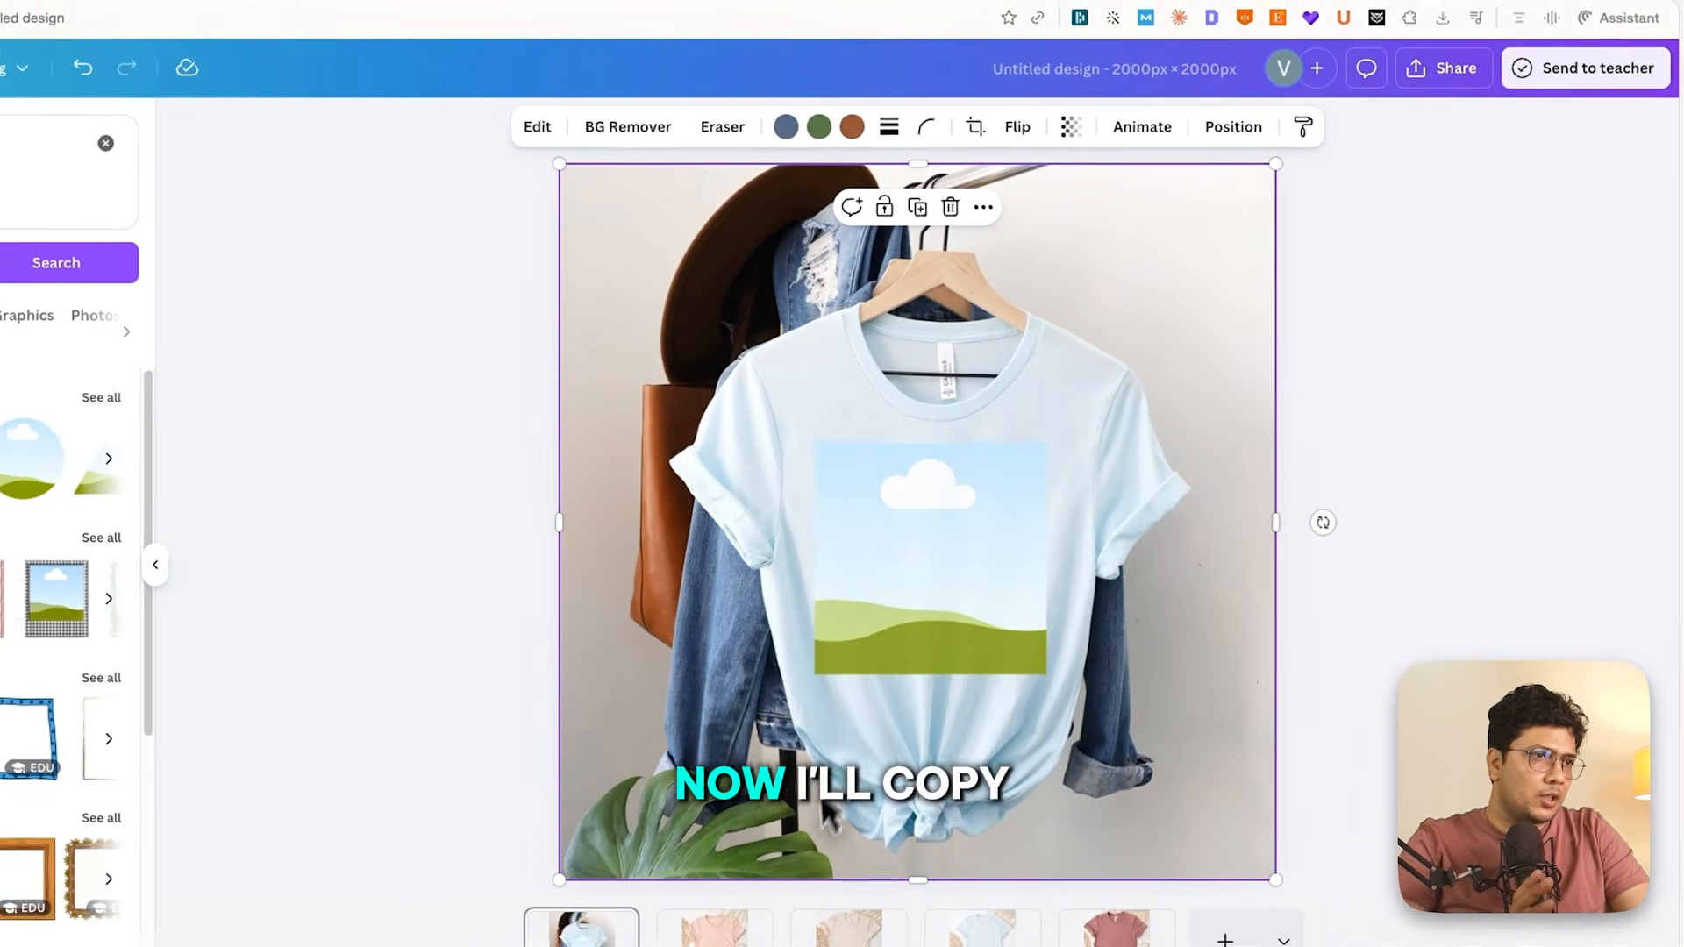
Try to copy the frame from page 1 and paste it onto the pink T-shirt on page 2.
{"action": "left_click", "coordinate": [867, 556]}
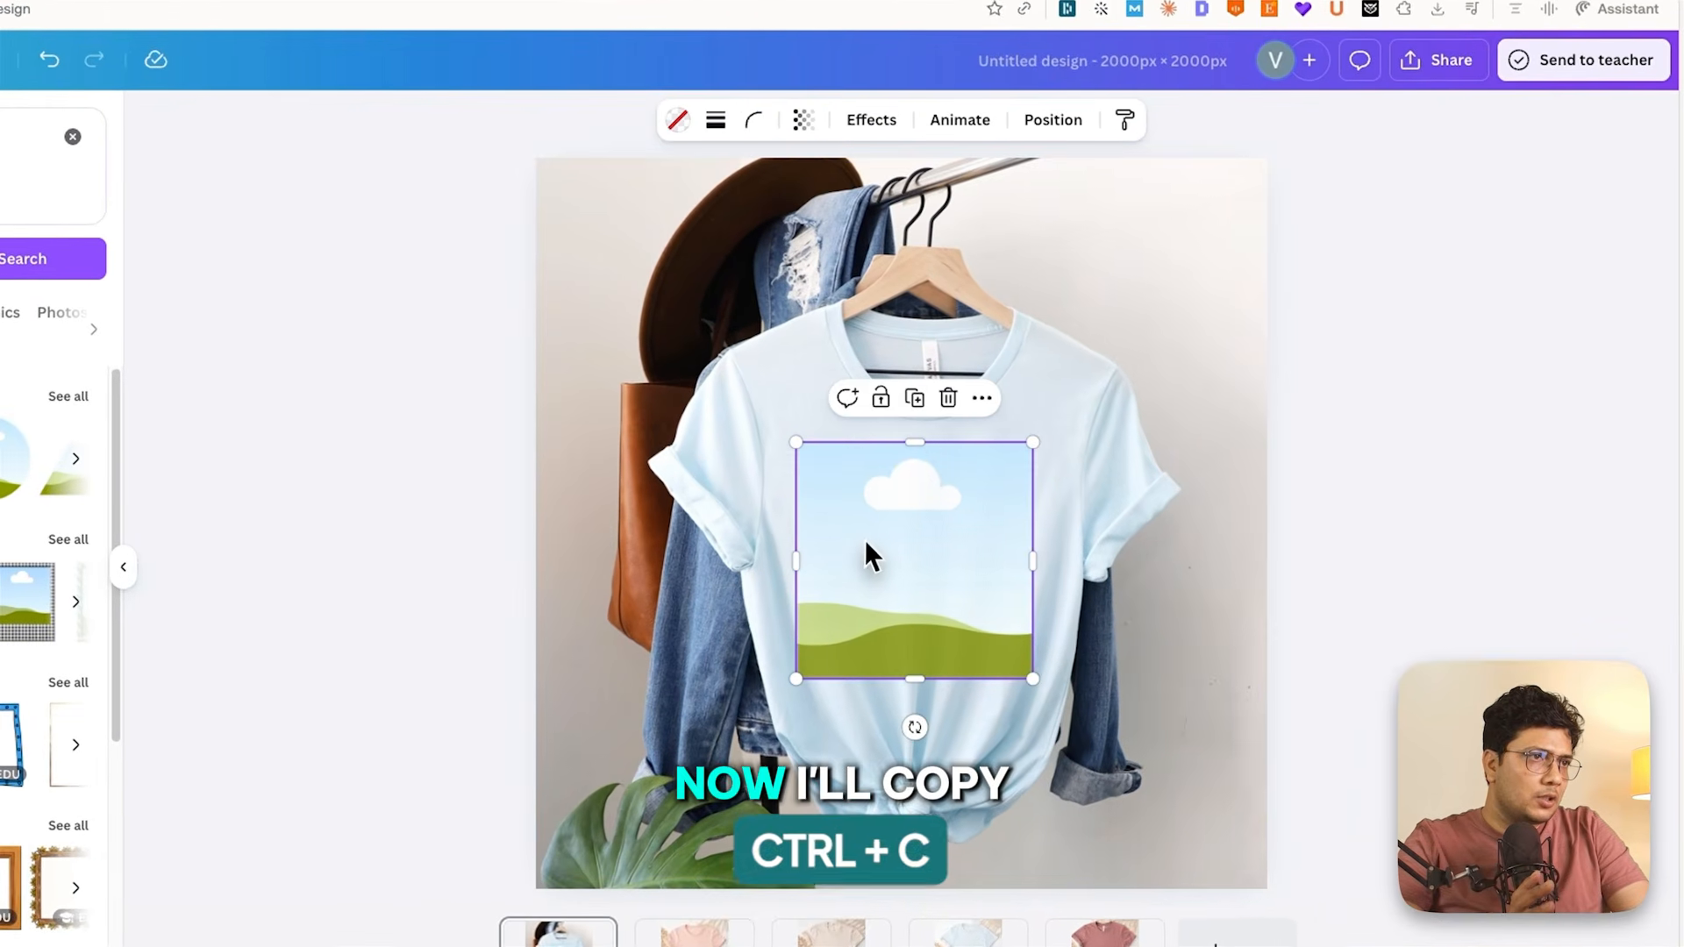
{"action": "right_click", "coordinate": [864, 539]}
{"action": "left_click", "coordinate": [943, 548]}
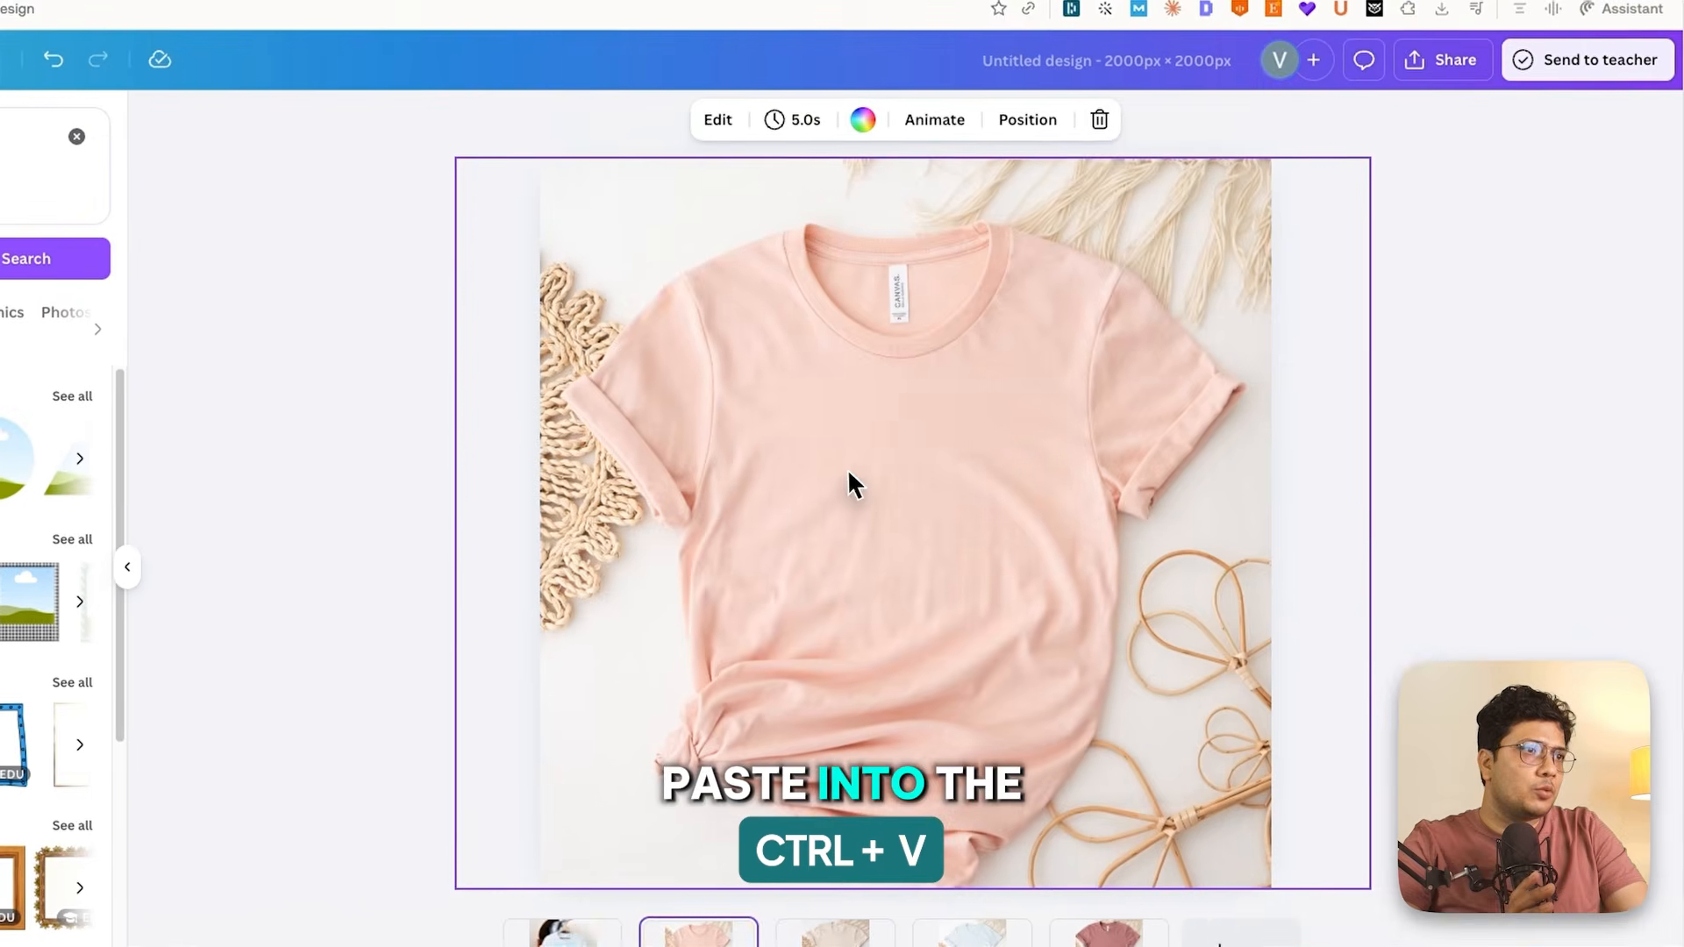
{"action": "right_click", "coordinate": [895, 444]}
{"action": "left_click", "coordinate": [983, 526]}
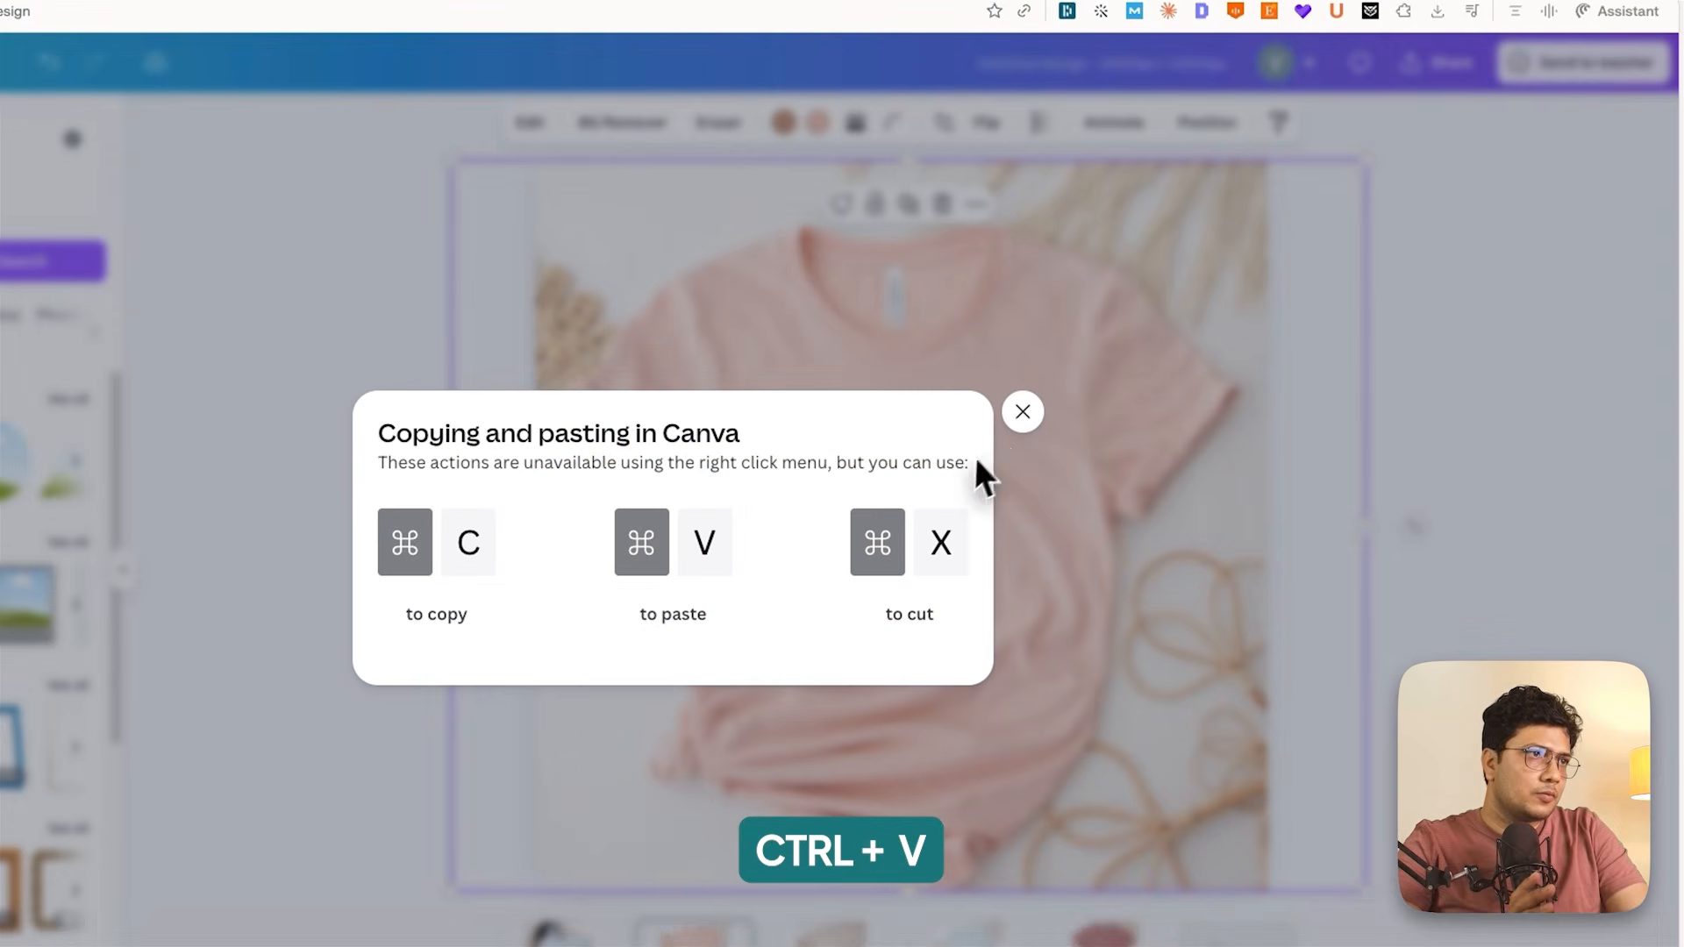
{"action": "left_click", "coordinate": [1022, 412]}
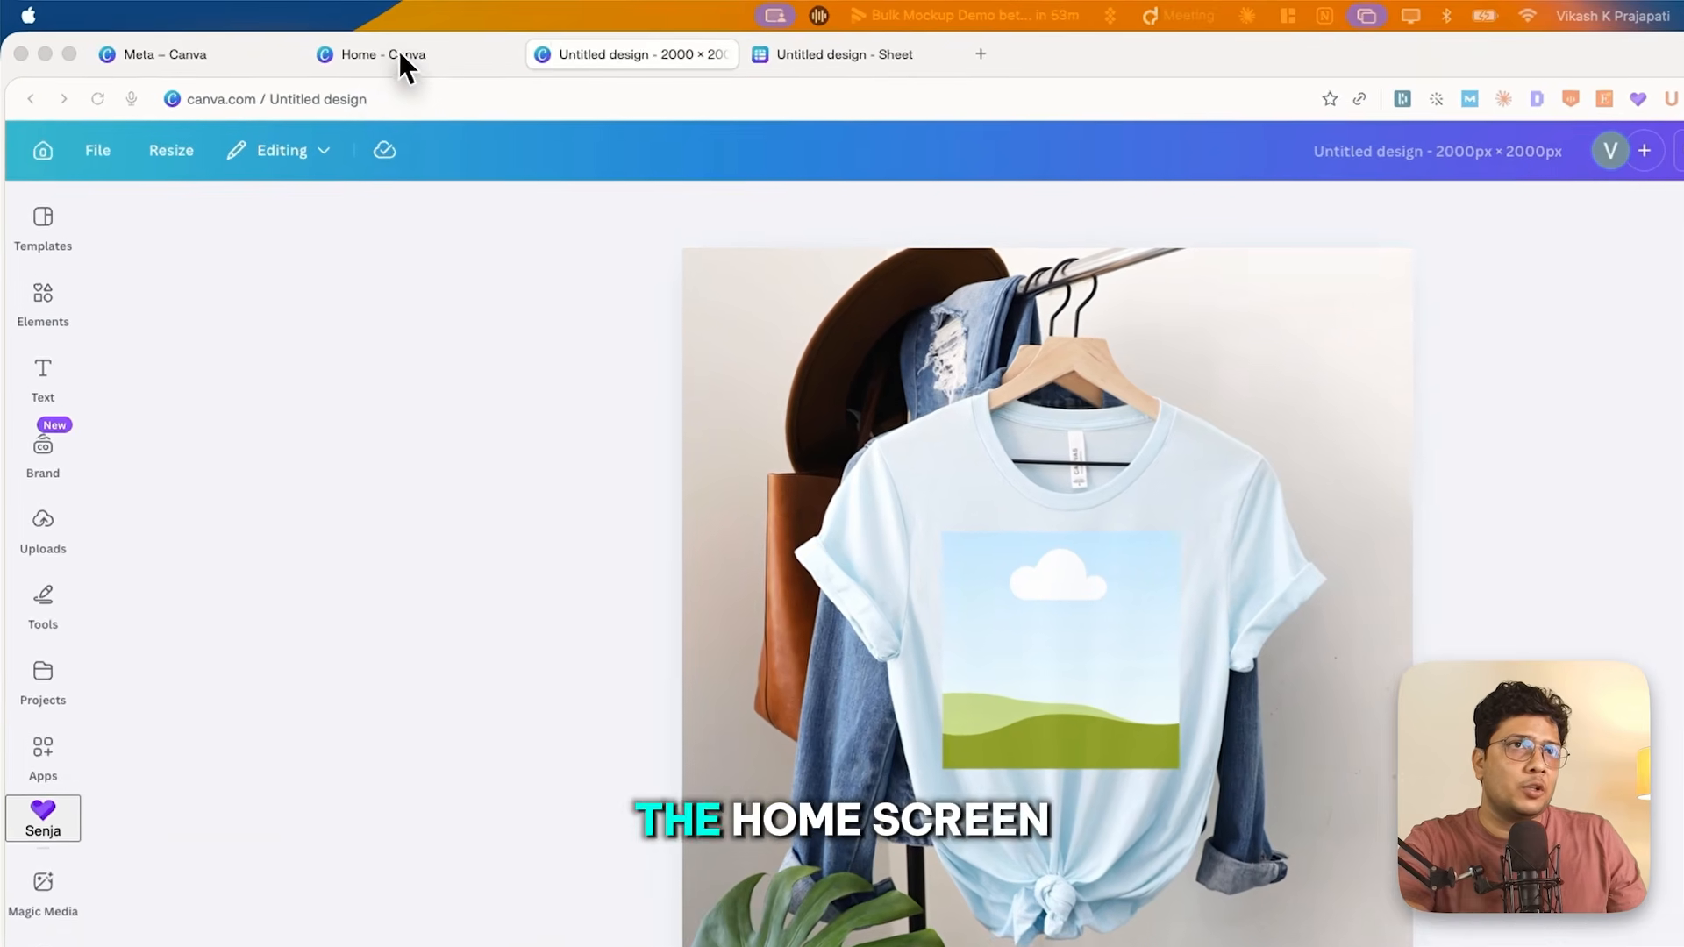
Create a new blank Sheet from the home page by searching the design types for "sheets".
{"action": "left_click", "coordinate": [326, 49]}
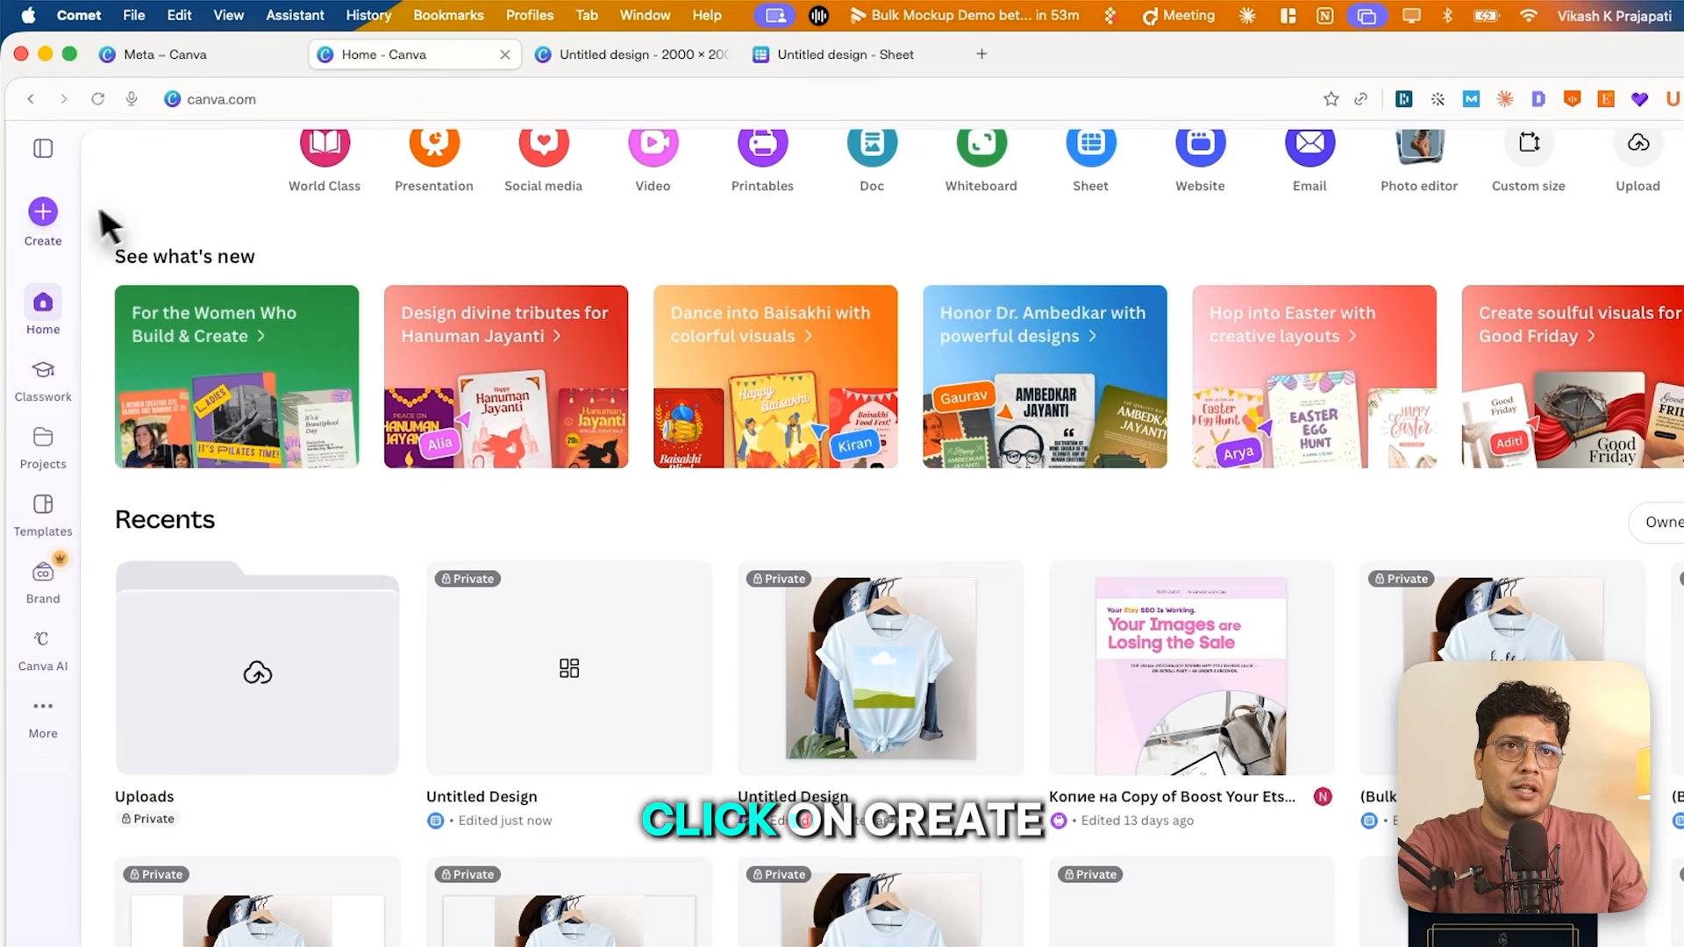
{"action": "left_click", "coordinate": [44, 213]}
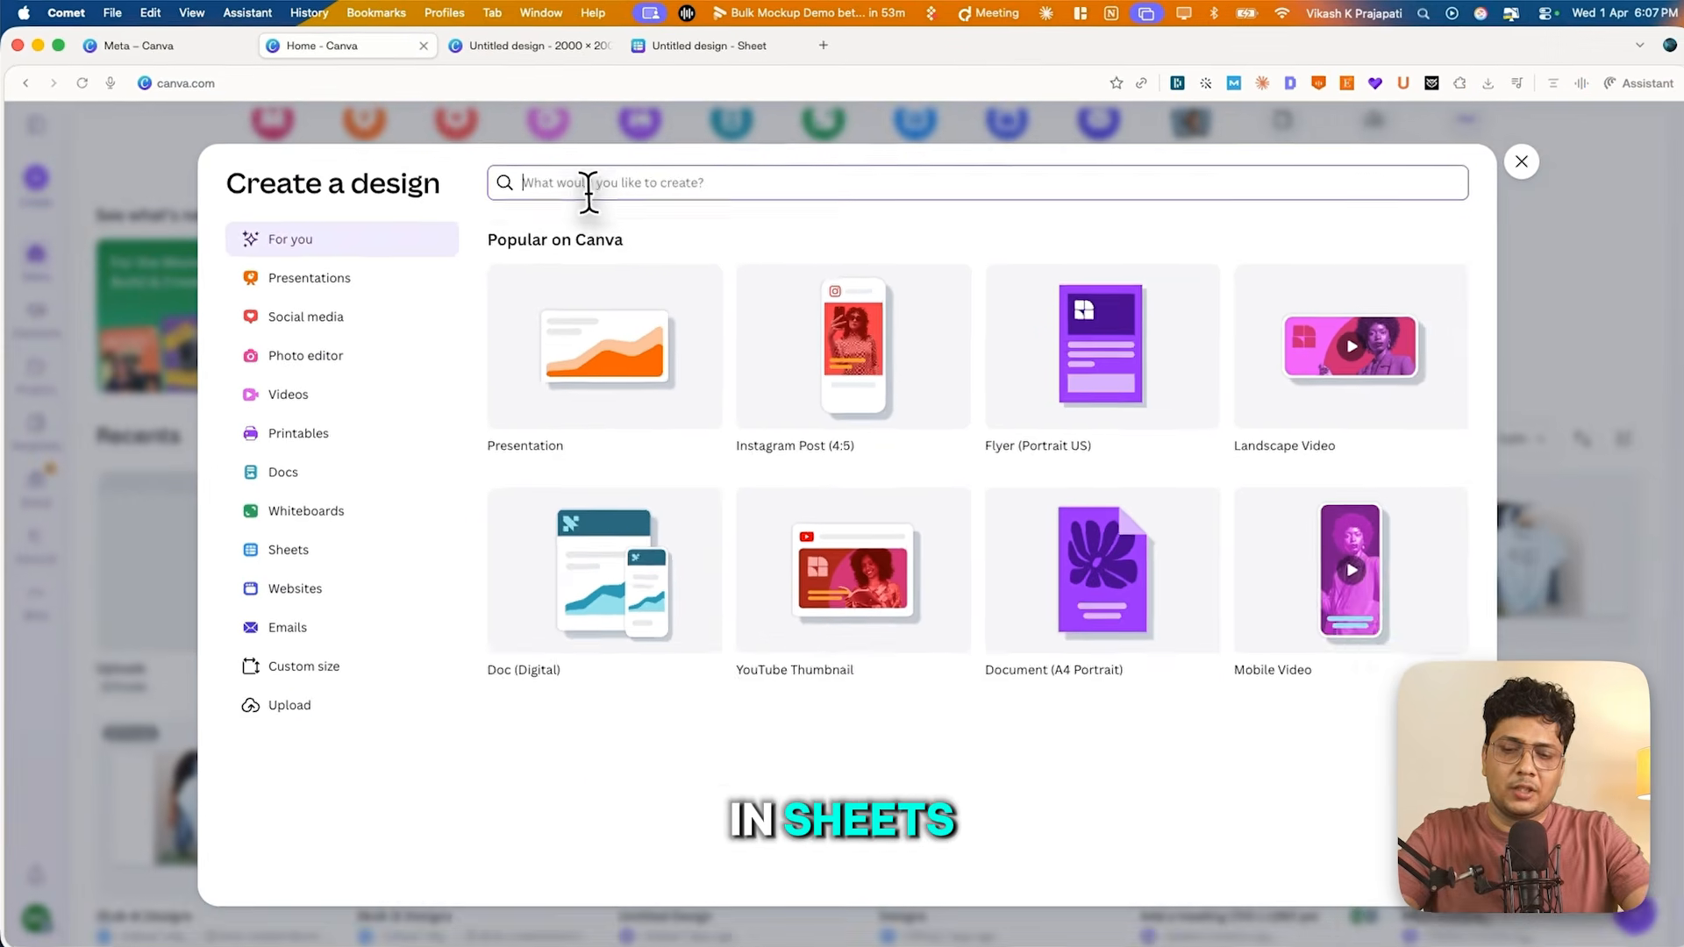
{"action": "type", "text": "sheets"}
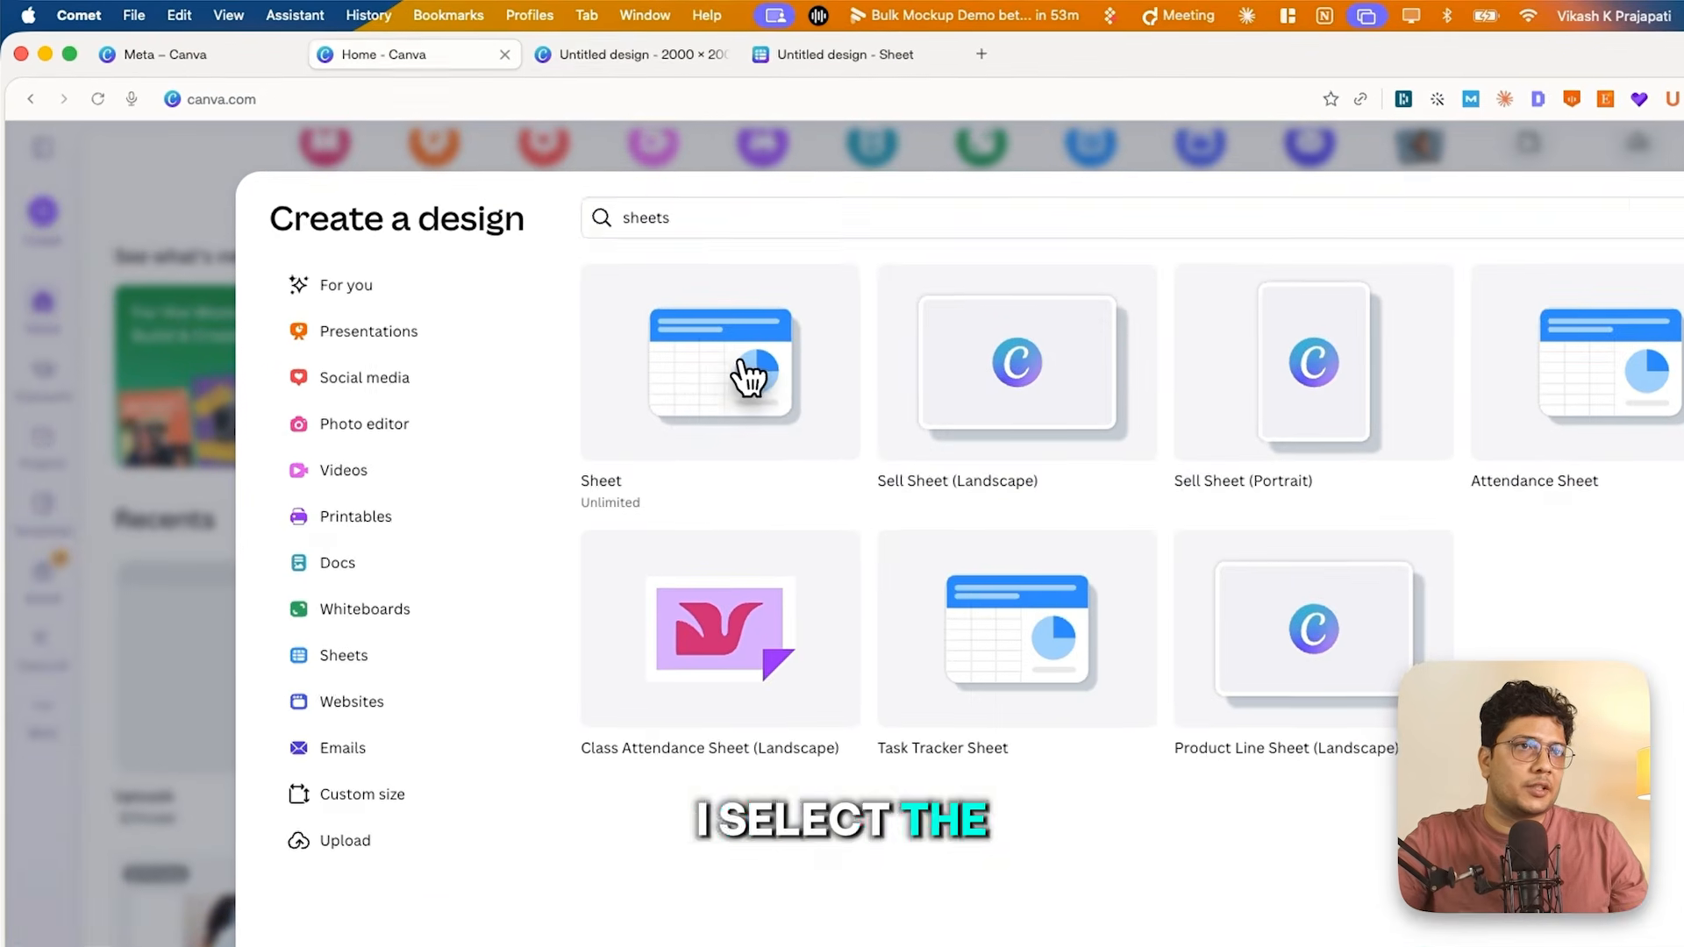
{"action": "left_click", "coordinate": [626, 320]}
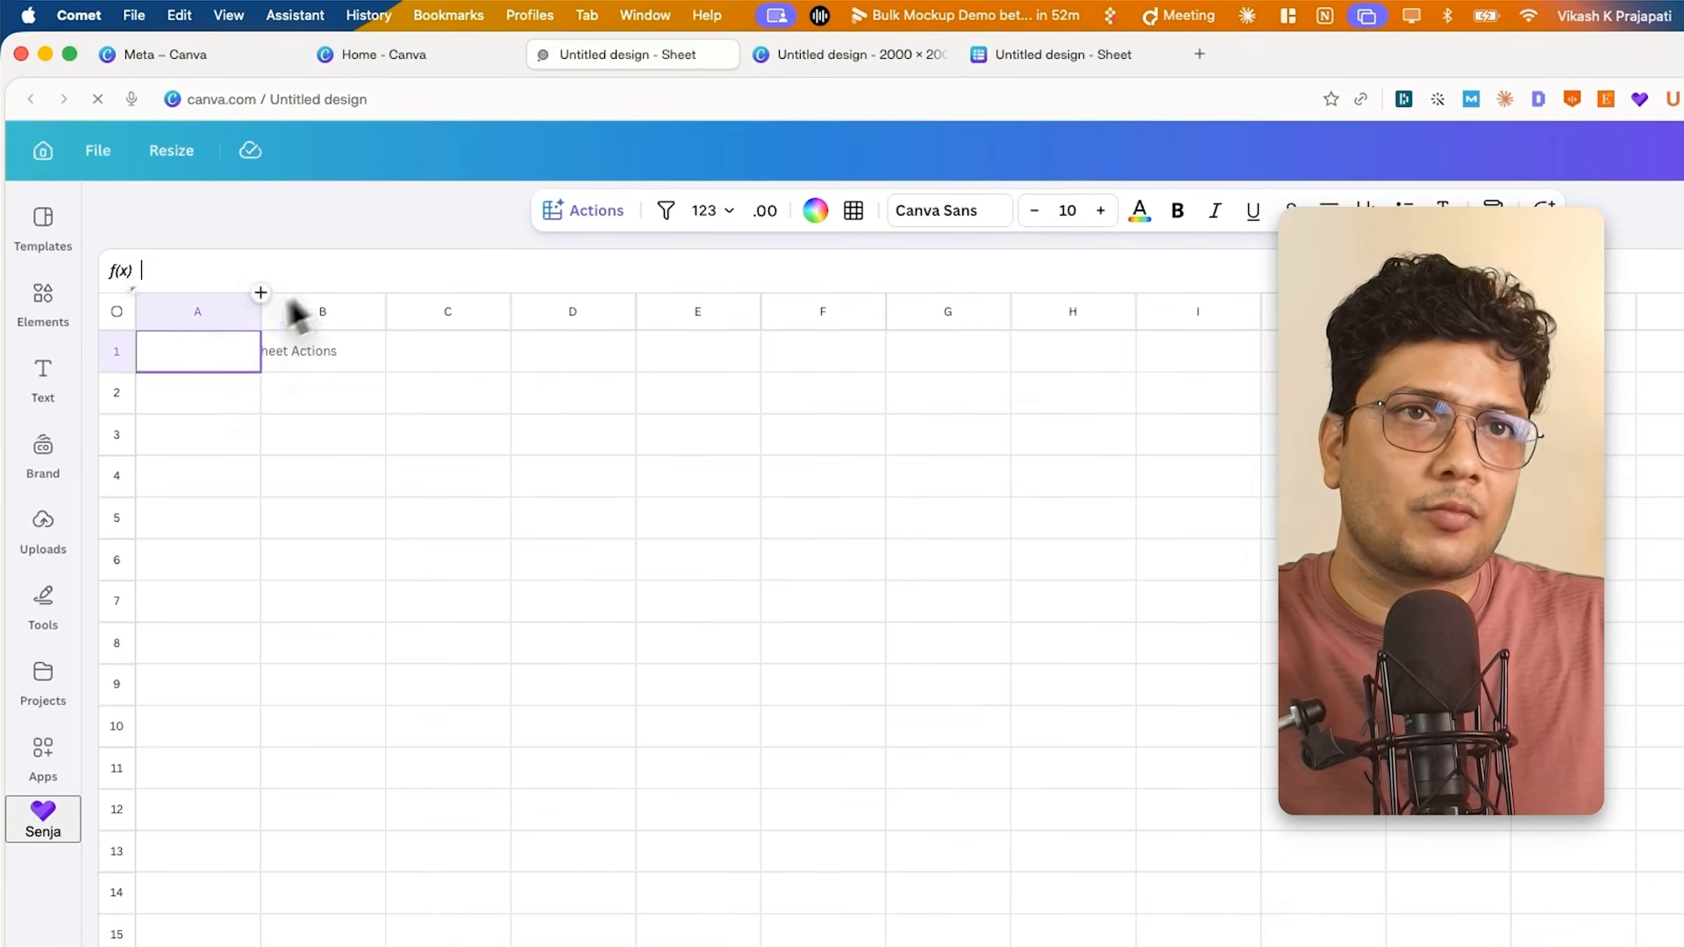
Enter the column heading "Design" in cell A1 of the sheet.
{"action": "double_click", "coordinate": [188, 347]}
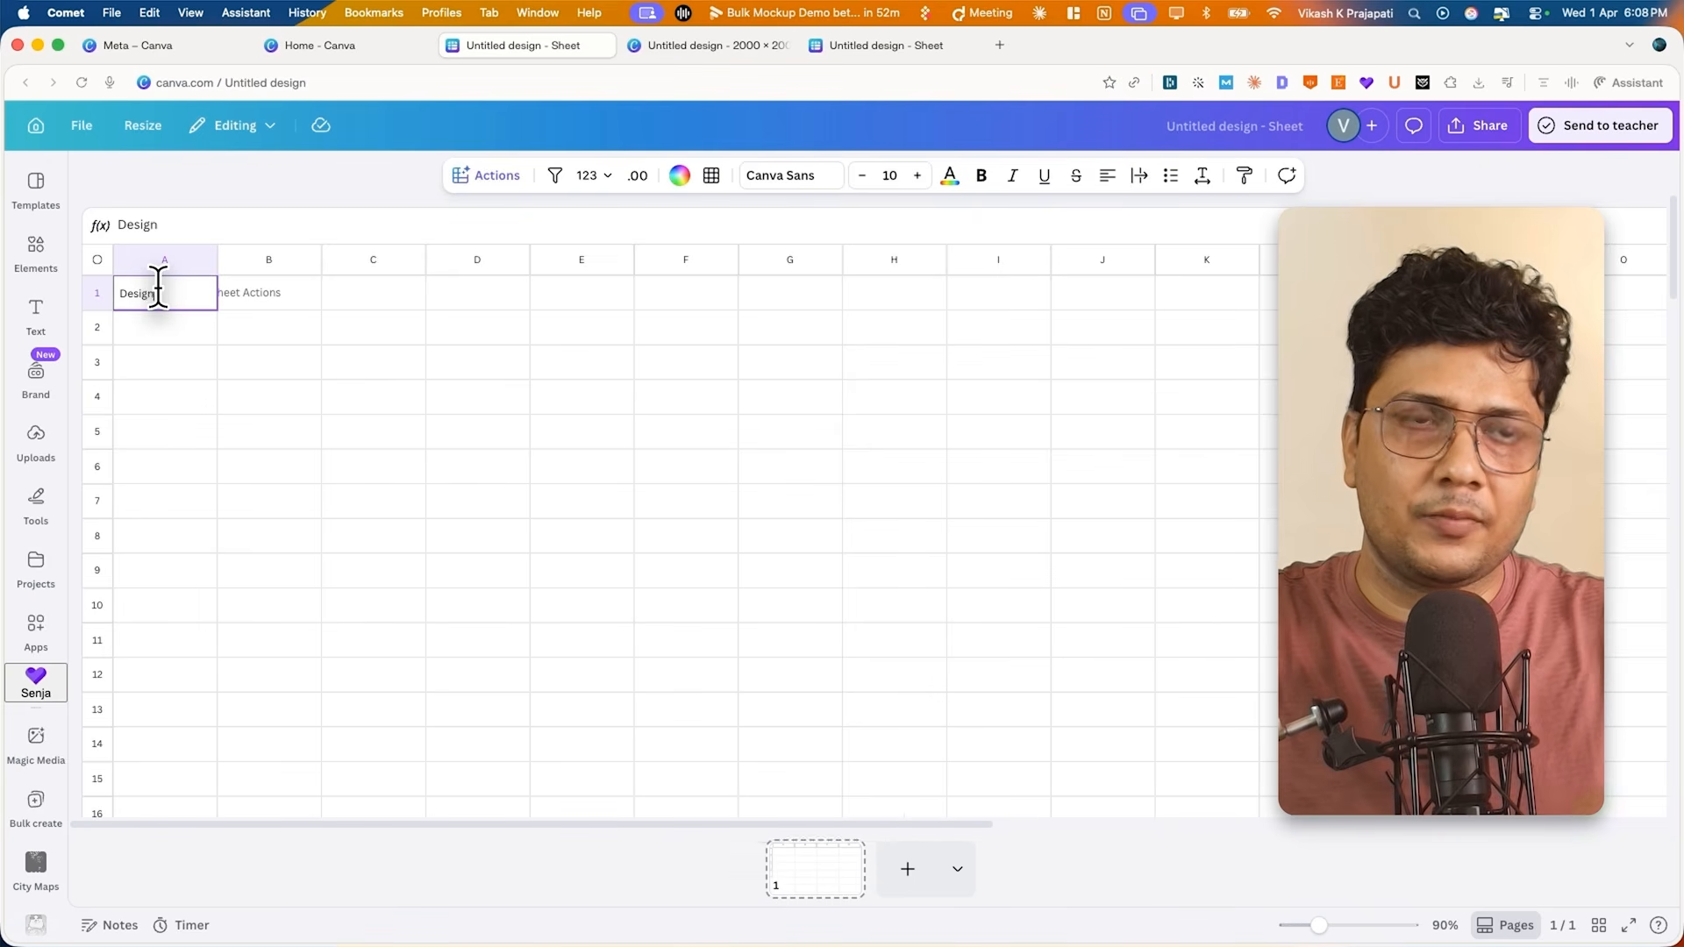
{"action": "type", "text": "Design"}
{"action": "key", "text": "Return"}
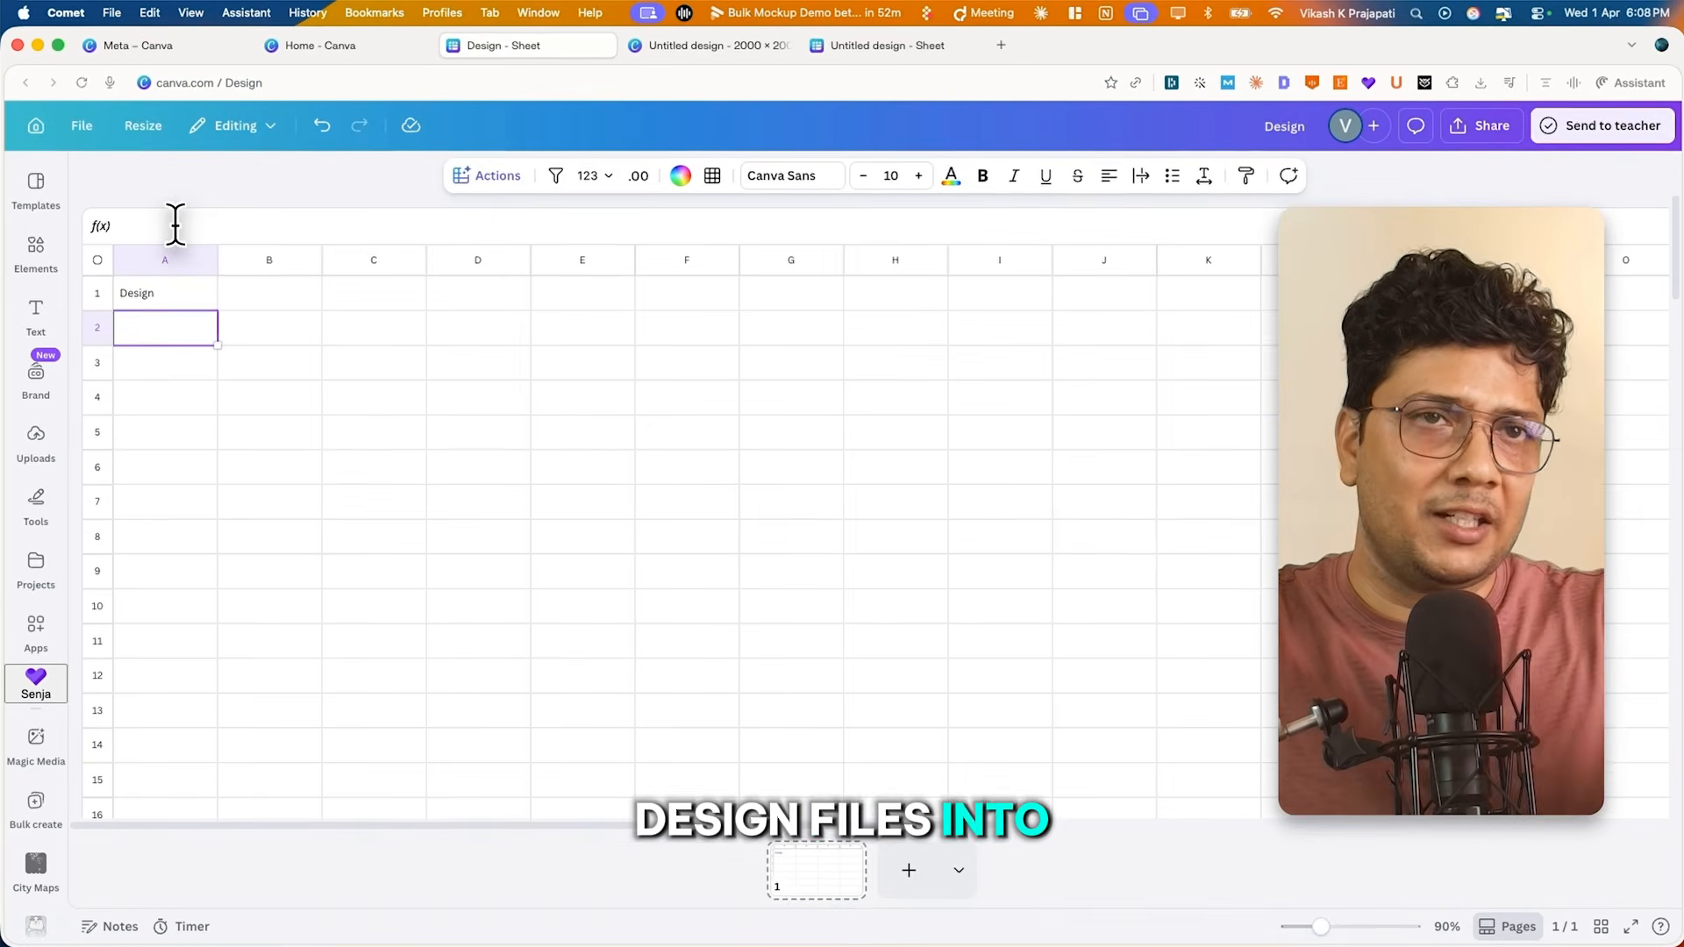
Fill cells A2 to A11 under the Design heading with the ten uploaded design images, one per cell.
{"action": "left_click", "coordinate": [38, 478]}
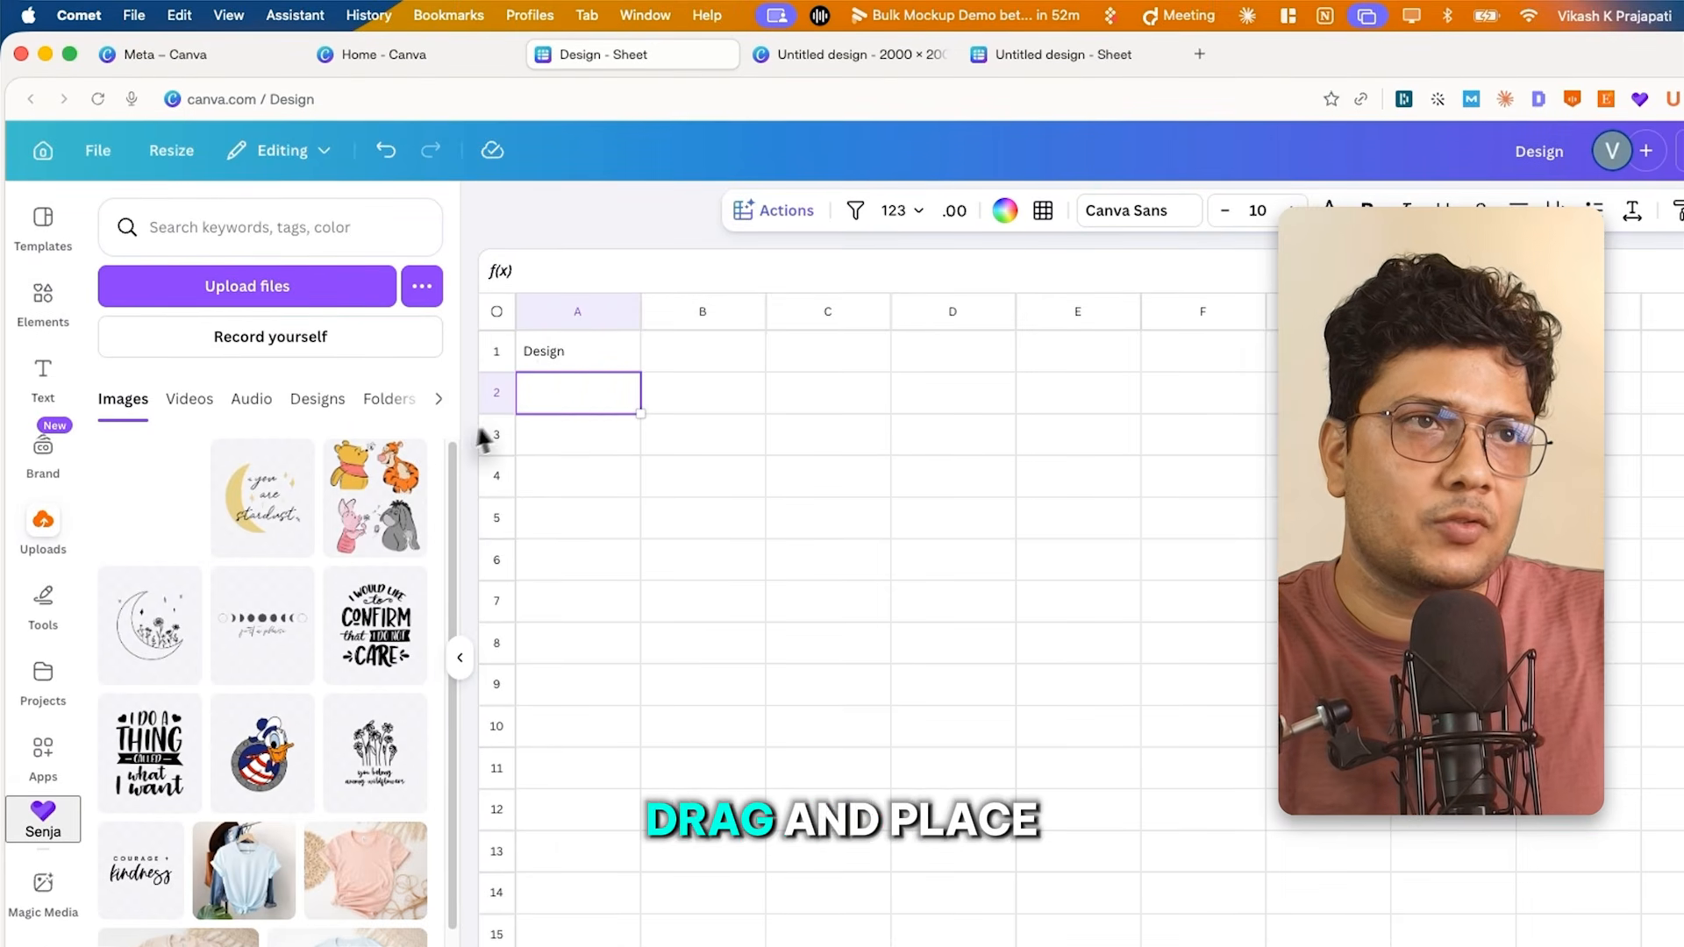
{"action": "left_click_drag", "start_coordinate": [552, 379], "coordinate": [551, 386]}
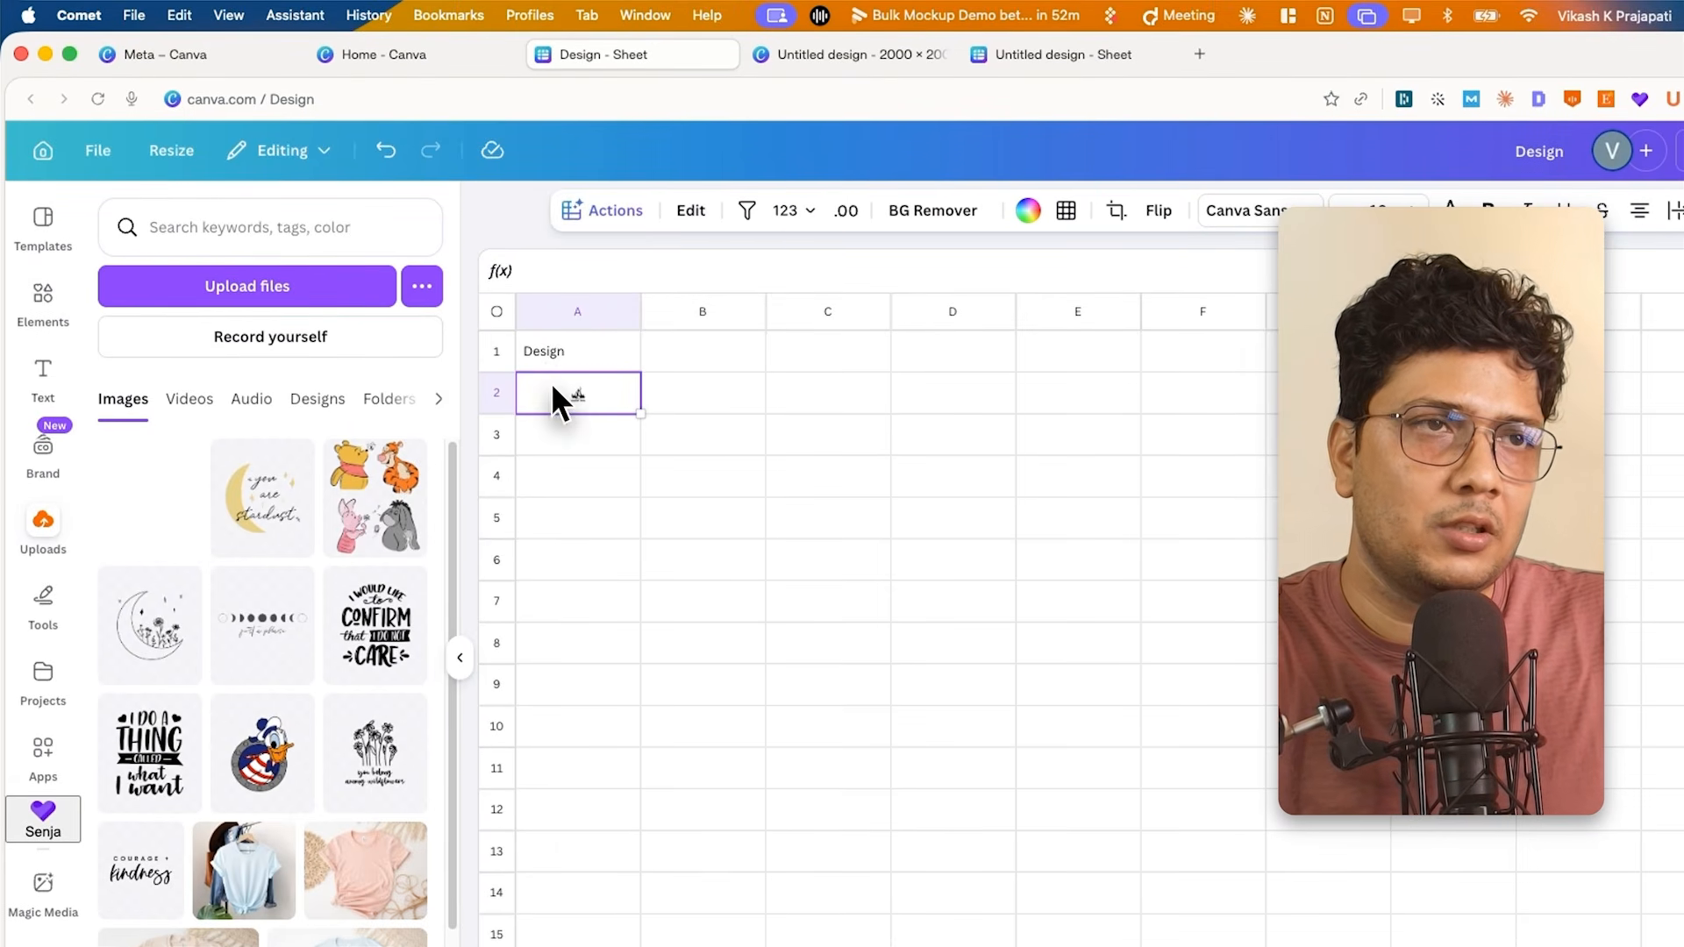
{"action": "left_click_drag", "start_coordinate": [254, 526], "coordinate": [577, 430]}
{"action": "left_click_drag", "start_coordinate": [331, 544], "coordinate": [543, 482]}
{"action": "left_click_drag", "start_coordinate": [150, 624], "coordinate": [577, 517]}
{"action": "left_click_drag", "start_coordinate": [262, 624], "coordinate": [577, 559]}
{"action": "left_click_drag", "start_coordinate": [375, 624], "coordinate": [577, 601]}
{"action": "left_click_drag", "start_coordinate": [150, 752], "coordinate": [552, 661]}
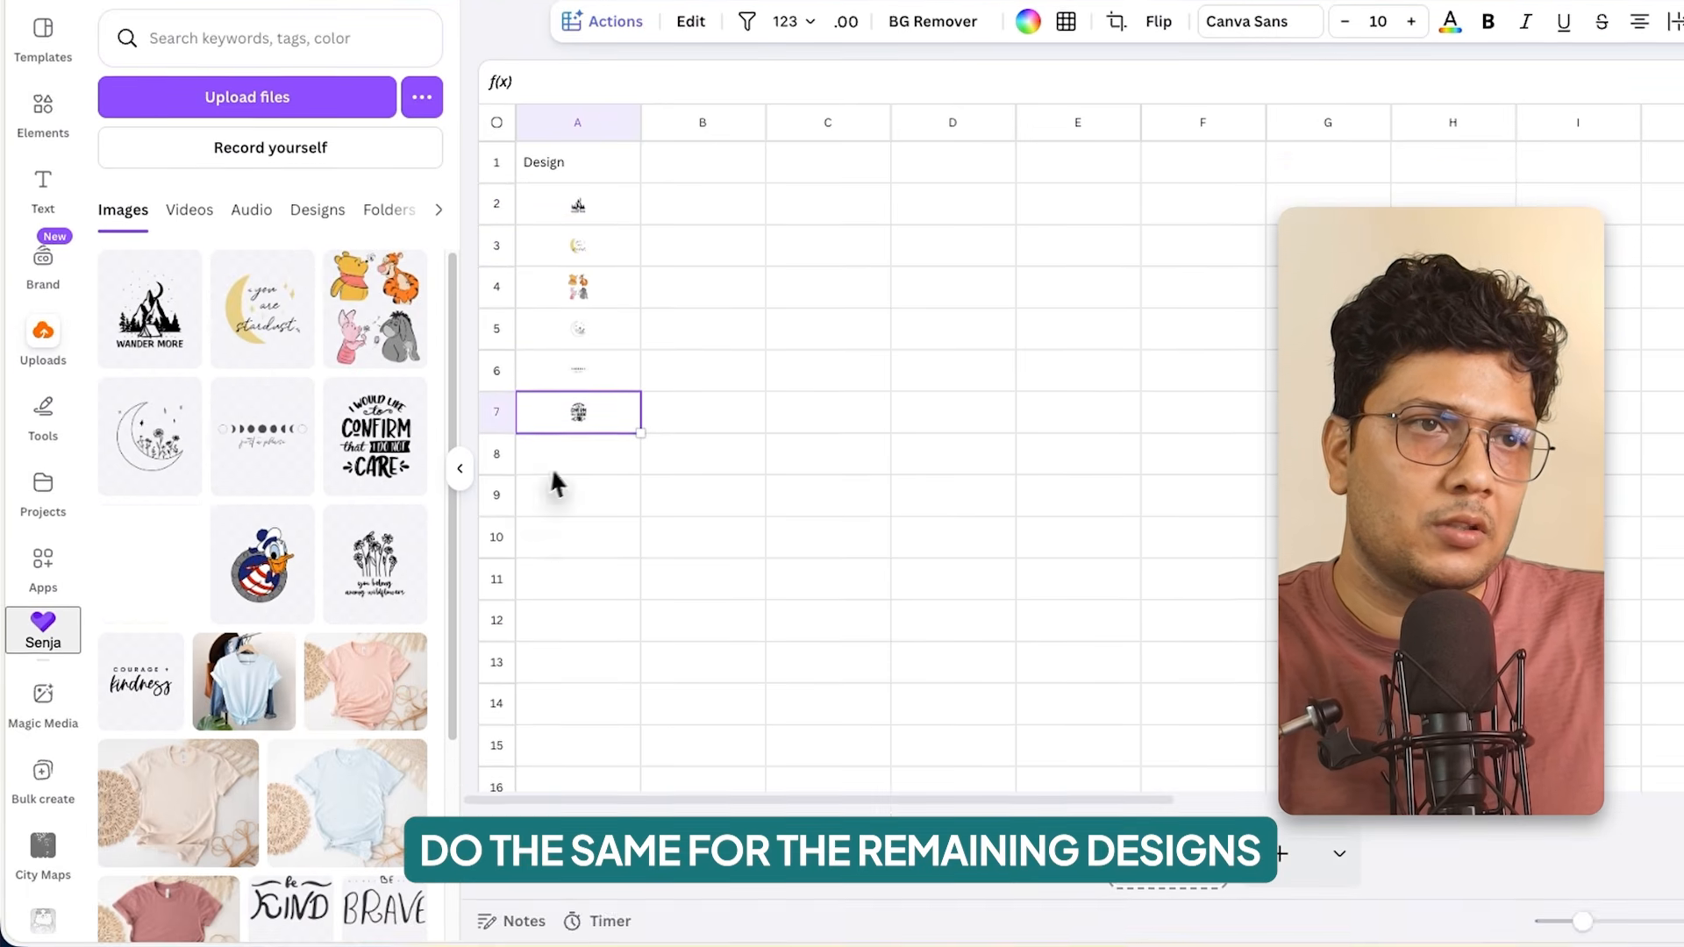
{"action": "left_click_drag", "start_coordinate": [554, 483], "coordinate": [565, 457]}
{"action": "left_click_drag", "start_coordinate": [262, 561], "coordinate": [583, 500]}
{"action": "left_click_drag", "start_coordinate": [375, 561], "coordinate": [586, 533]}
{"action": "left_click_drag", "start_coordinate": [140, 682], "coordinate": [559, 584]}
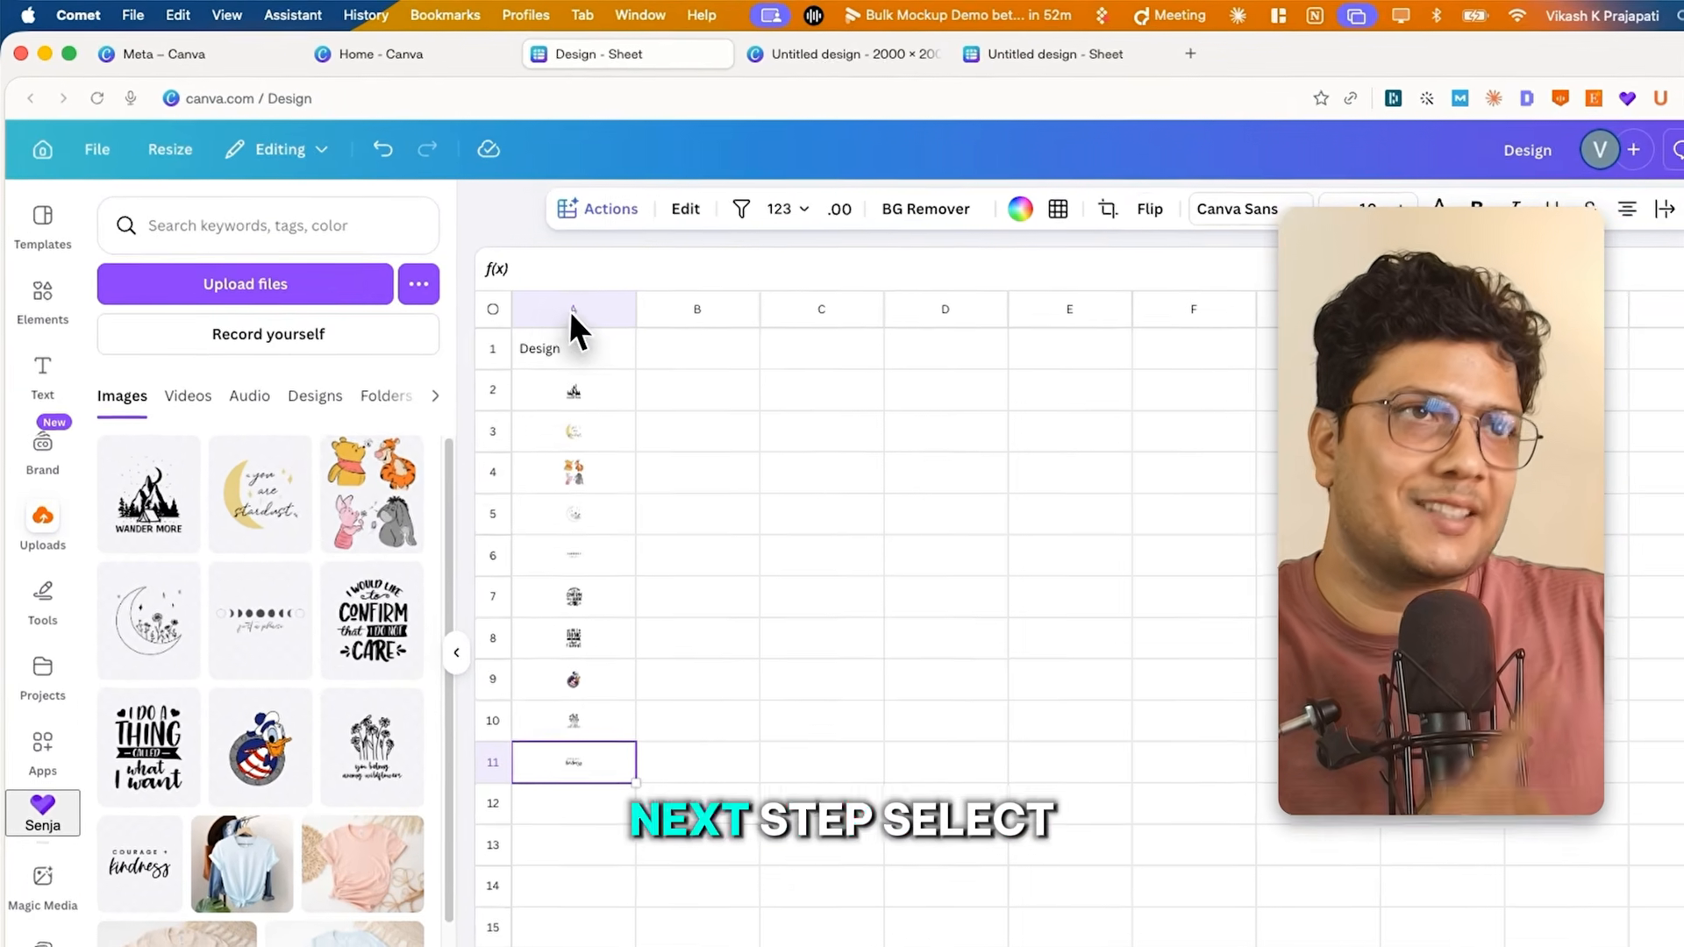
Start Bulk create on column A with data range A1:A11, using the Untitled Design T-shirt mockups as the template.
{"action": "left_click", "coordinate": [480, 260]}
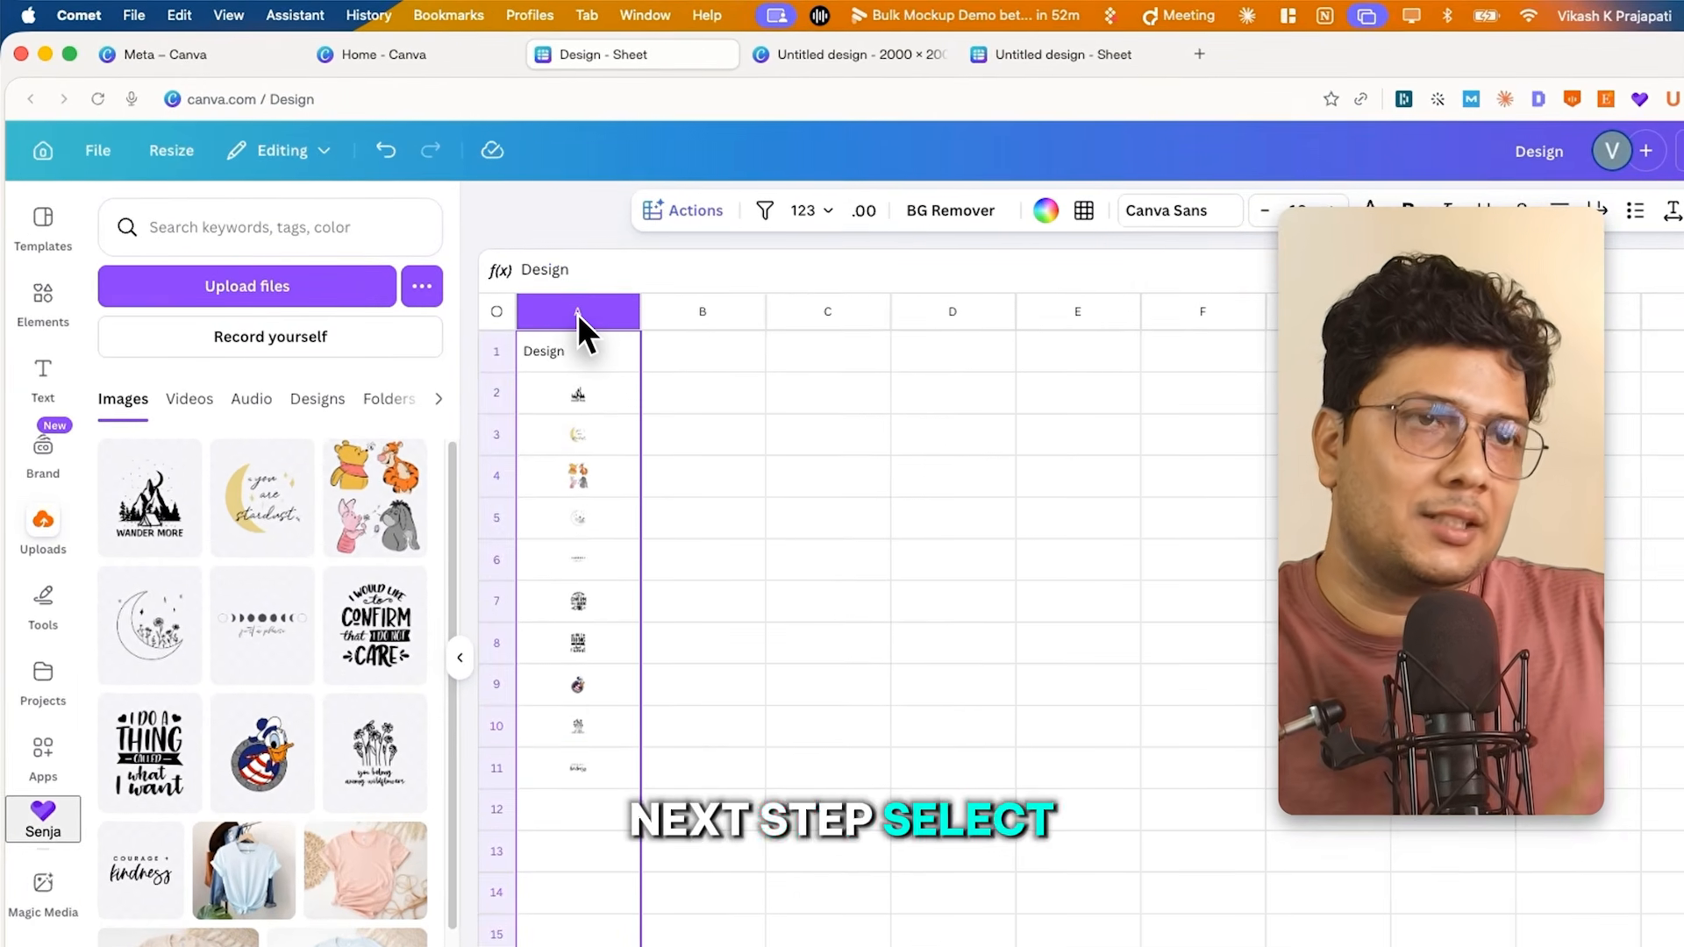
{"action": "left_click", "coordinate": [680, 212]}
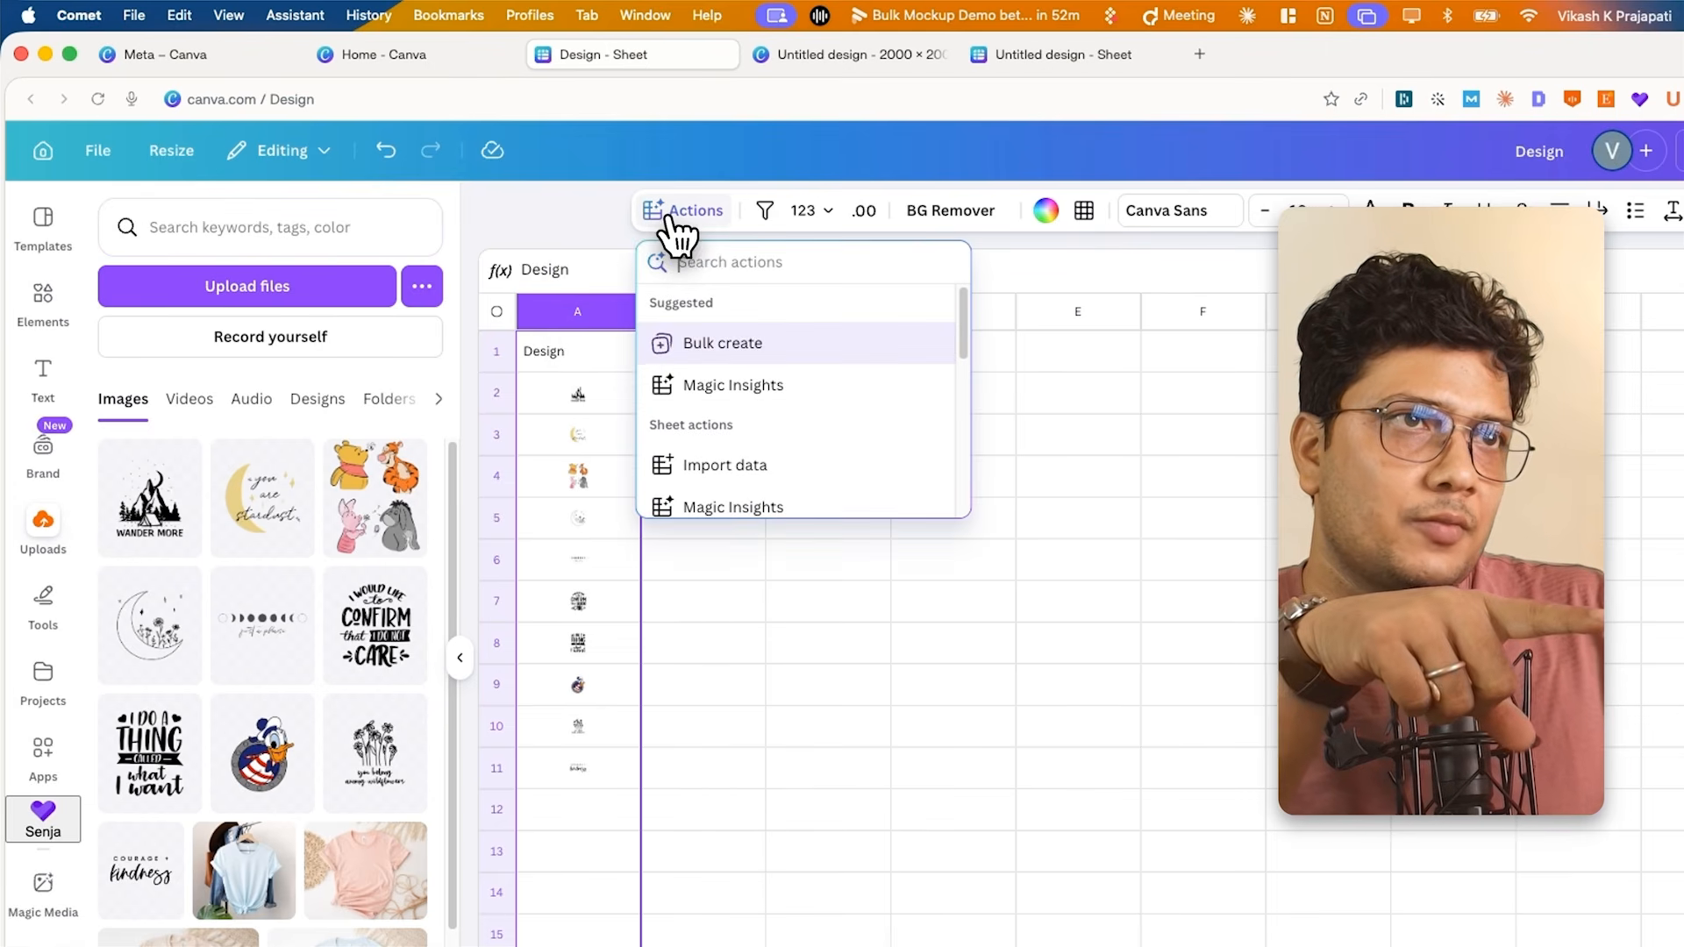
{"action": "left_click", "coordinate": [716, 344]}
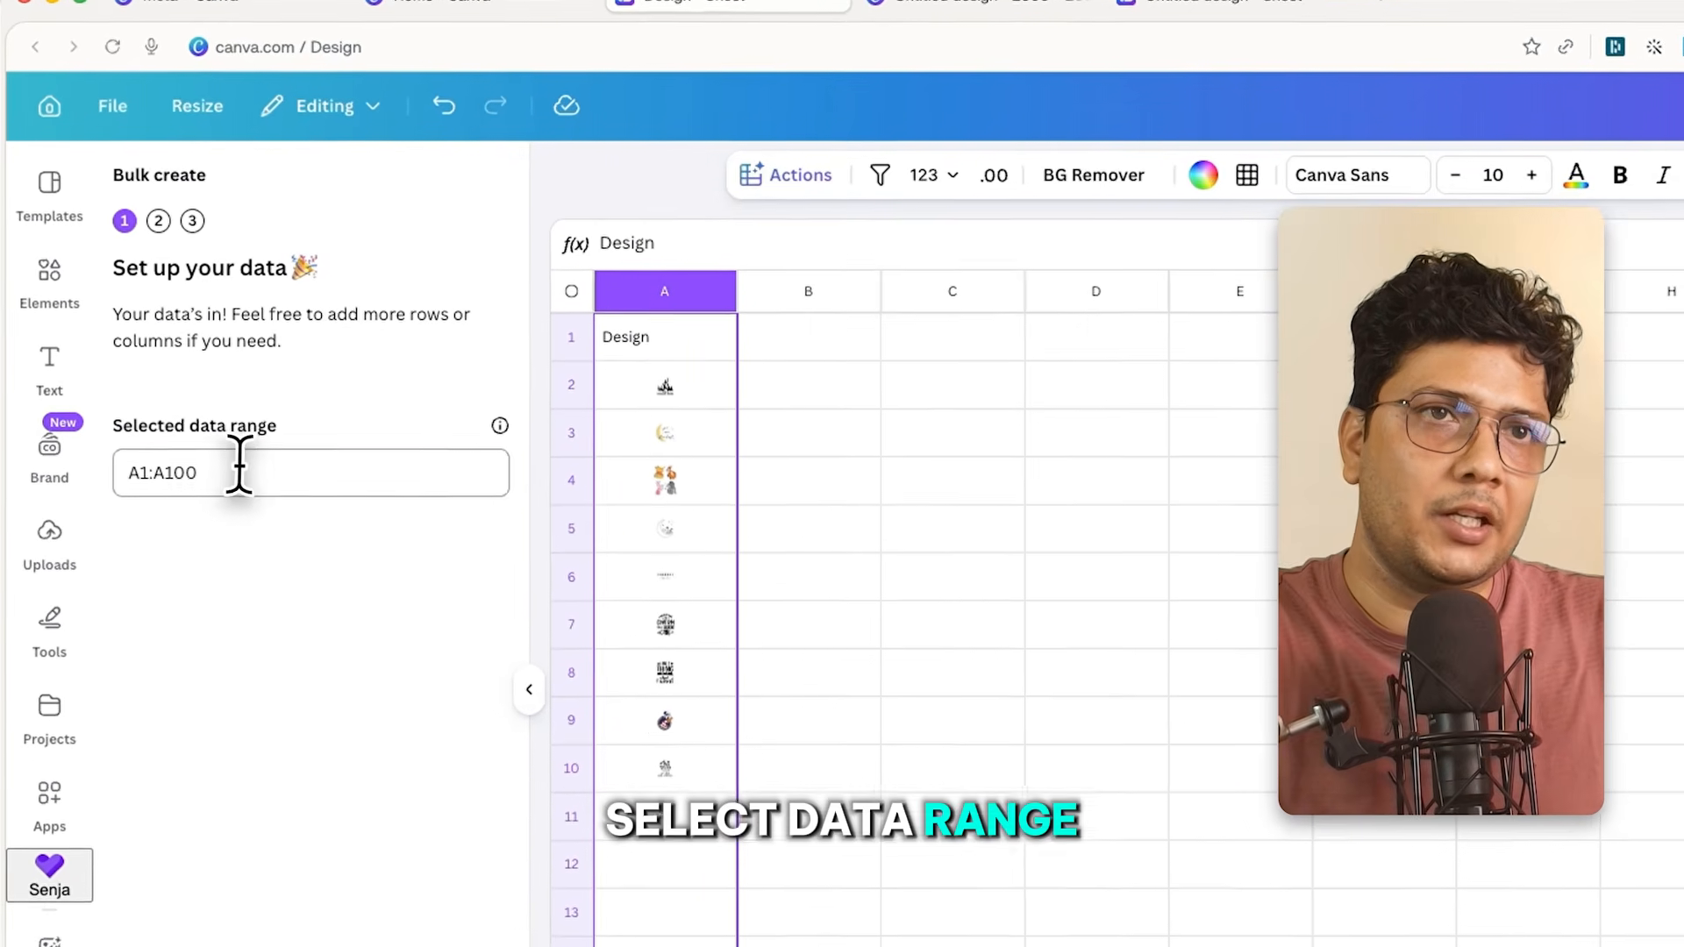
{"action": "left_click", "coordinate": [206, 466]}
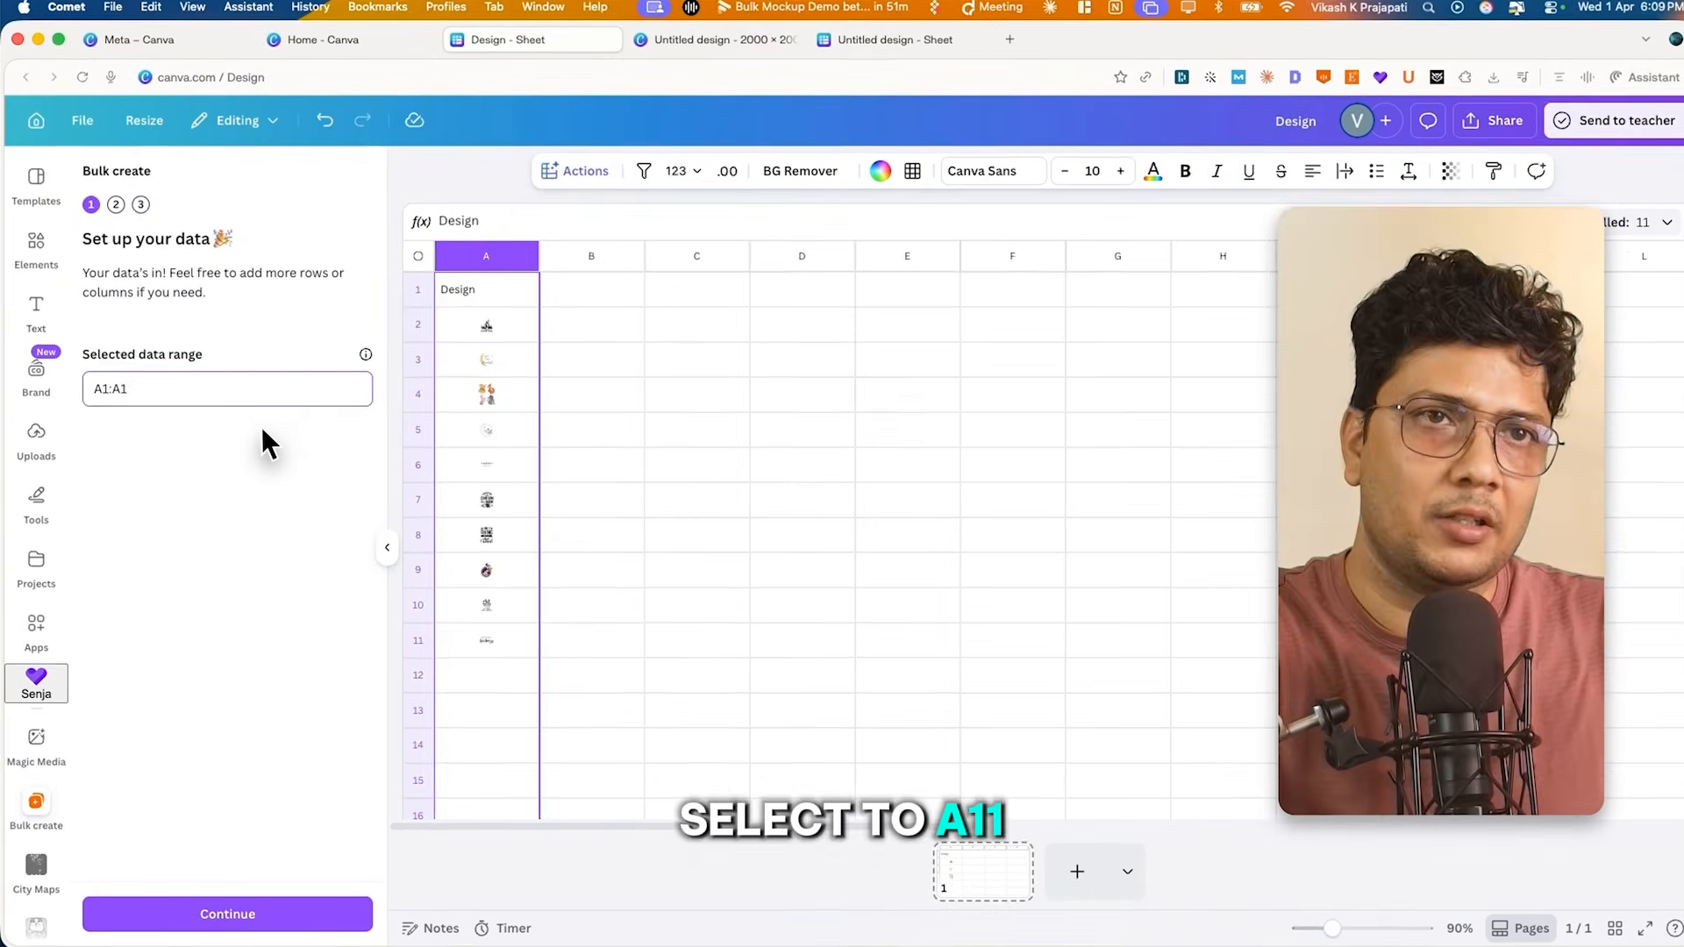
{"action": "key", "text": "BackSpace"}
{"action": "key", "text": "BackSpace"}
{"action": "type", "text": "1"}
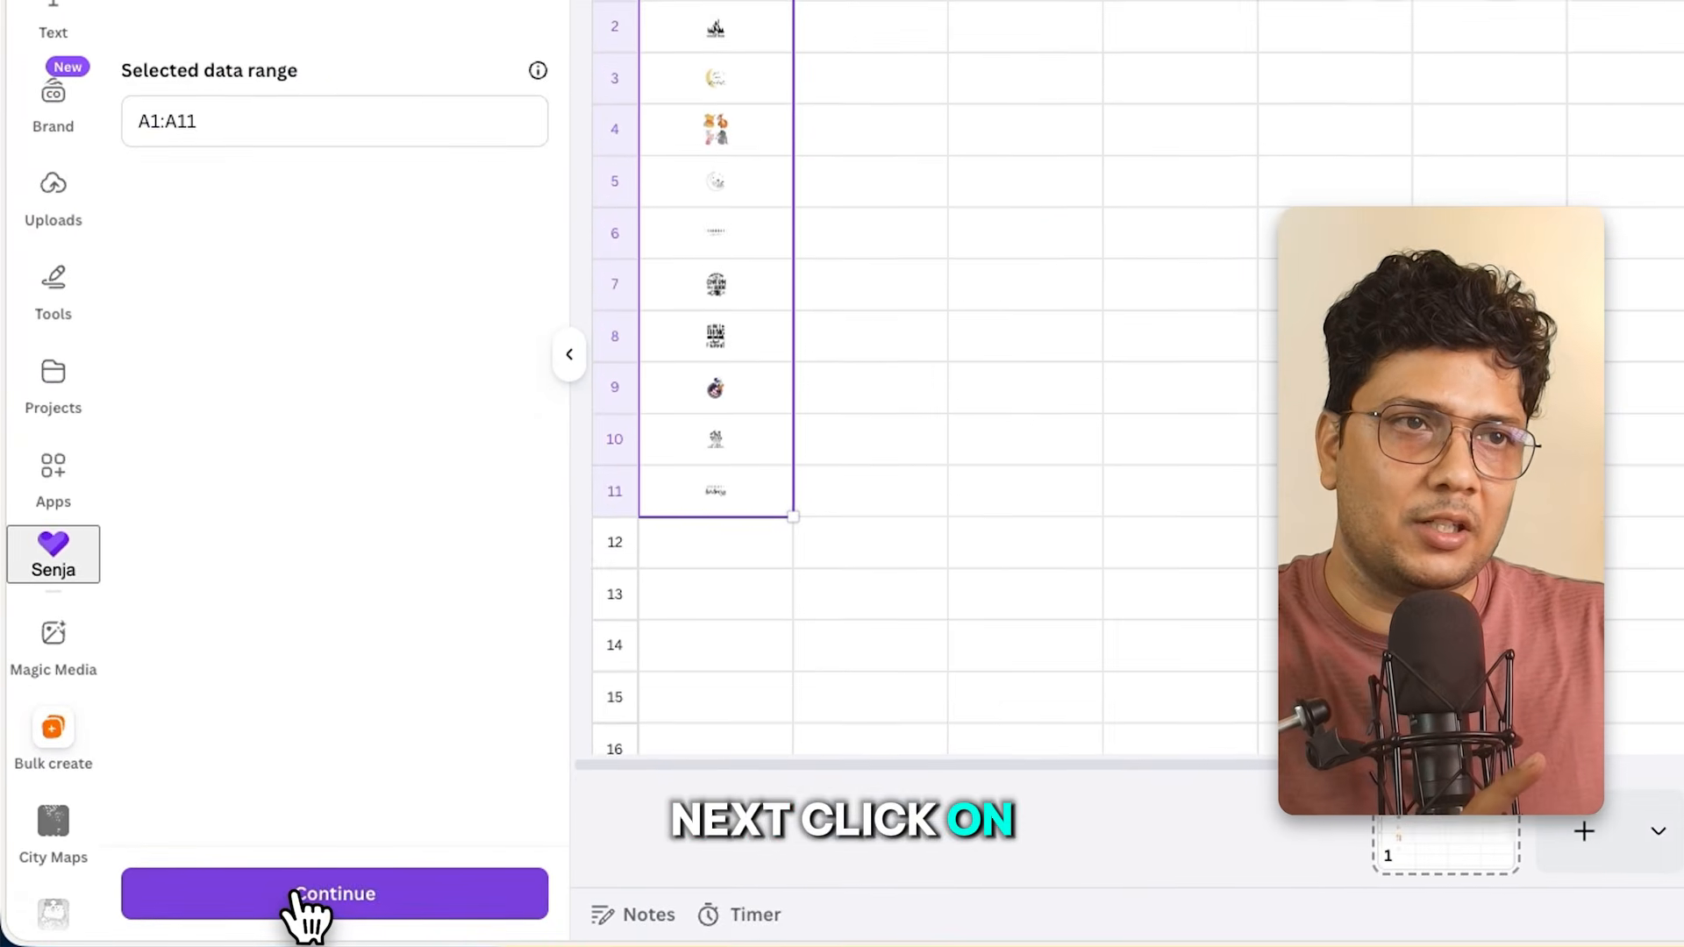
{"action": "left_click", "coordinate": [205, 917]}
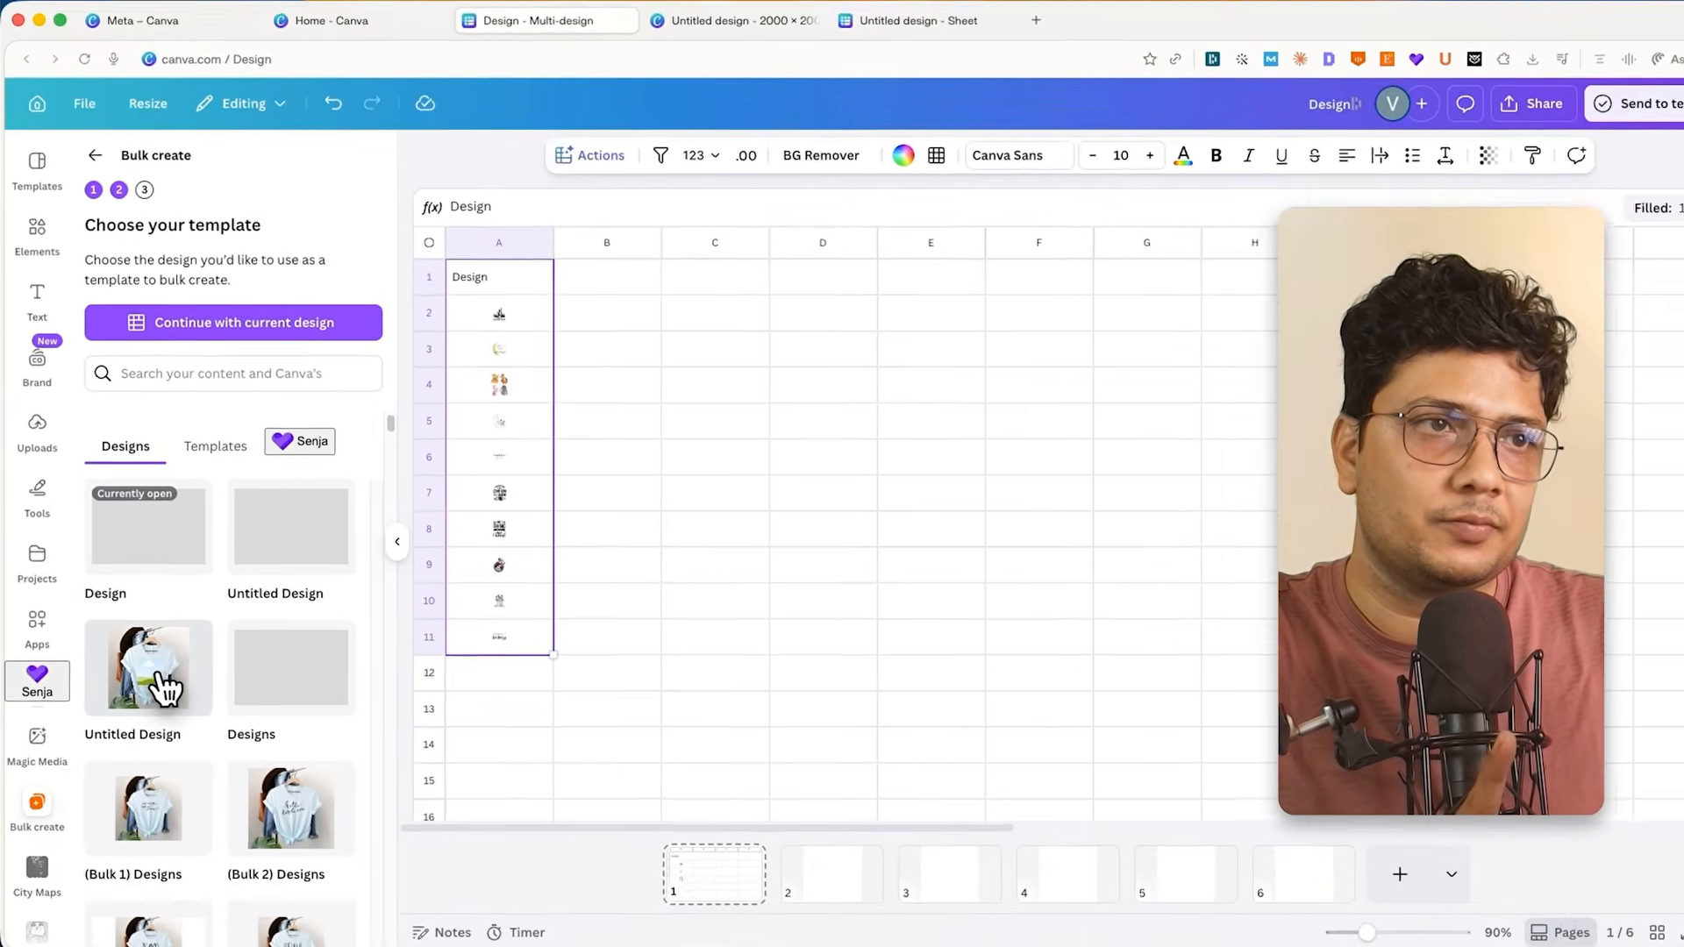
{"action": "left_click", "coordinate": [221, 665]}
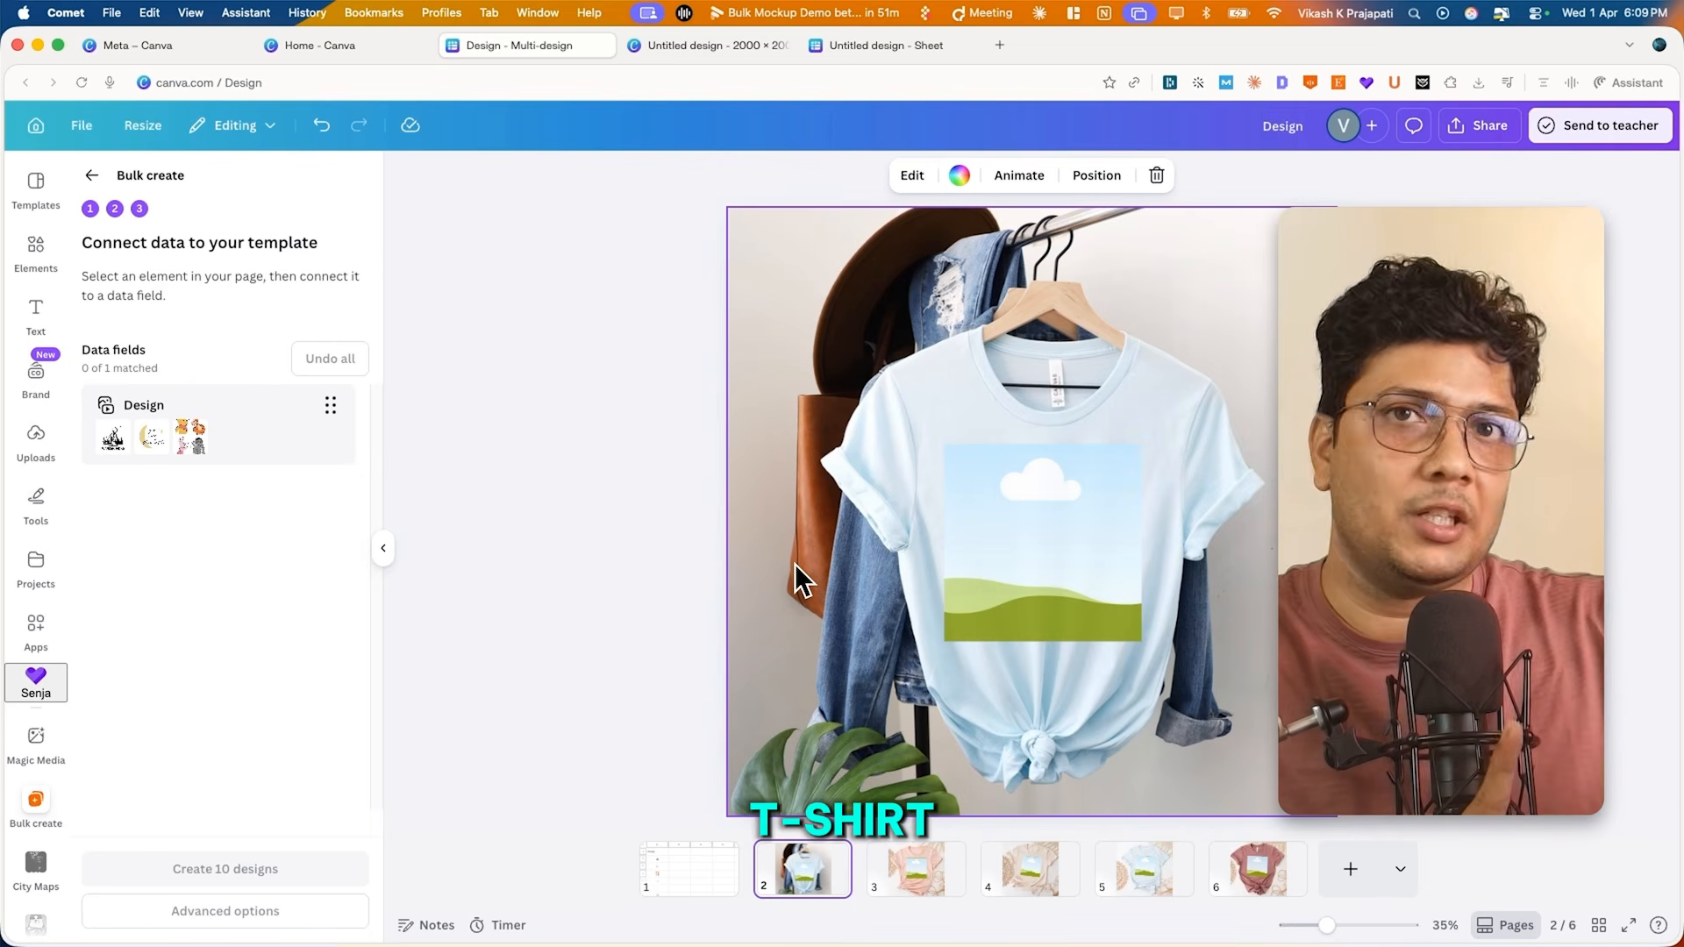
Connect the frame on page 2's hanging light-blue T-shirt to the Design data field.
{"action": "left_click", "coordinate": [1042, 604]}
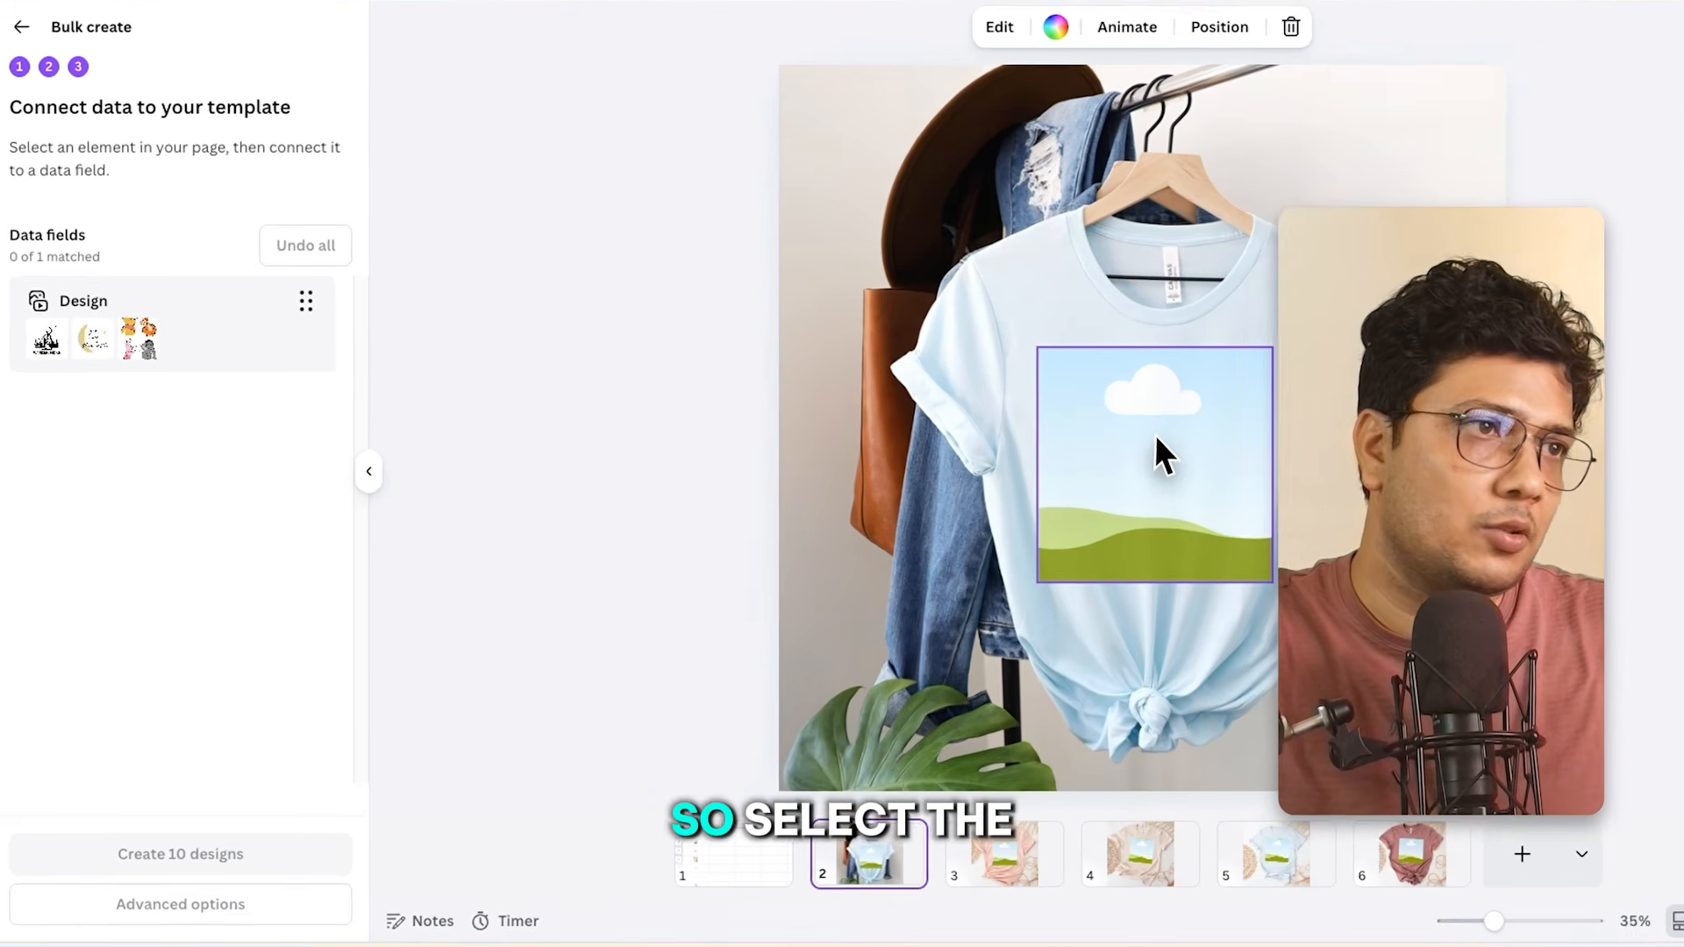
{"action": "left_click", "coordinate": [1044, 525]}
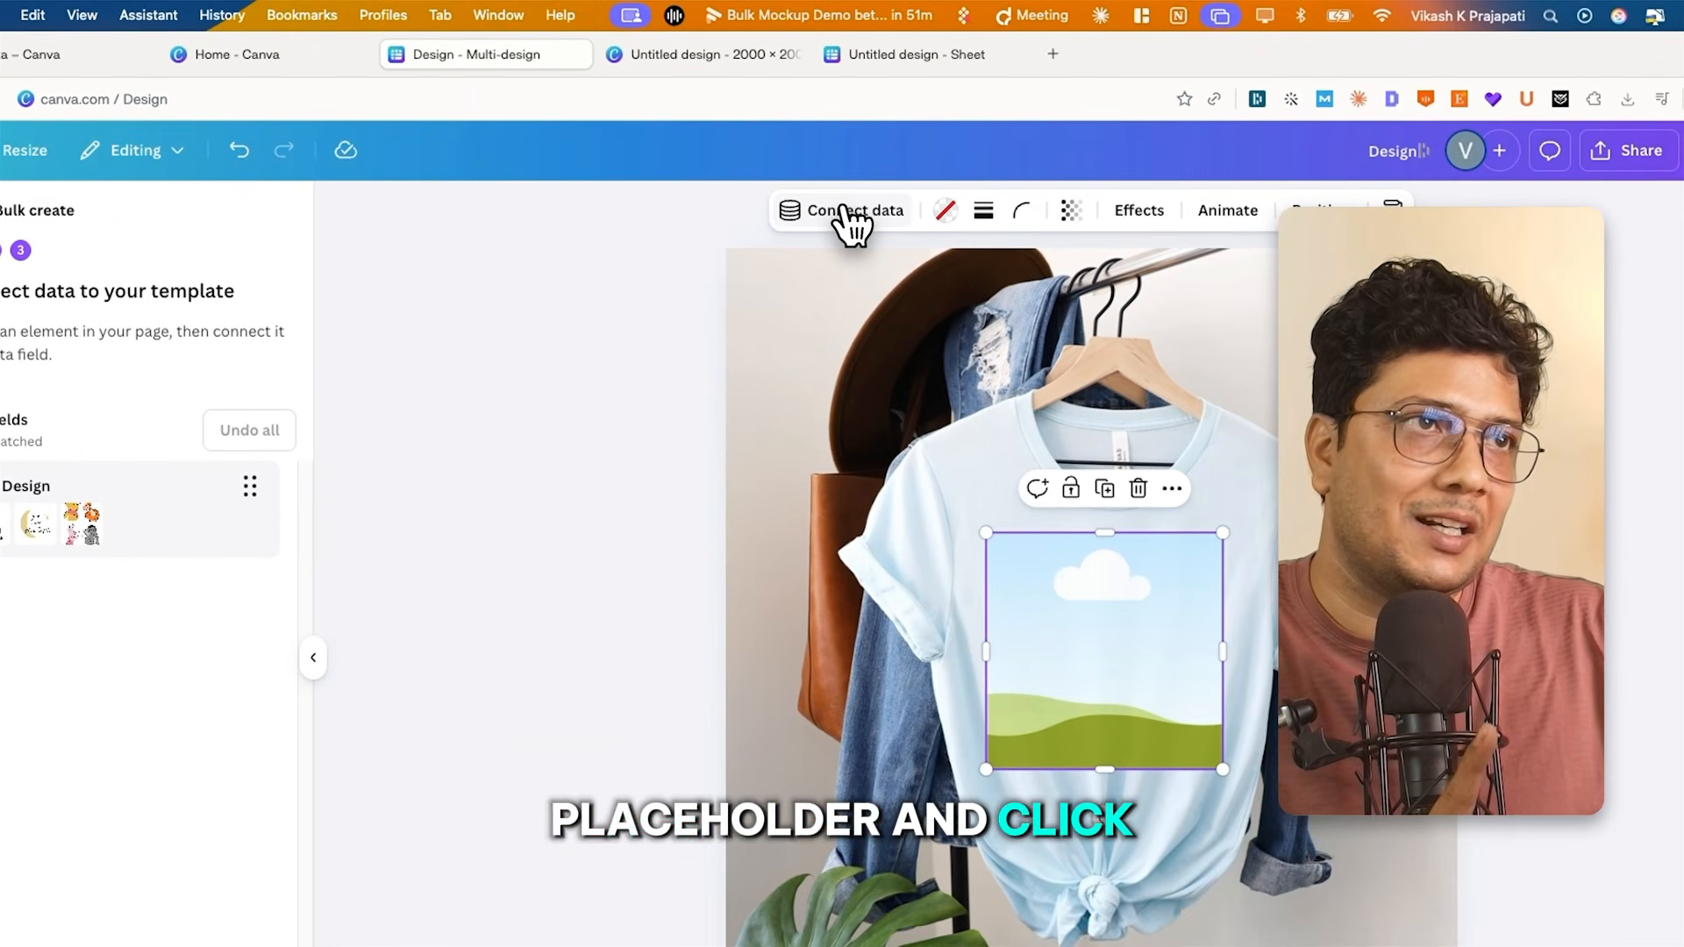
{"action": "left_click", "coordinate": [844, 215]}
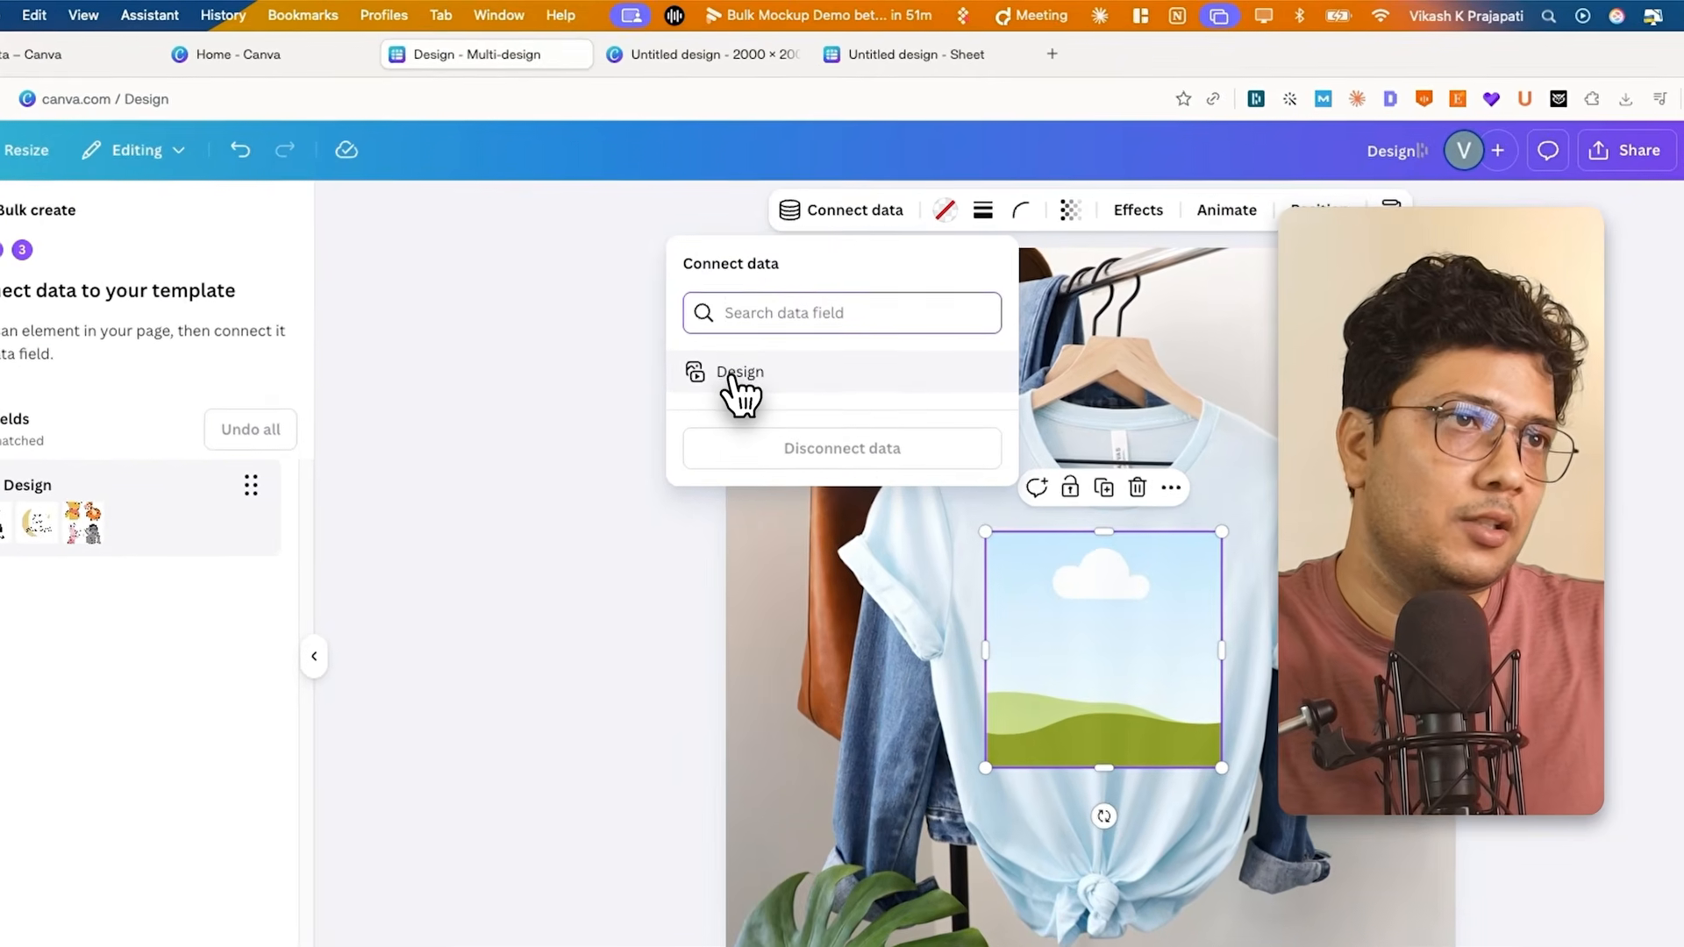
{"action": "left_click", "coordinate": [735, 312]}
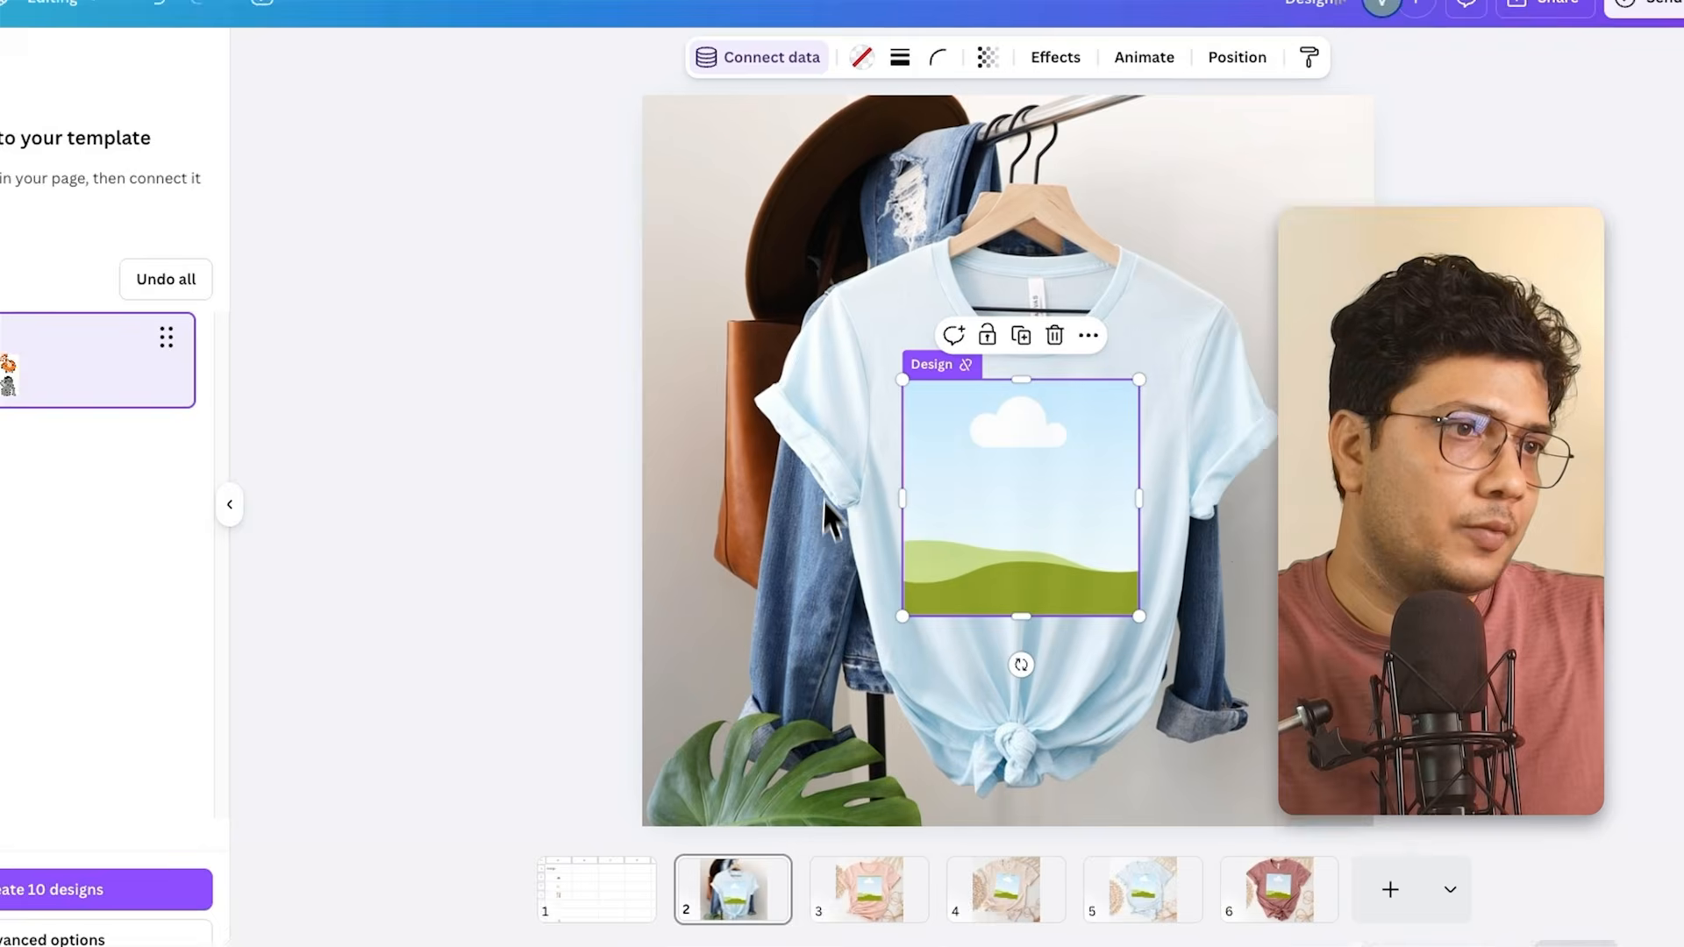
Connect the frame on page 3's pink T-shirt to the Design data field.
{"action": "left_click", "coordinate": [868, 889]}
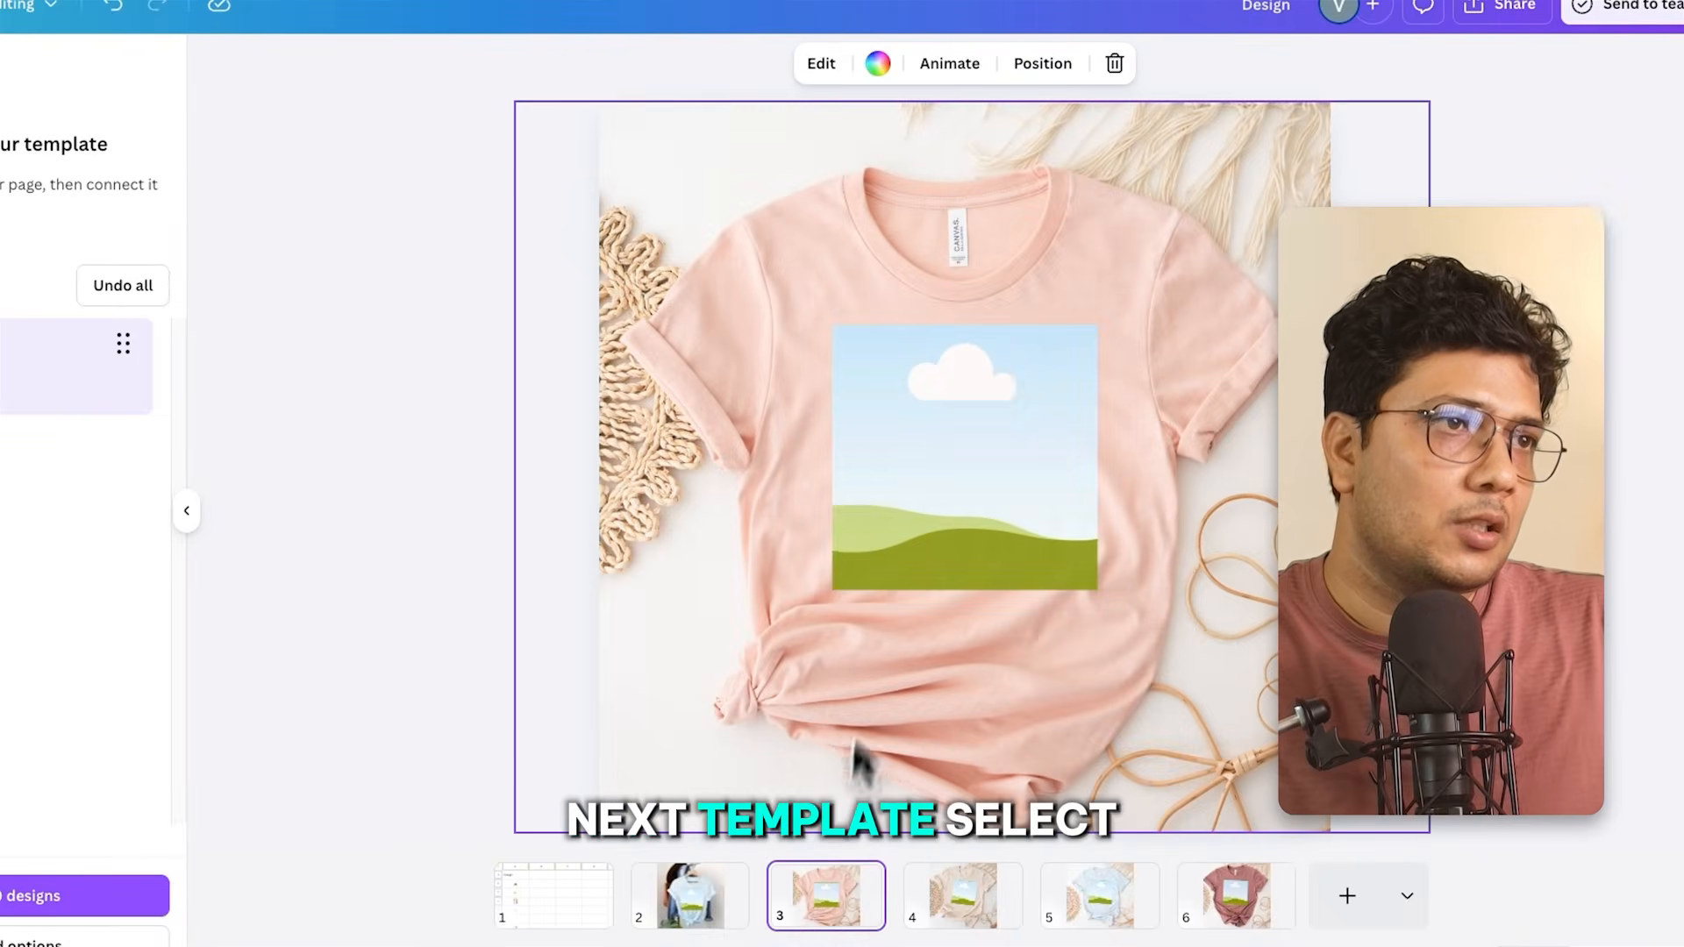
{"action": "left_click", "coordinate": [897, 542]}
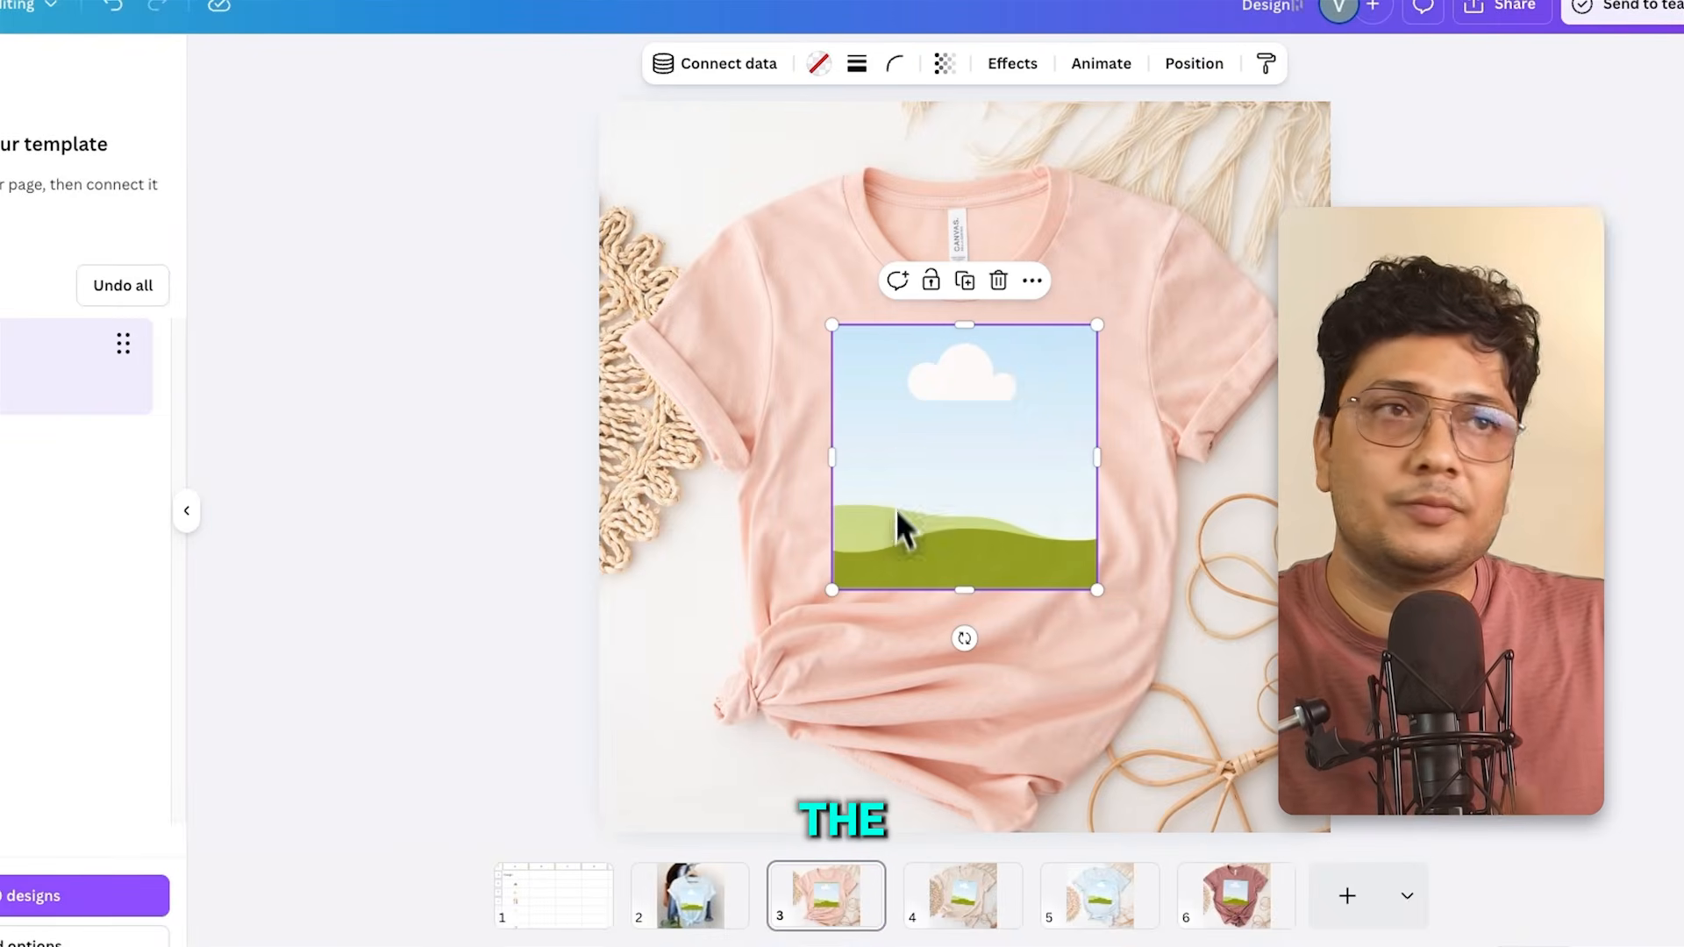
{"action": "left_click", "coordinate": [720, 69]}
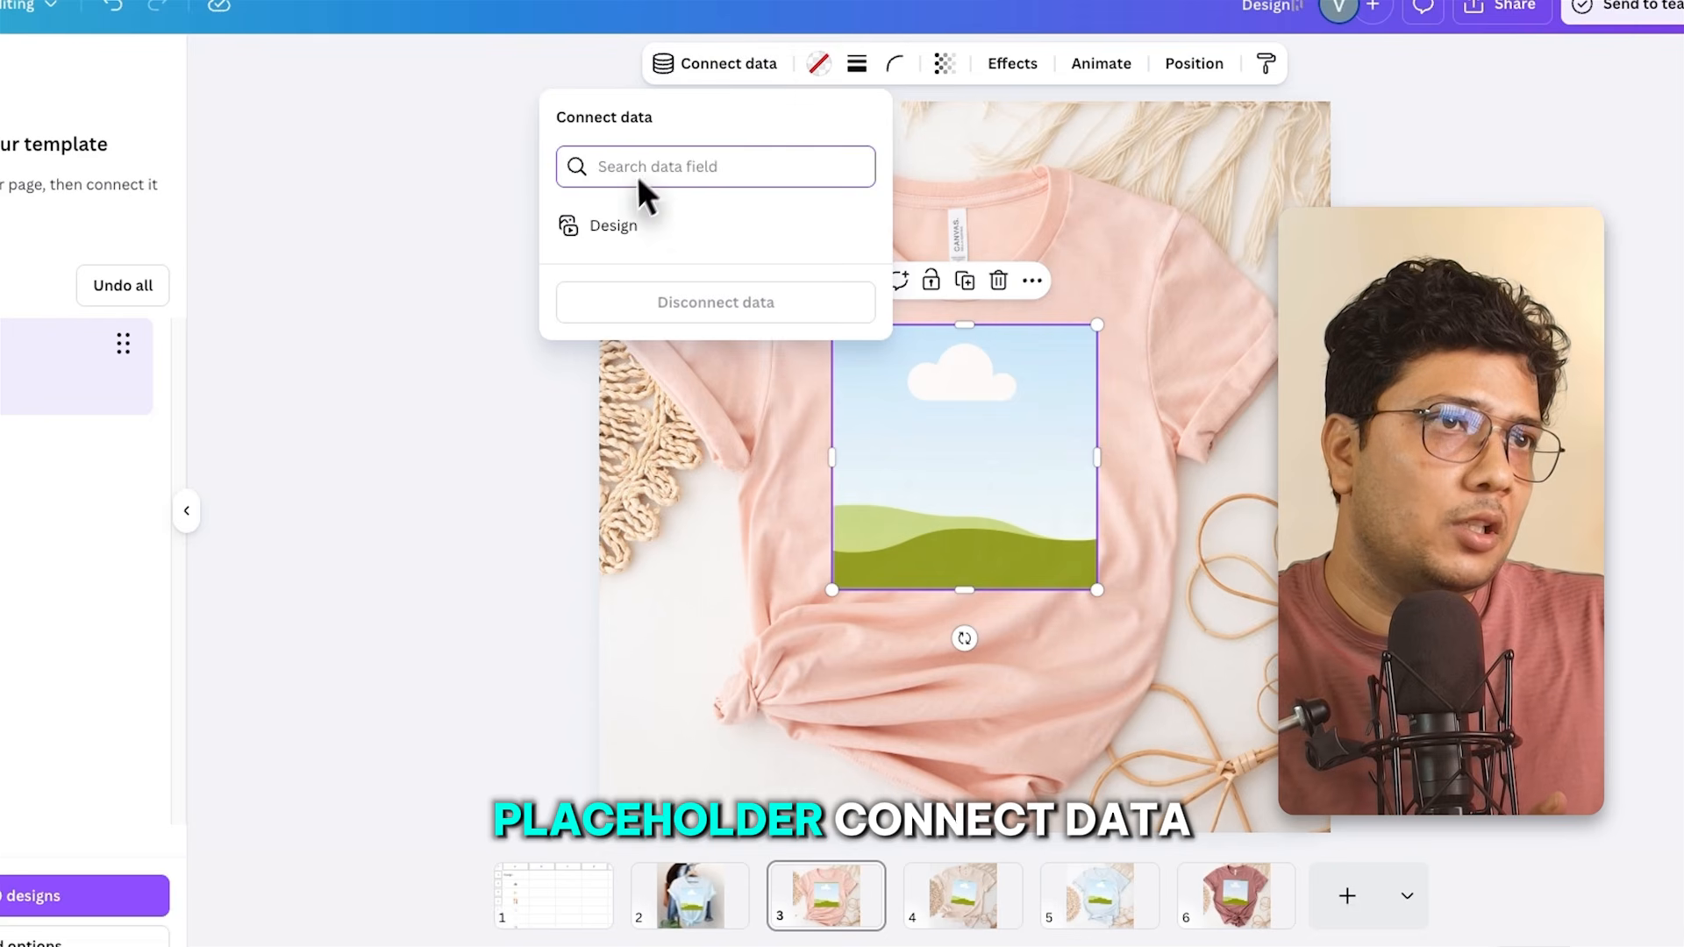
{"action": "left_click", "coordinate": [613, 228]}
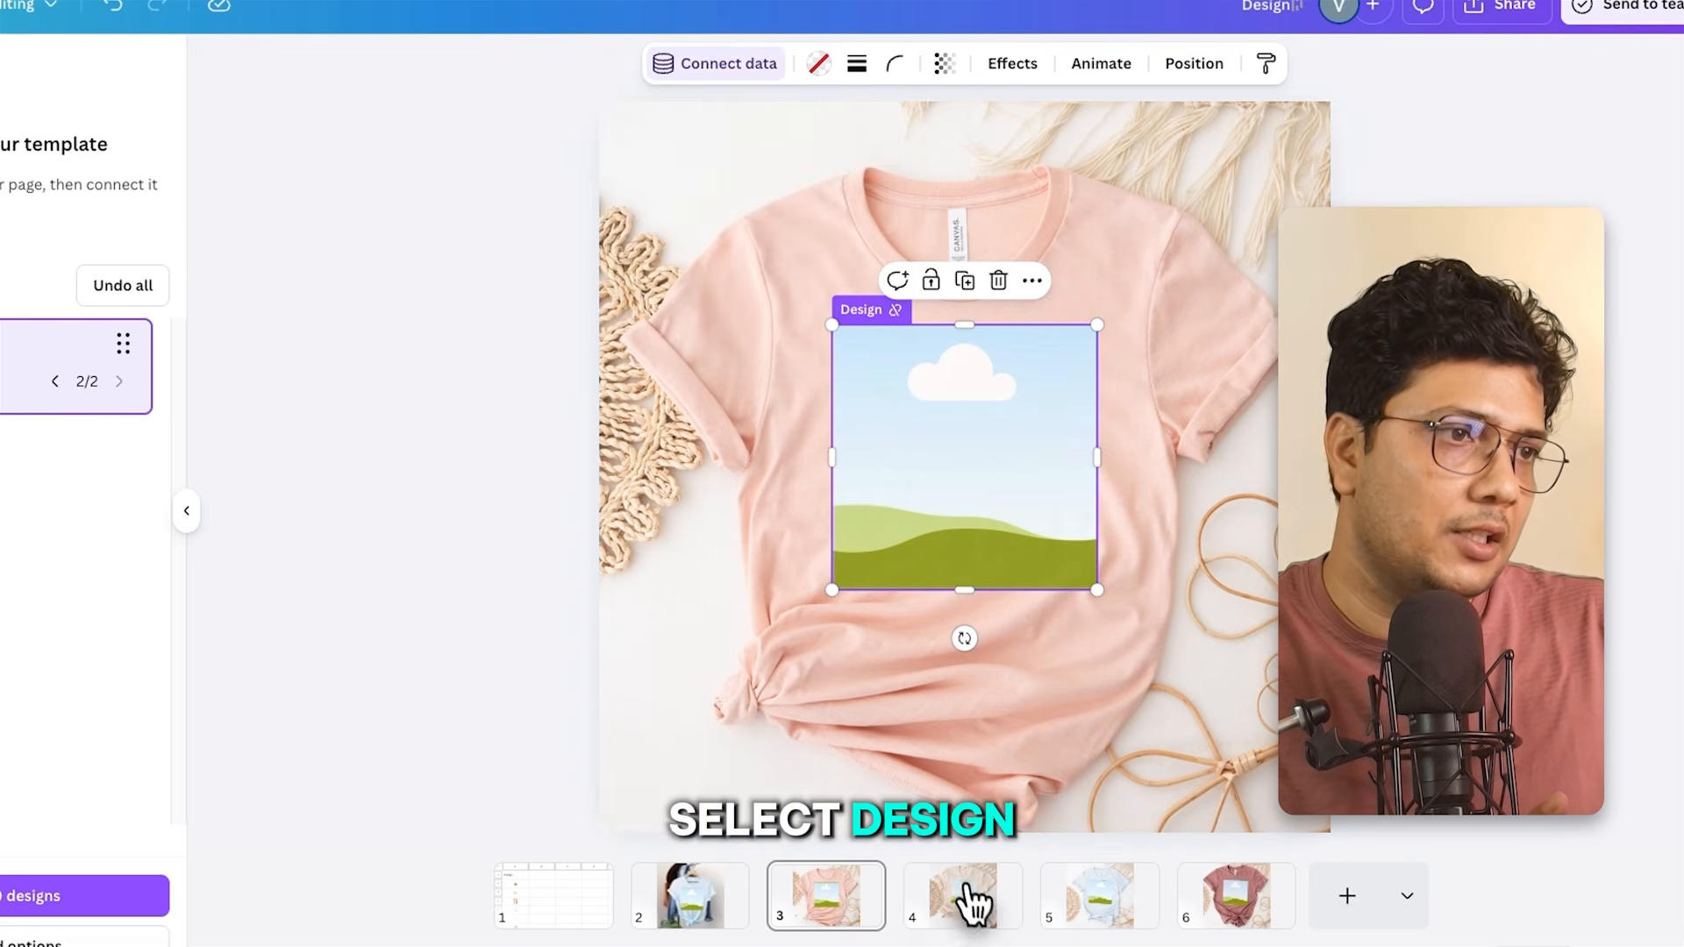
Connect the frame on page 4's beige T-shirt to the Design data field.
{"action": "left_click", "coordinate": [979, 908]}
{"action": "left_click", "coordinate": [979, 440]}
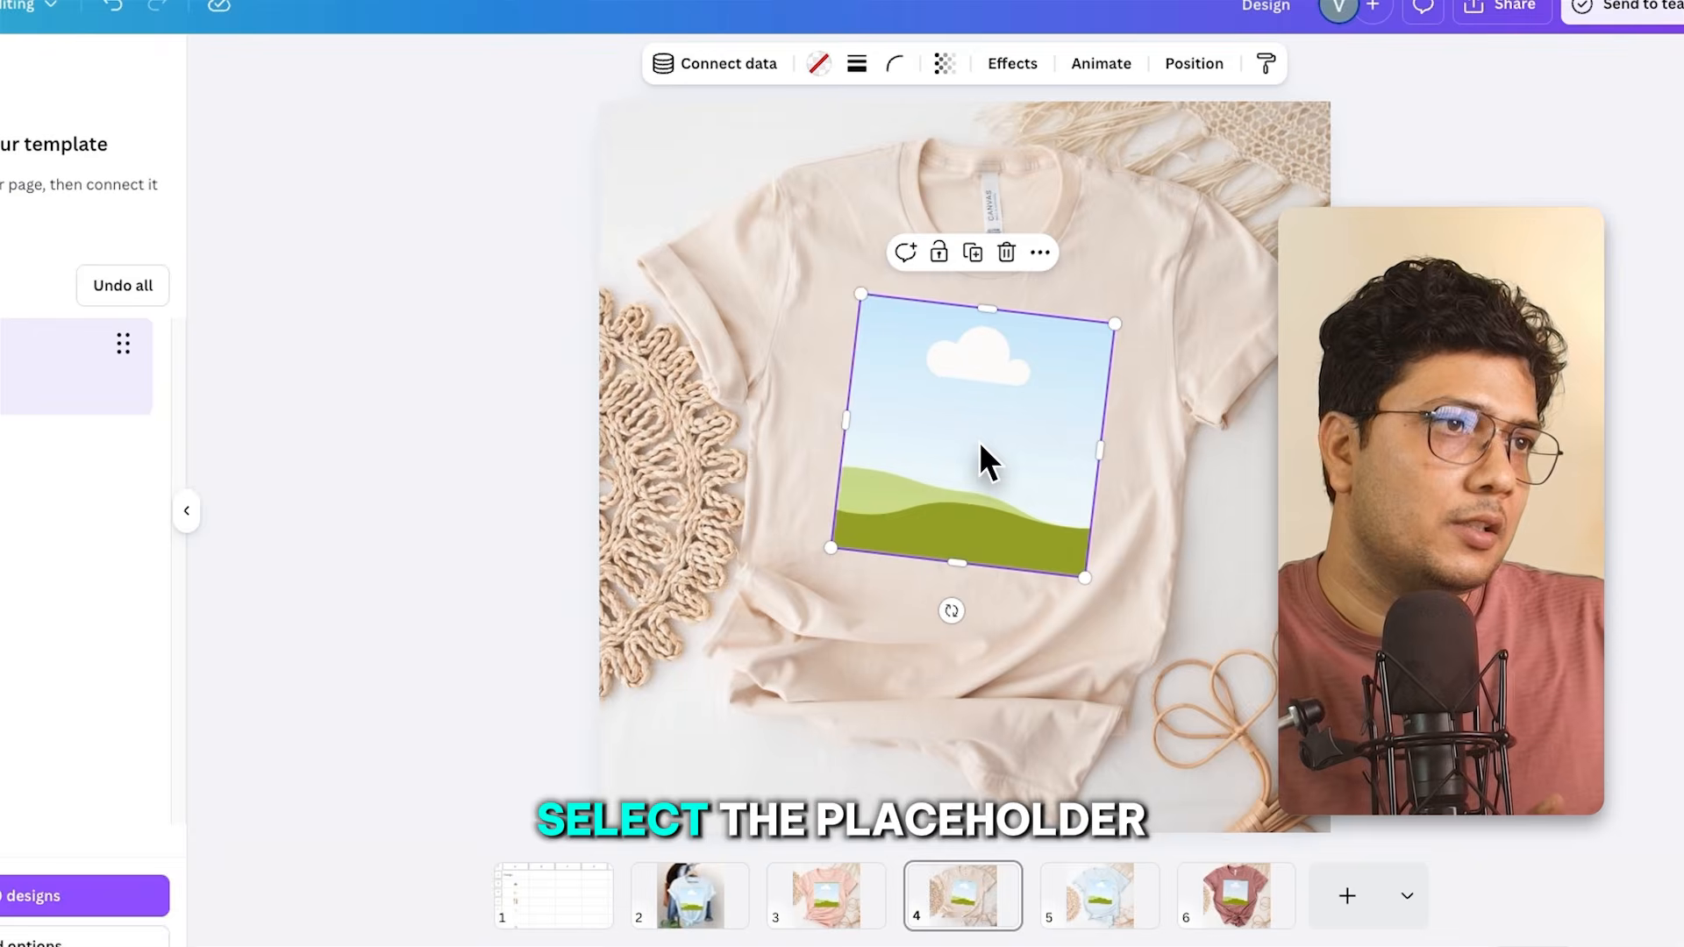
{"action": "left_click", "coordinate": [747, 66]}
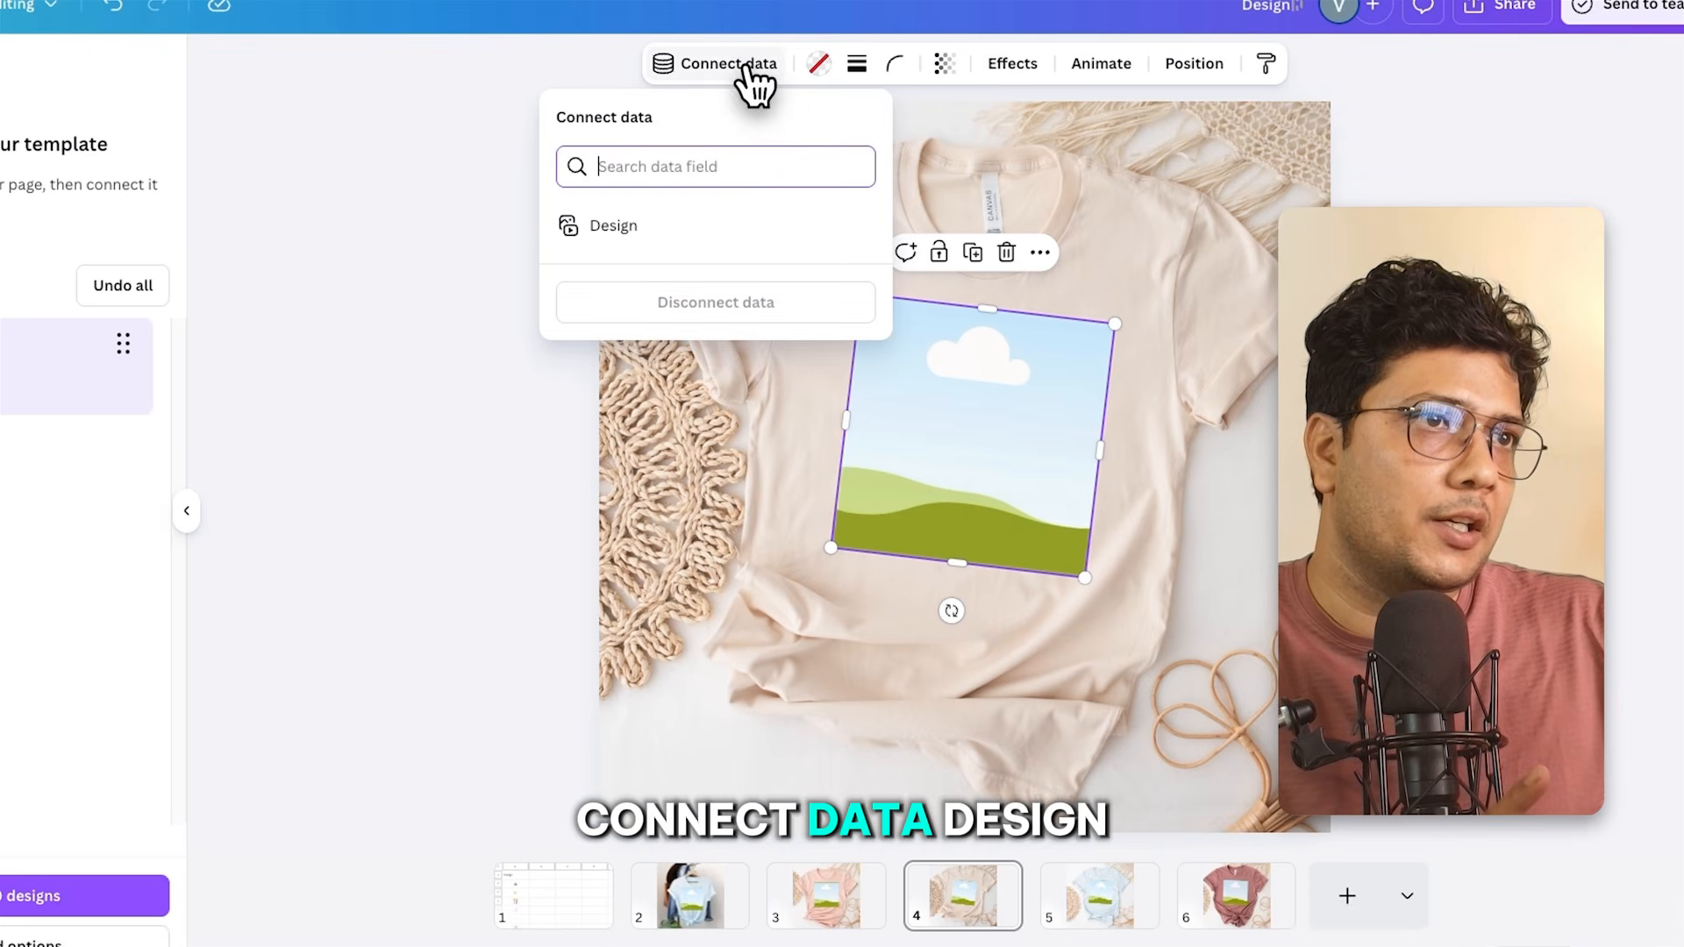
{"action": "left_click", "coordinate": [622, 230]}
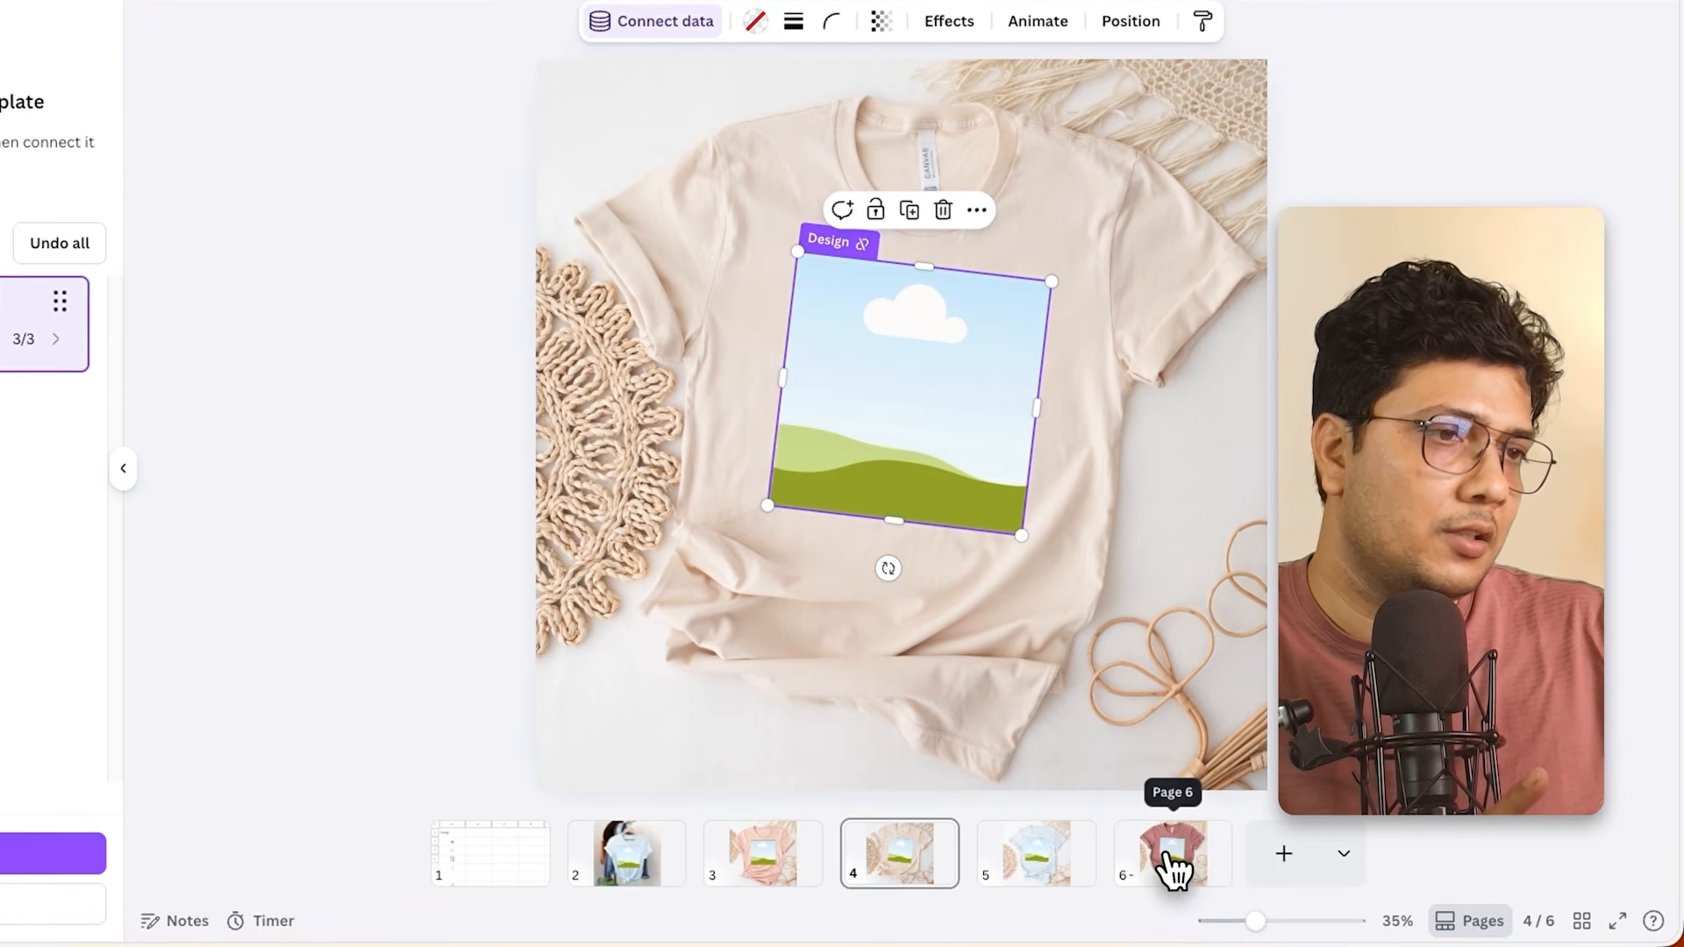
Connect the frame on page 6's dark-pink T-shirt to the Design data field and create the 10 designs.
{"action": "left_click", "coordinate": [1235, 902]}
{"action": "left_click", "coordinate": [867, 397]}
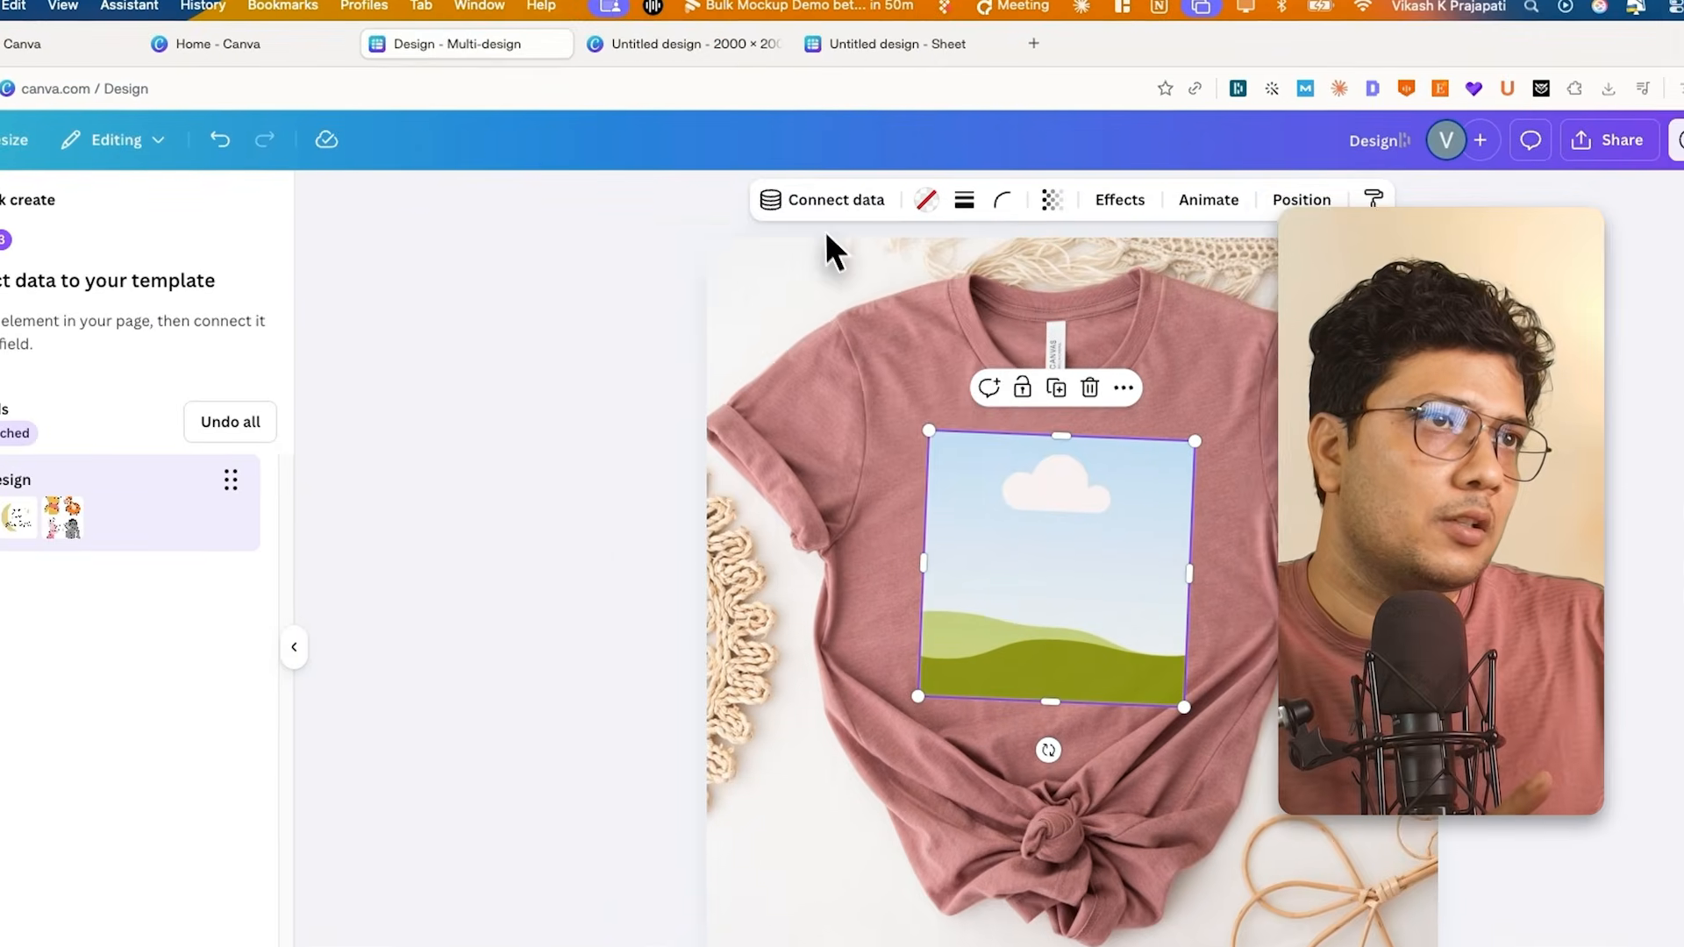
{"action": "left_click", "coordinate": [651, 19]}
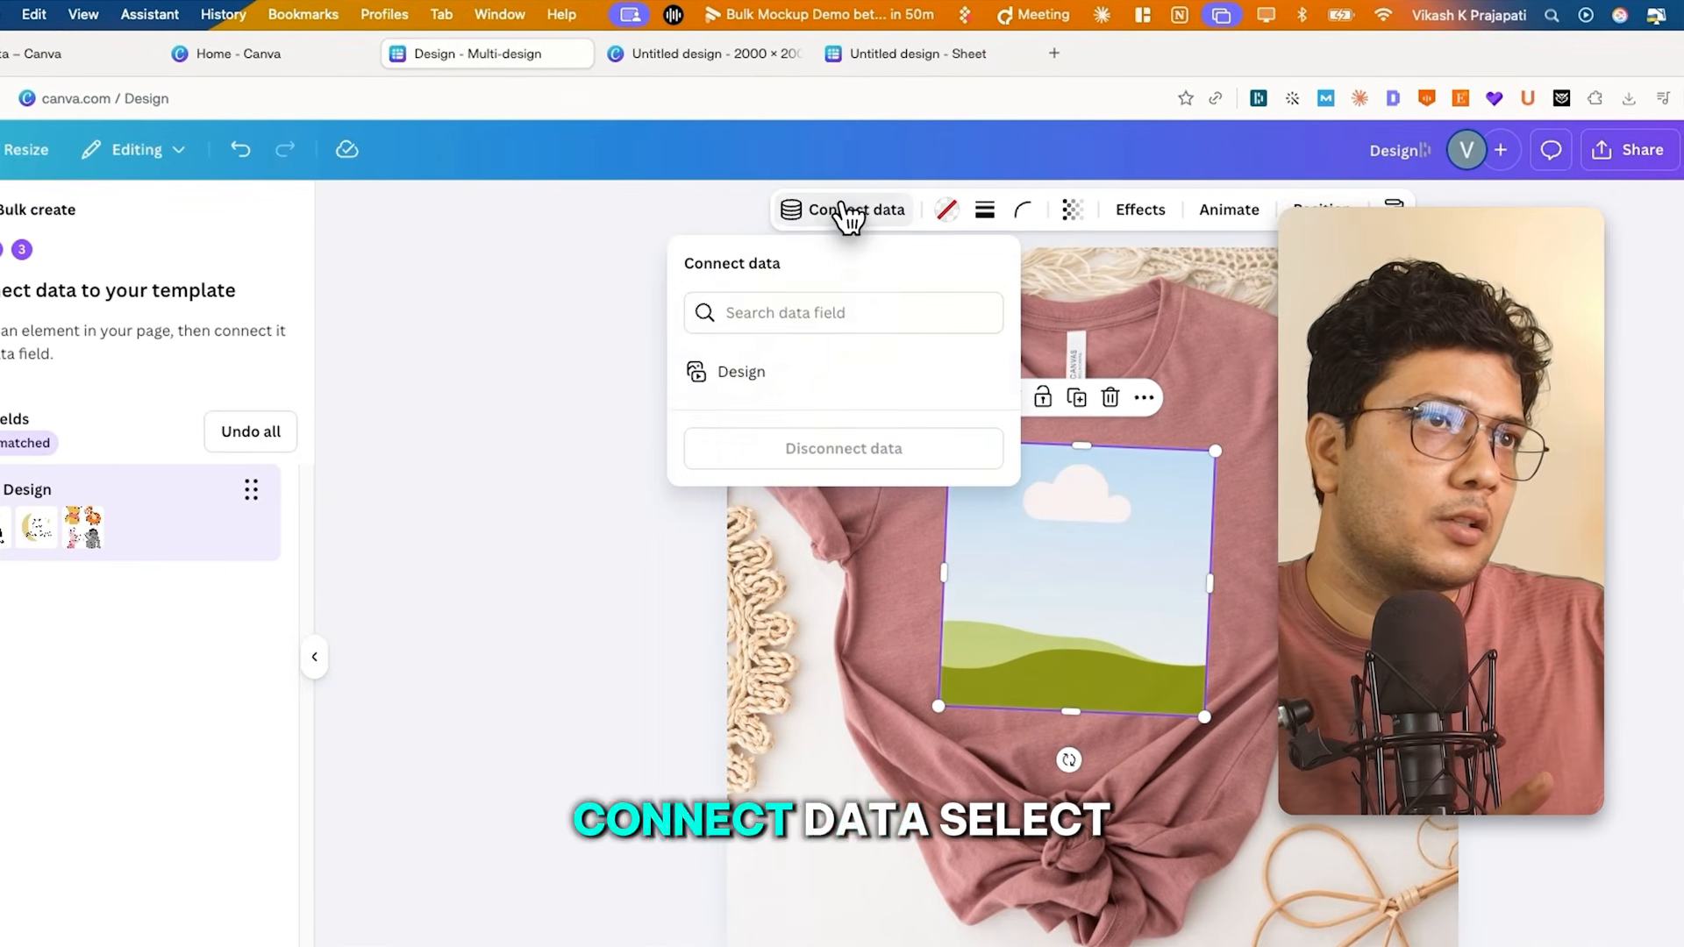
{"action": "left_click", "coordinate": [737, 372]}
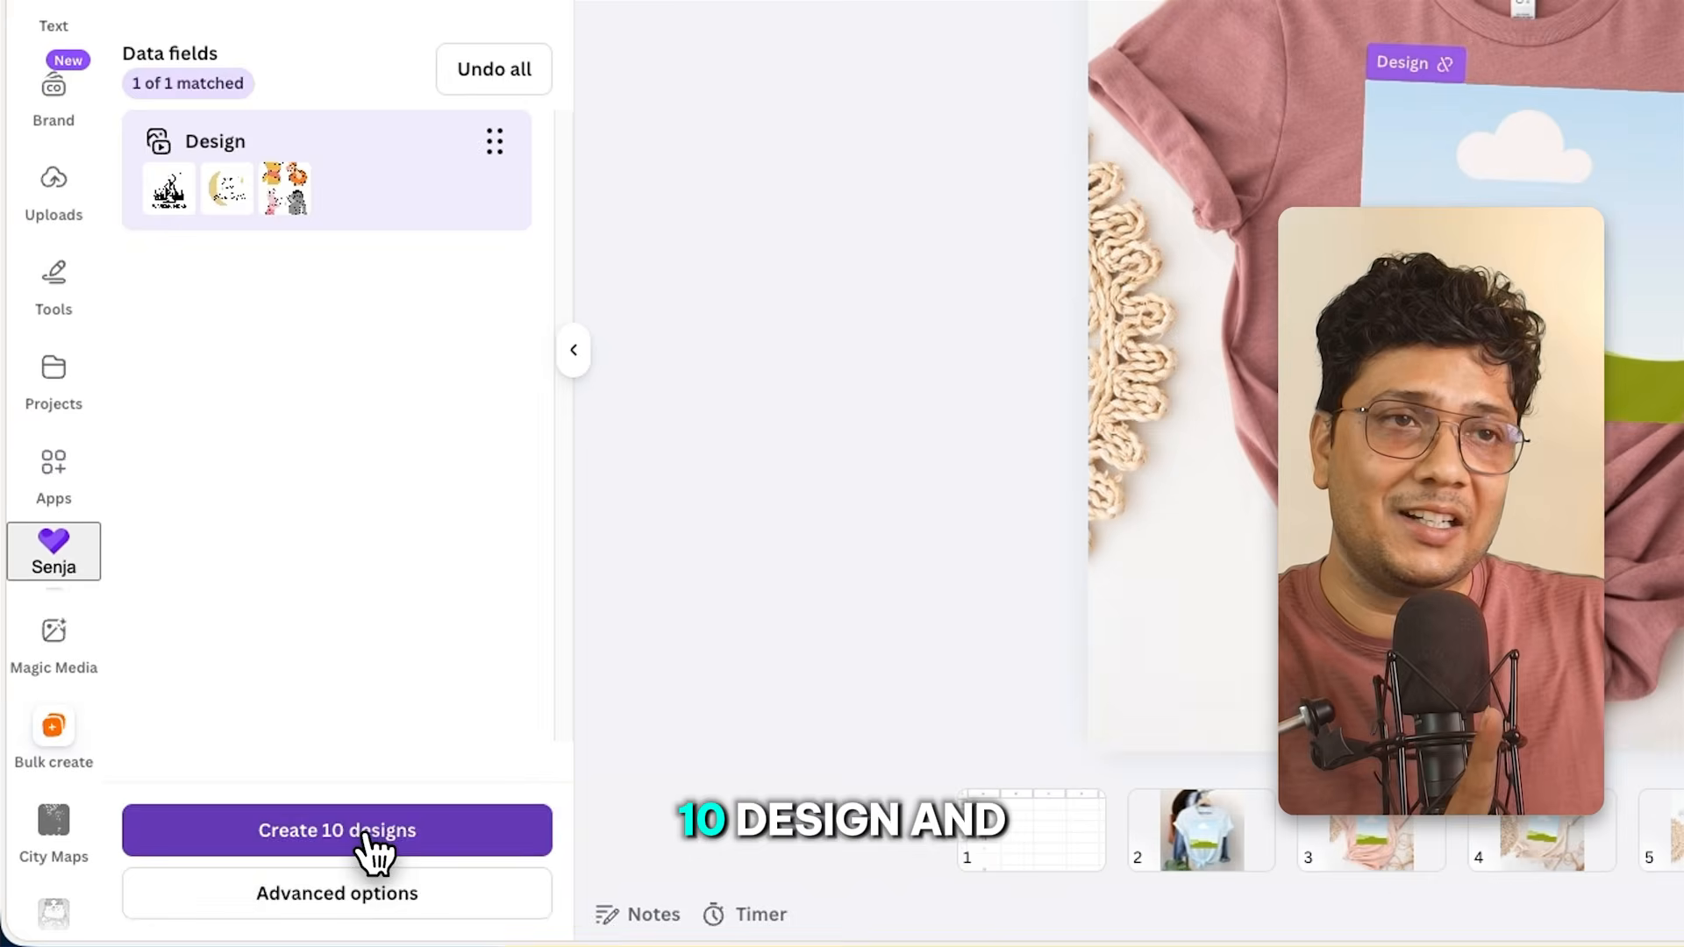
{"action": "left_click", "coordinate": [365, 835]}
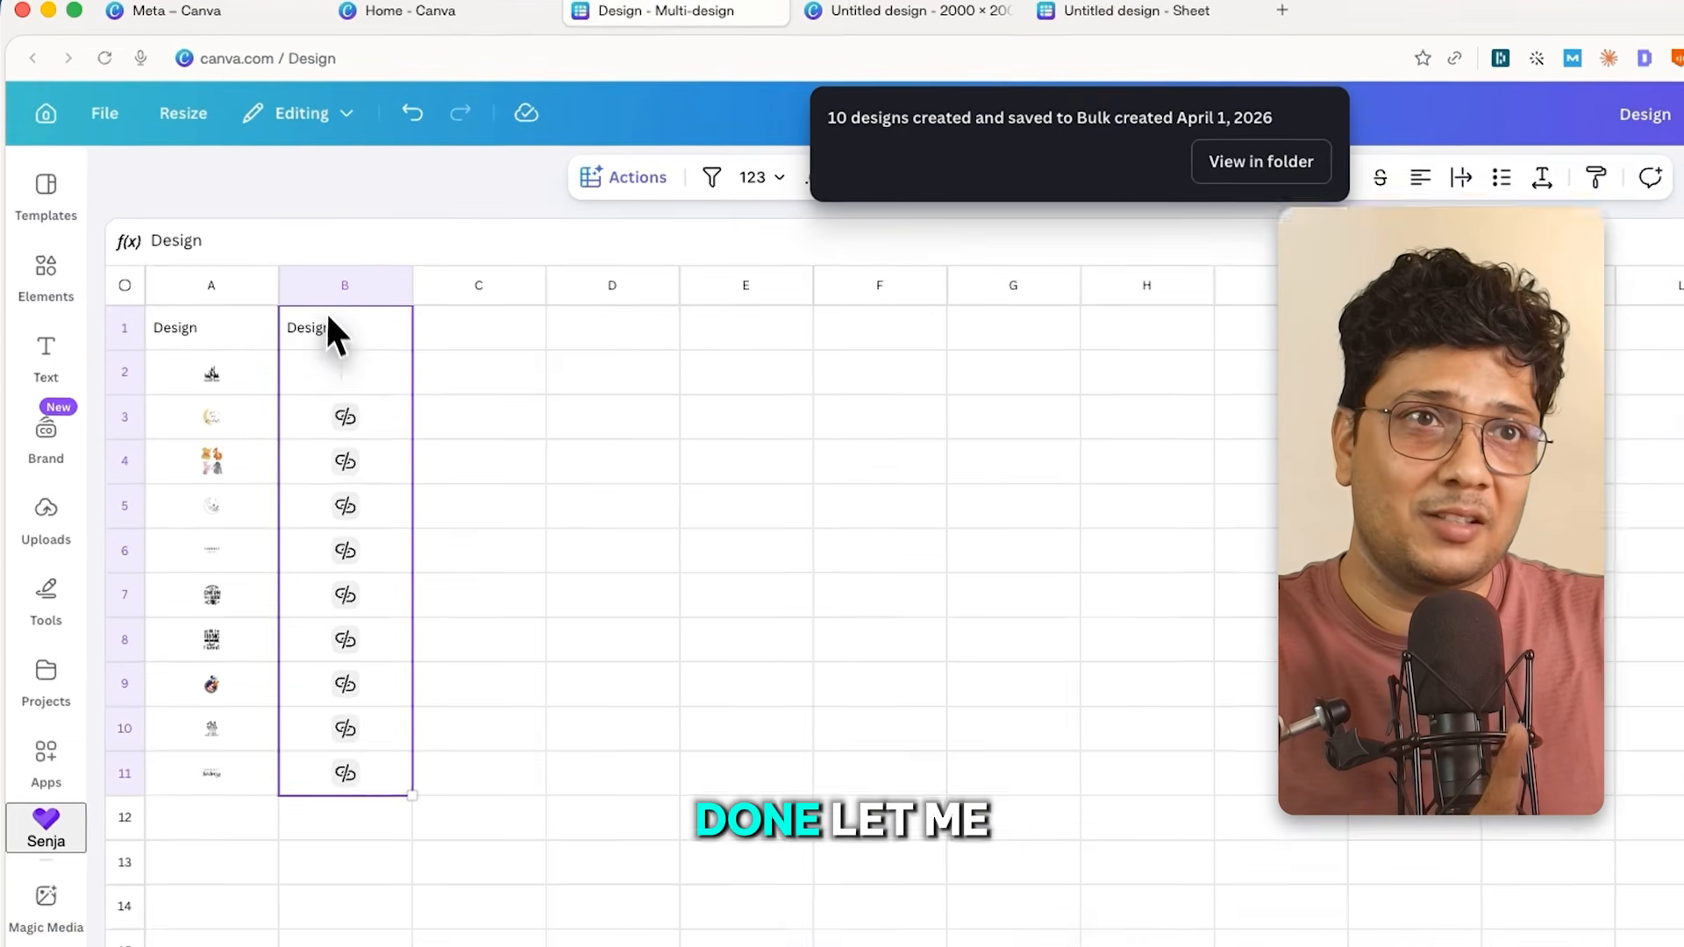
Open the first bulk-created design linked in cell B2 and look through its five mockup pages.
{"action": "left_click", "coordinate": [265, 331]}
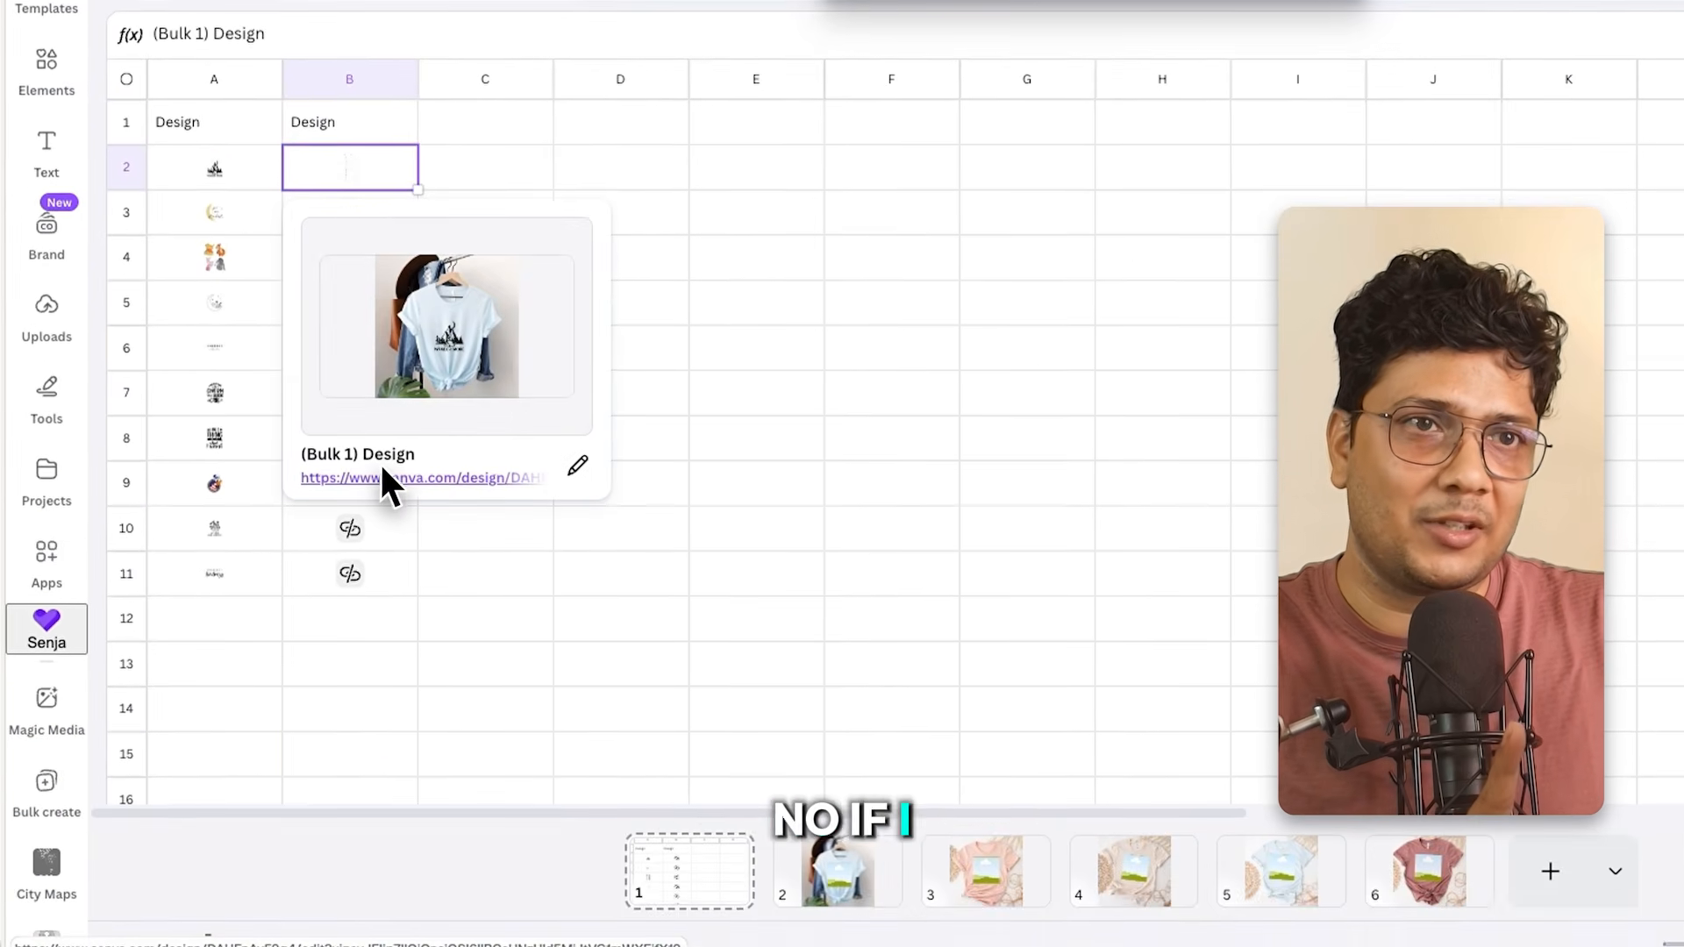
{"action": "left_click", "coordinate": [391, 551]}
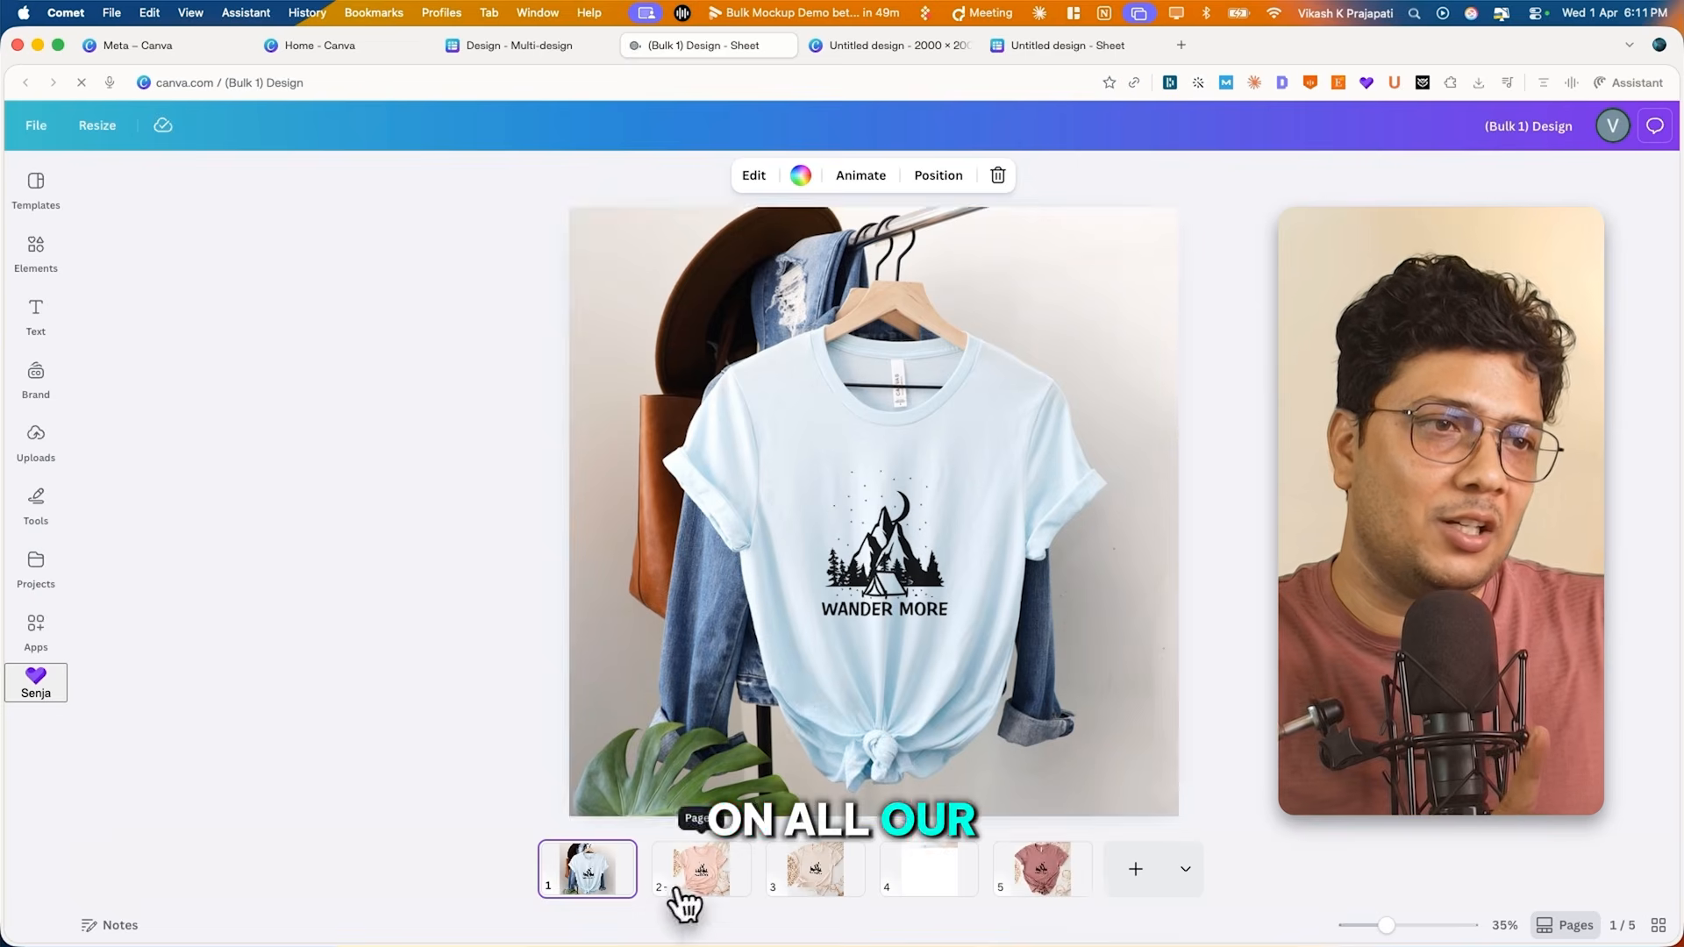
{"action": "left_click", "coordinate": [699, 888]}
{"action": "left_click", "coordinate": [812, 886]}
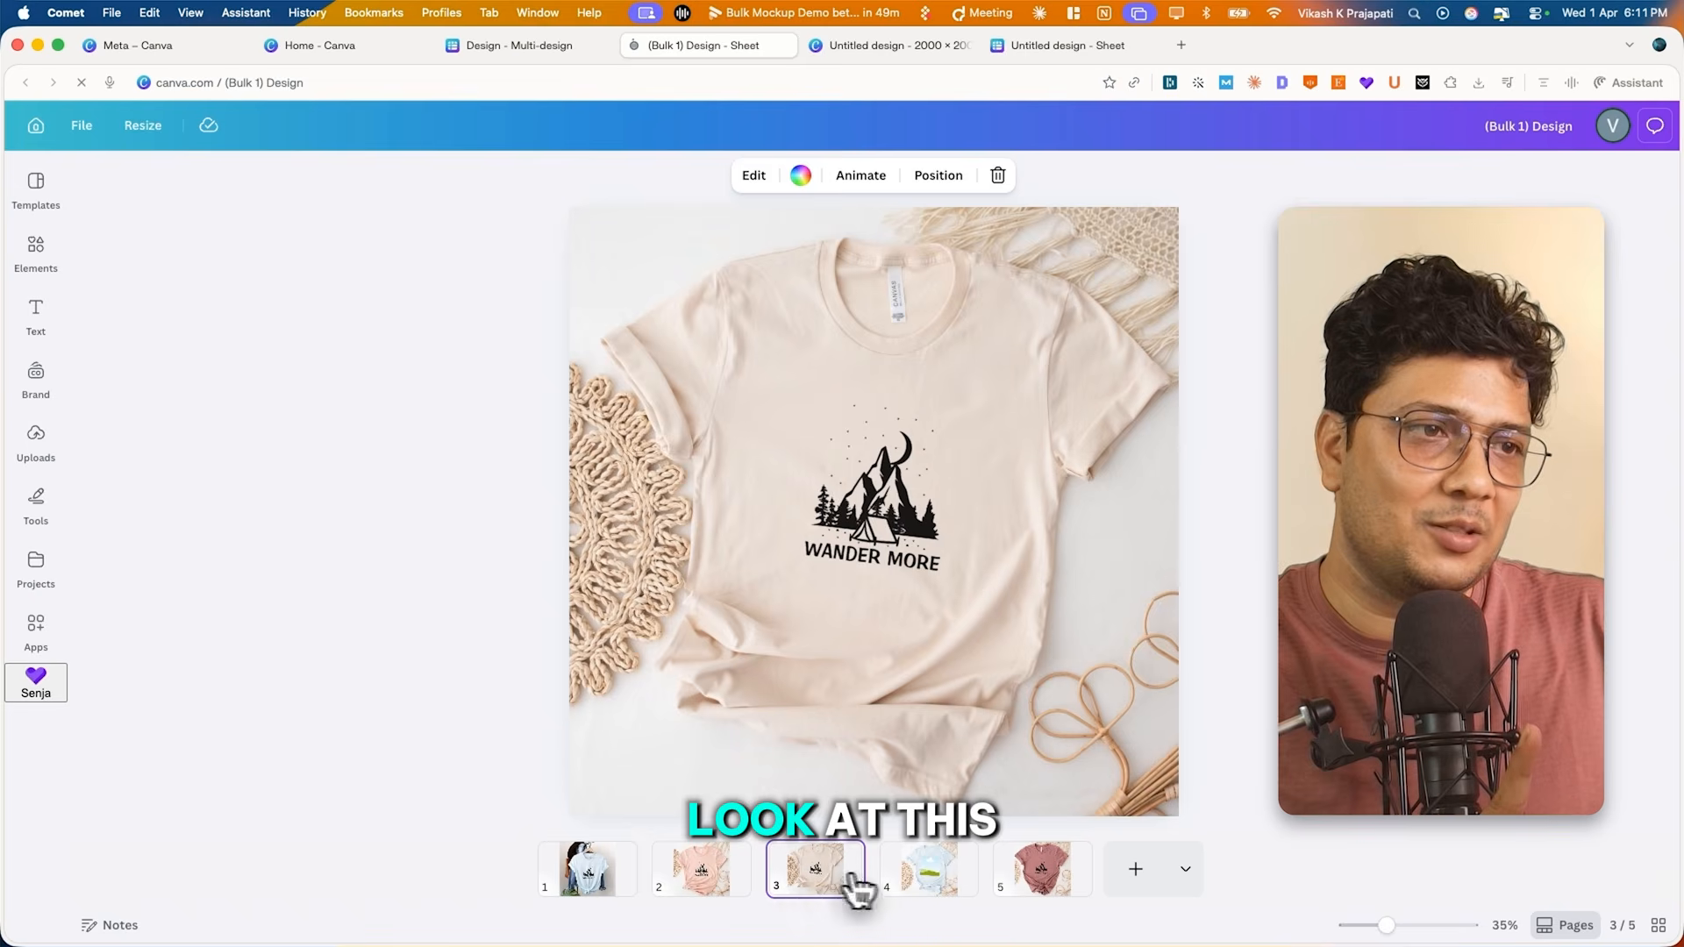
{"action": "left_click", "coordinate": [927, 885]}
{"action": "left_click", "coordinate": [1037, 881]}
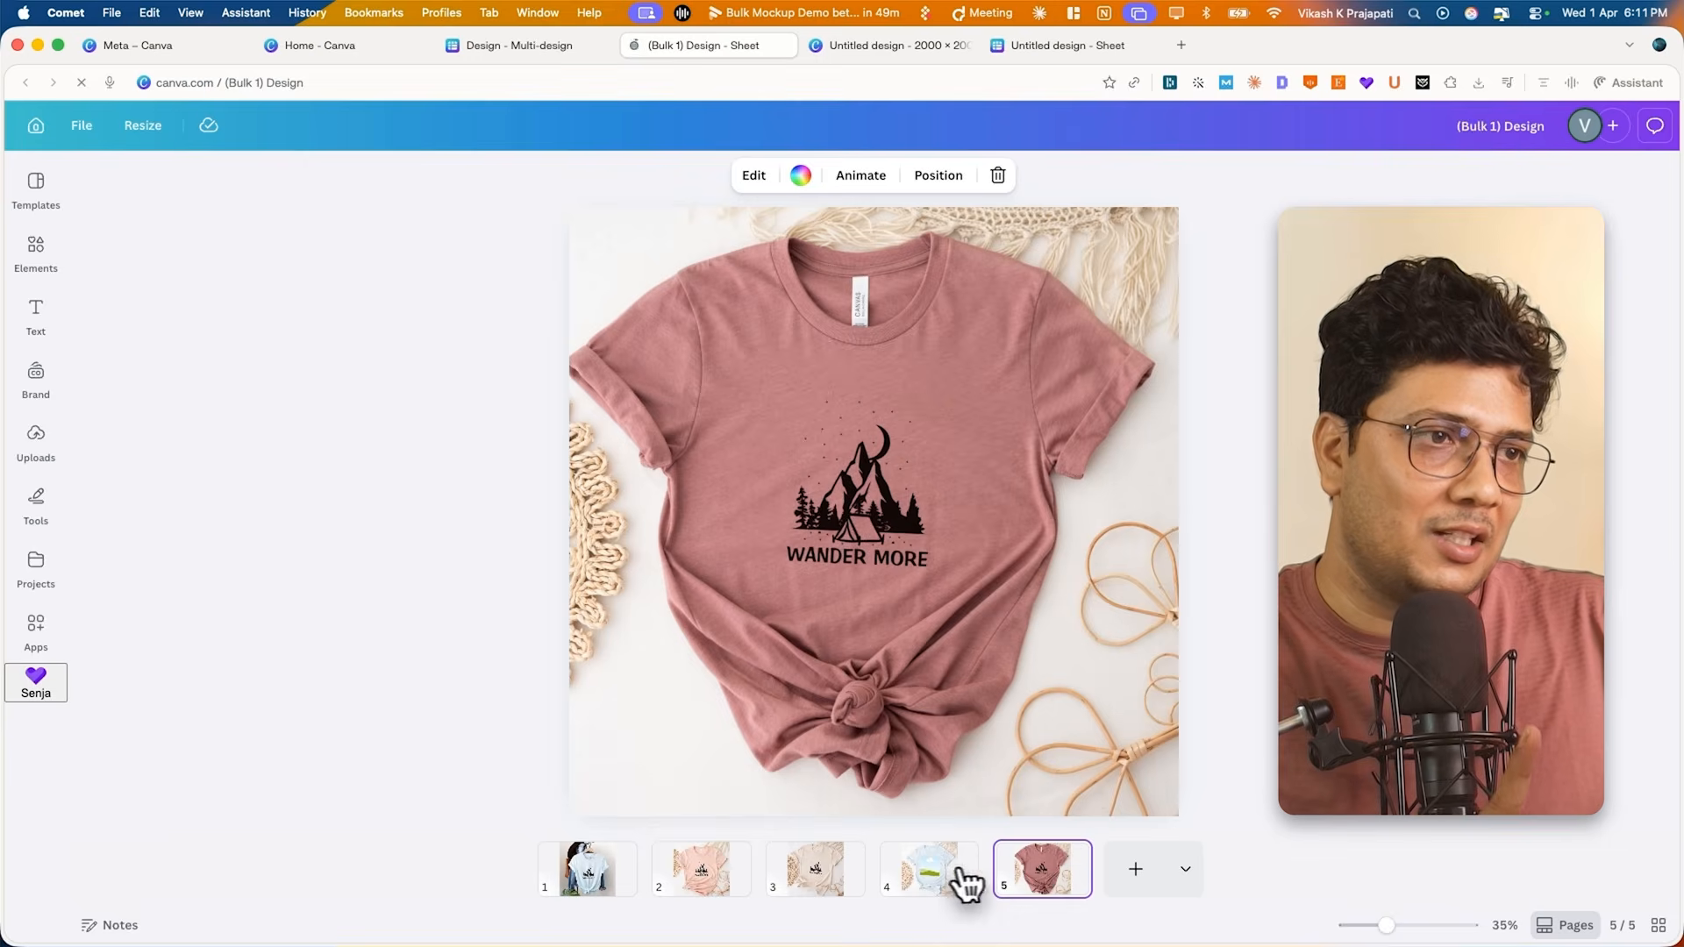
Recheck the blue T-shirt on page 4 and the other mockup pages, and return to the Design sheet.
{"action": "left_click", "coordinate": [930, 877]}
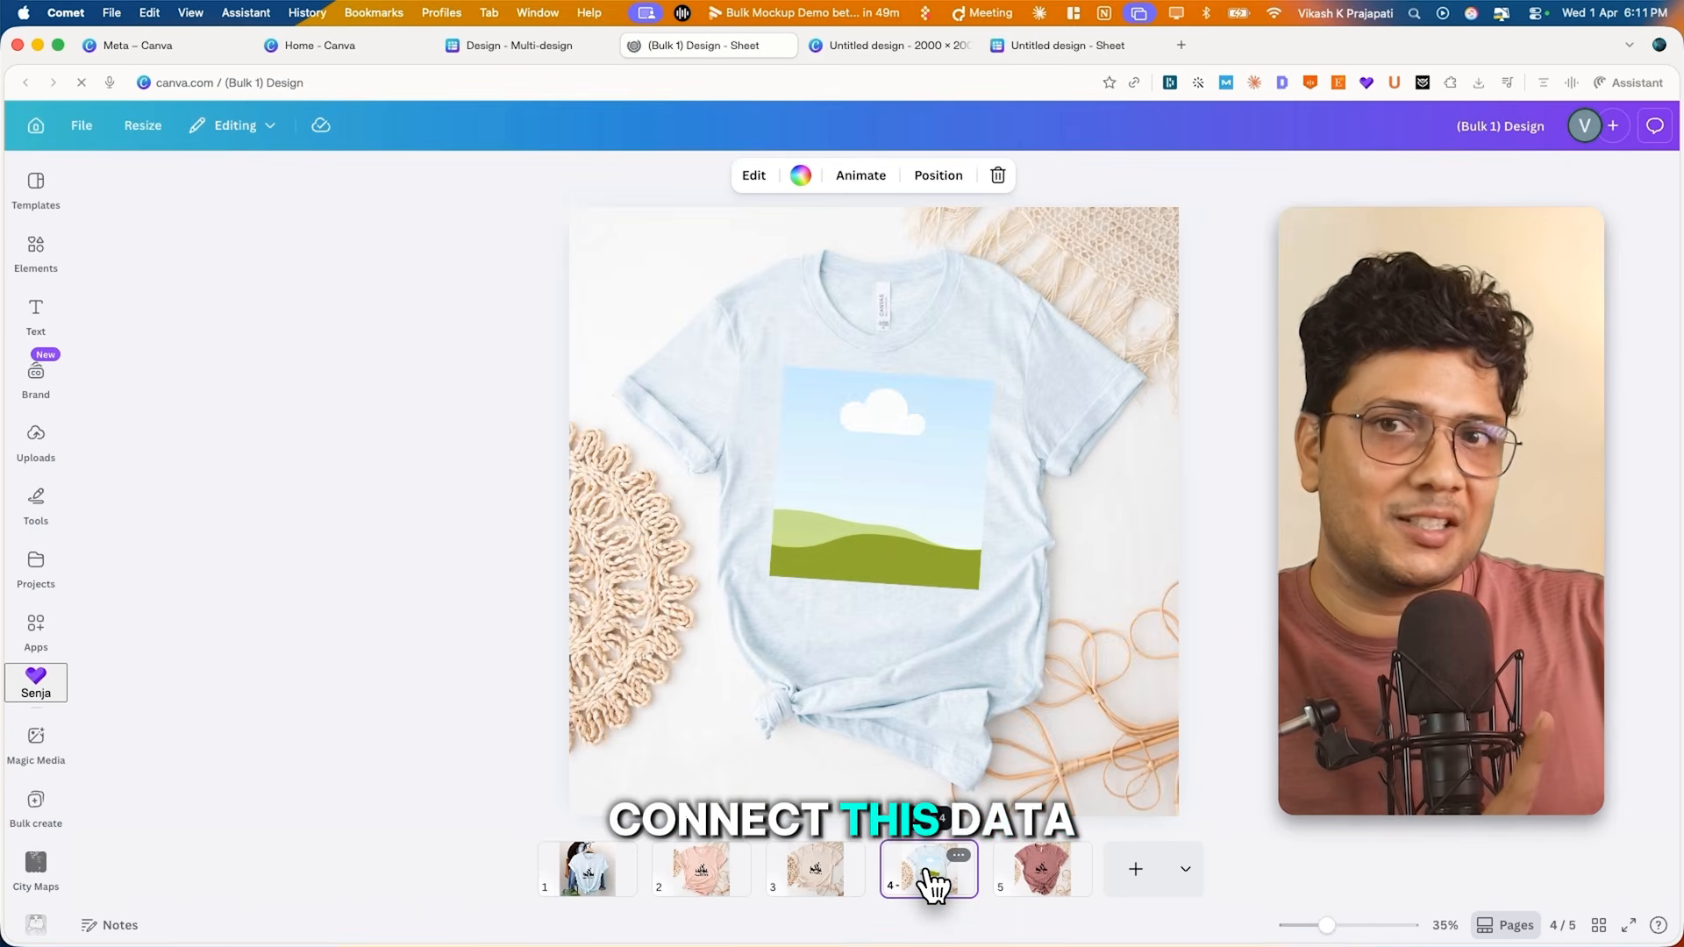
{"action": "right_click", "coordinate": [925, 881]}
{"action": "left_click", "coordinate": [1047, 903]}
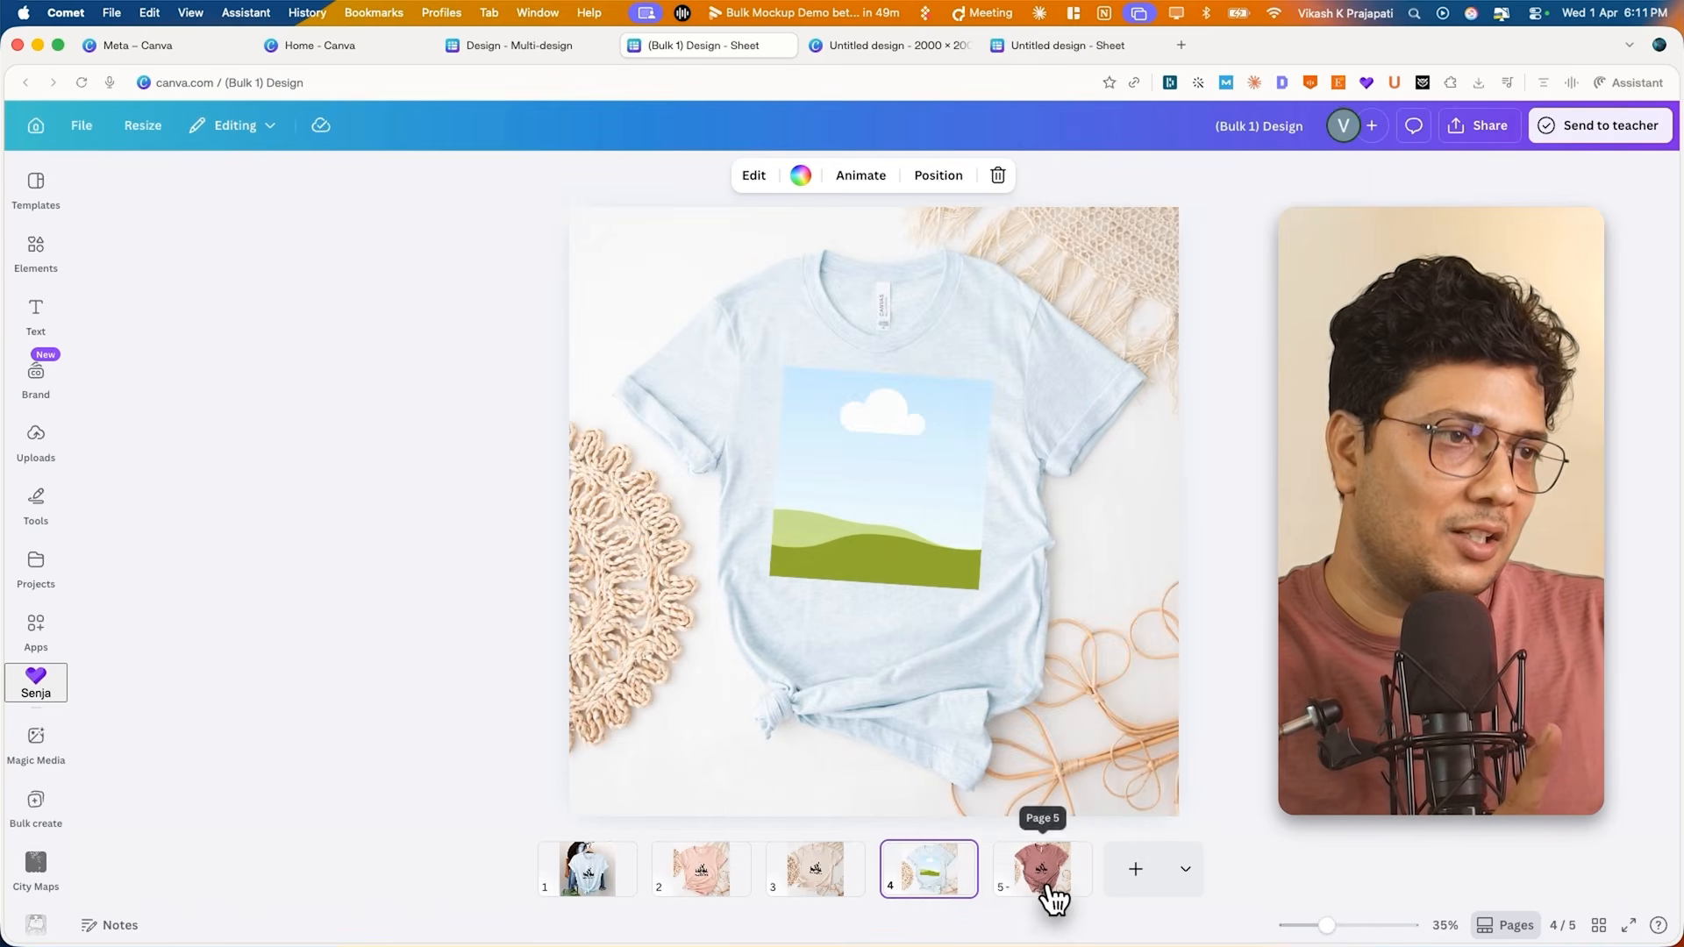
{"action": "left_click", "coordinate": [1048, 887]}
{"action": "left_click", "coordinate": [805, 879]}
{"action": "left_click", "coordinate": [683, 882]}
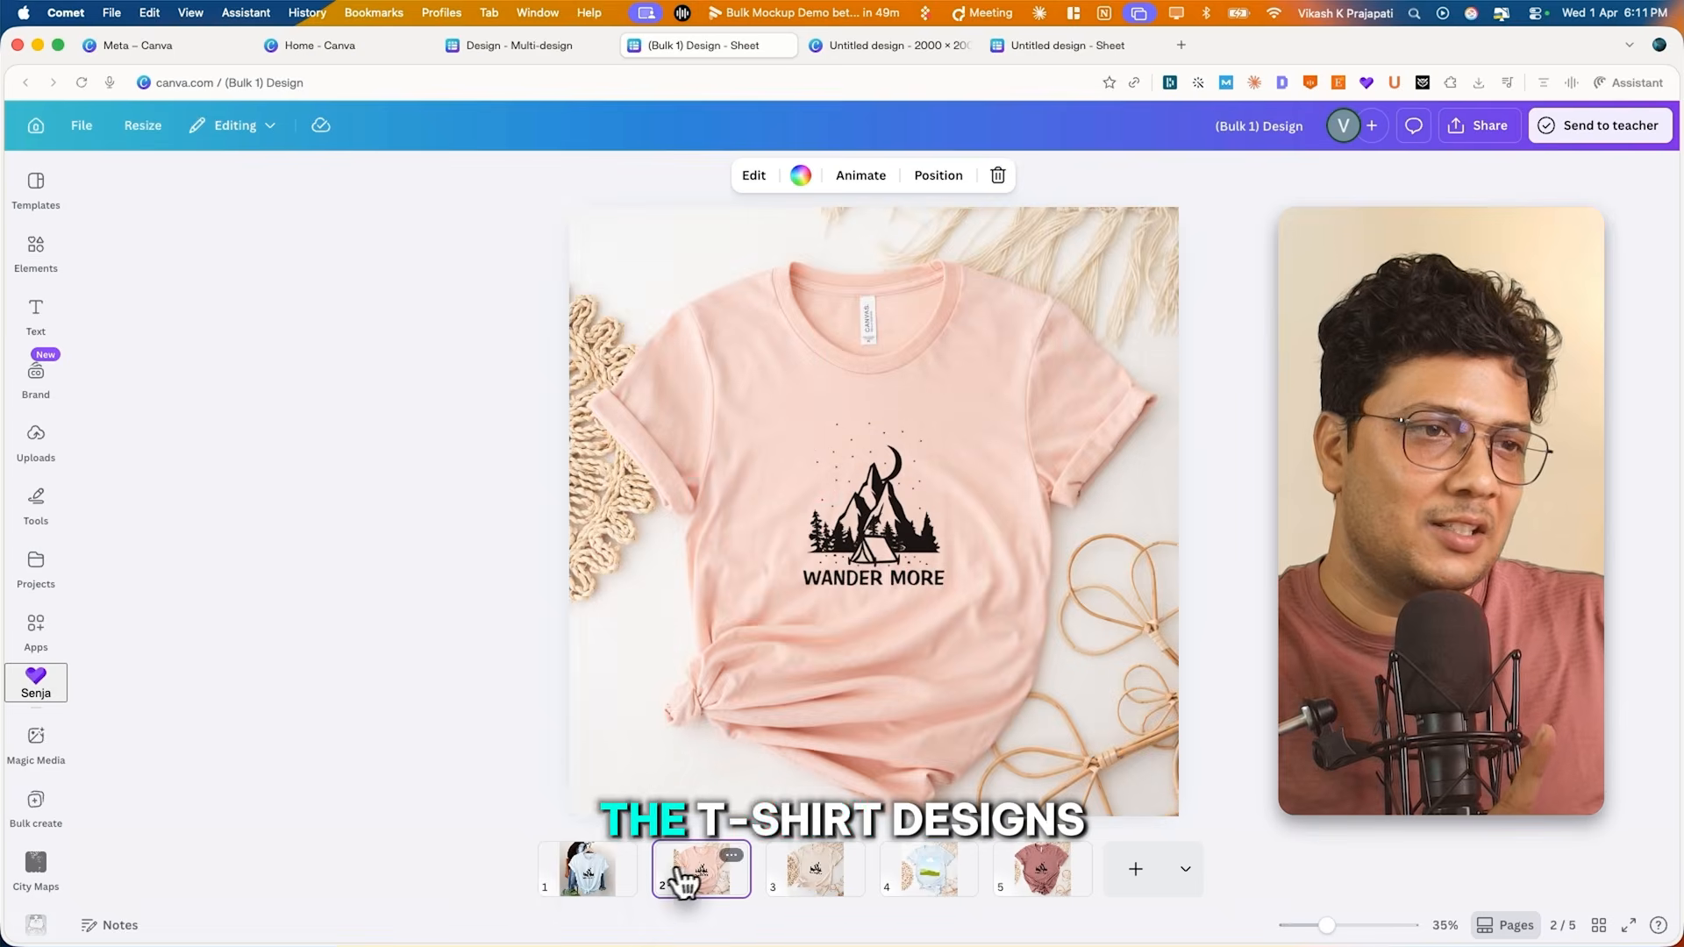
{"action": "left_click", "coordinate": [584, 883]}
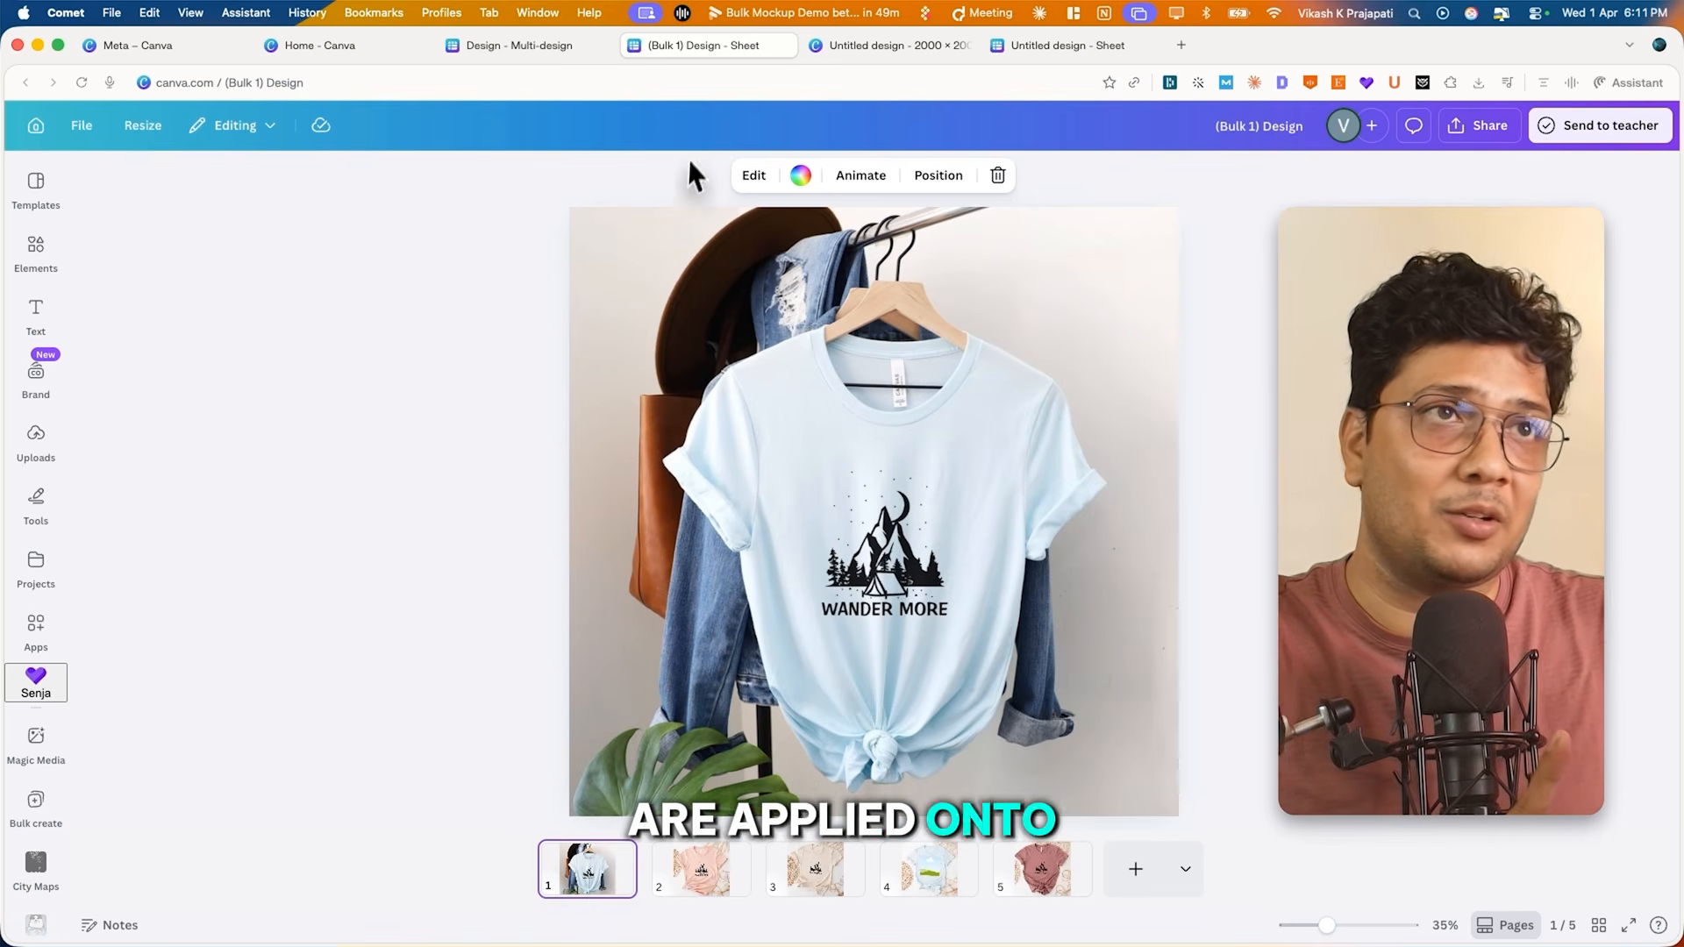
{"action": "left_click", "coordinate": [530, 49]}
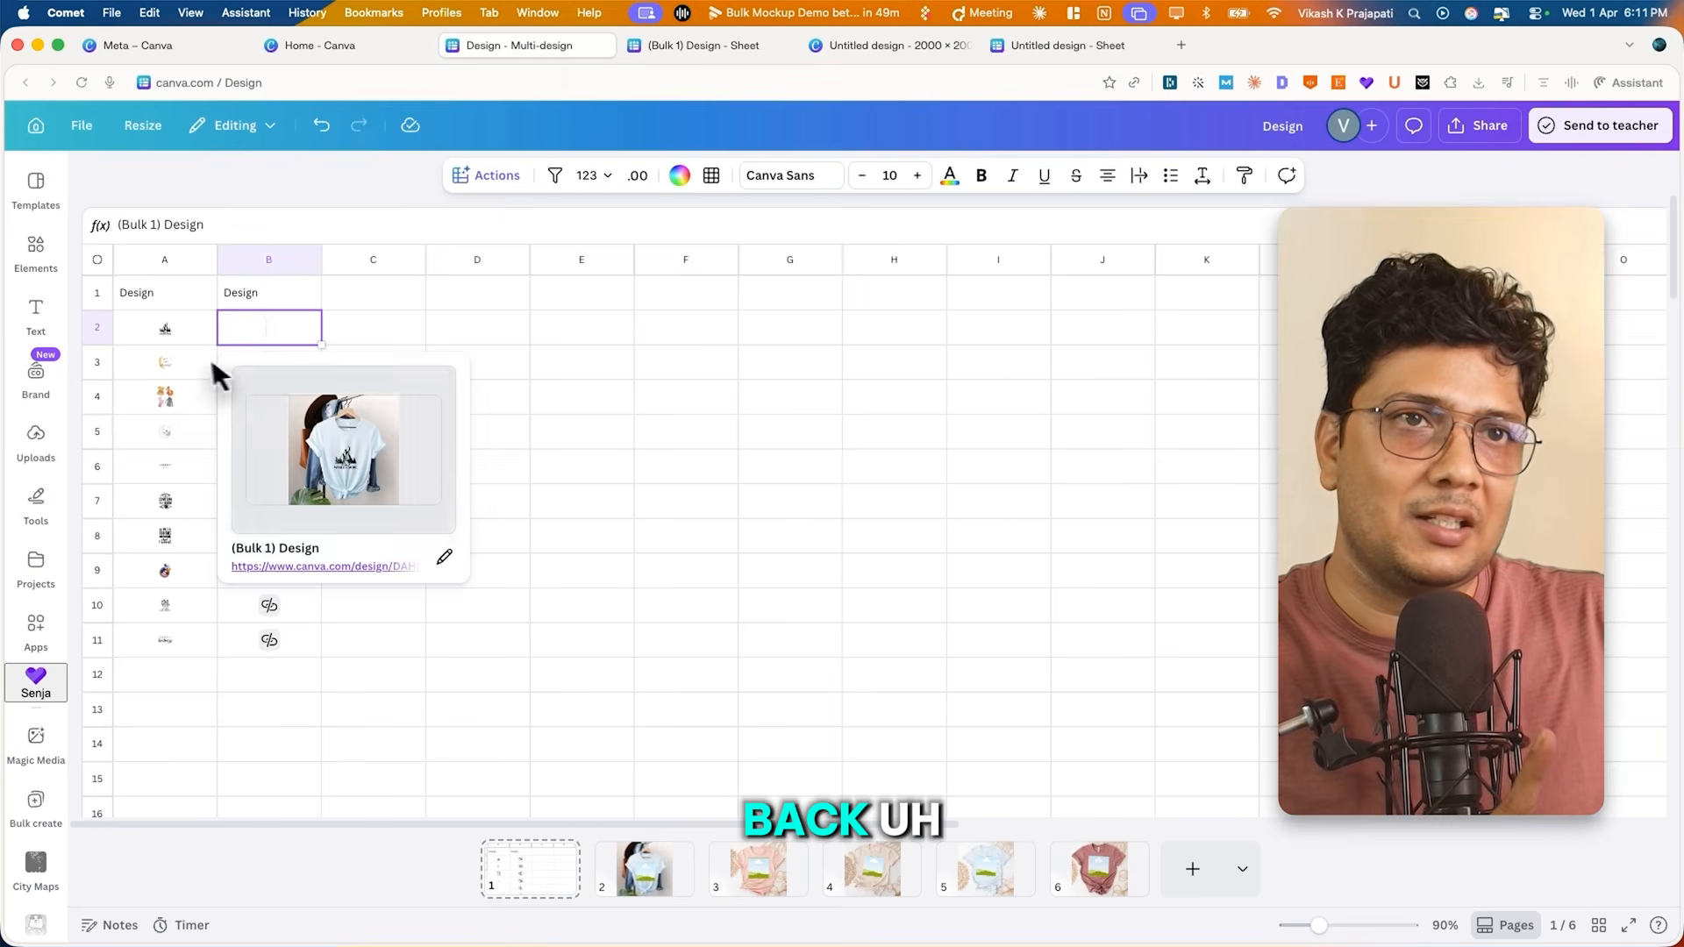
Open the second bulk-created design linked in cell B3 and look through its five mockup pages.
{"action": "left_click", "coordinate": [166, 365]}
{"action": "left_click", "coordinate": [267, 364]}
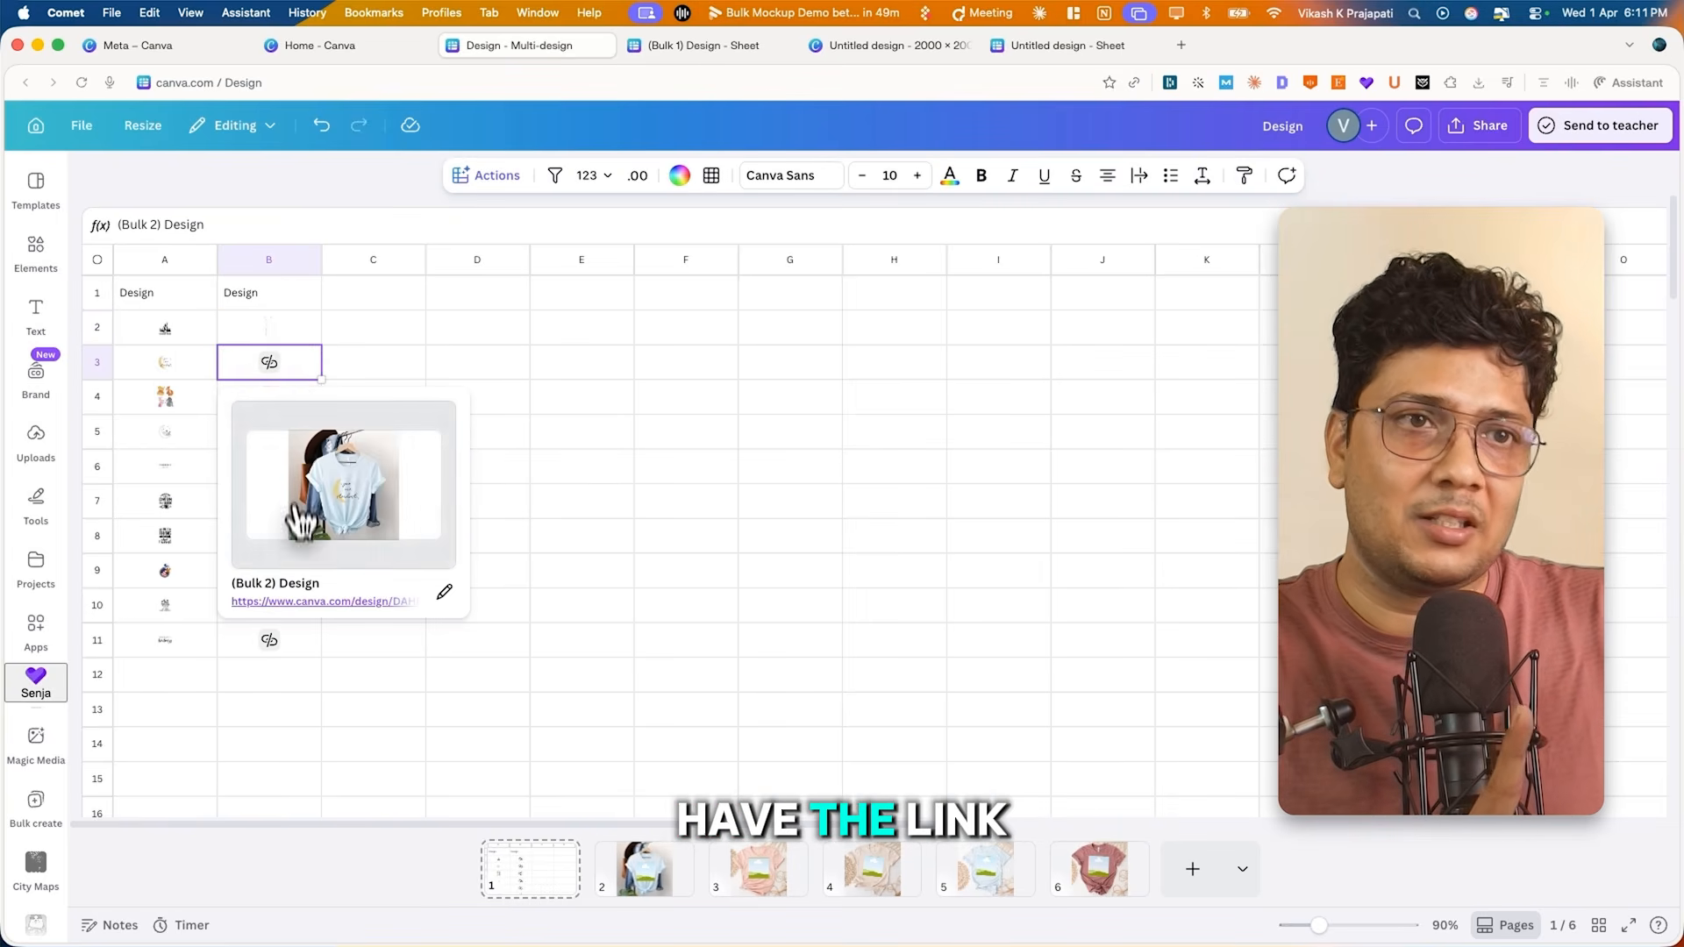
{"action": "left_click", "coordinate": [293, 603]}
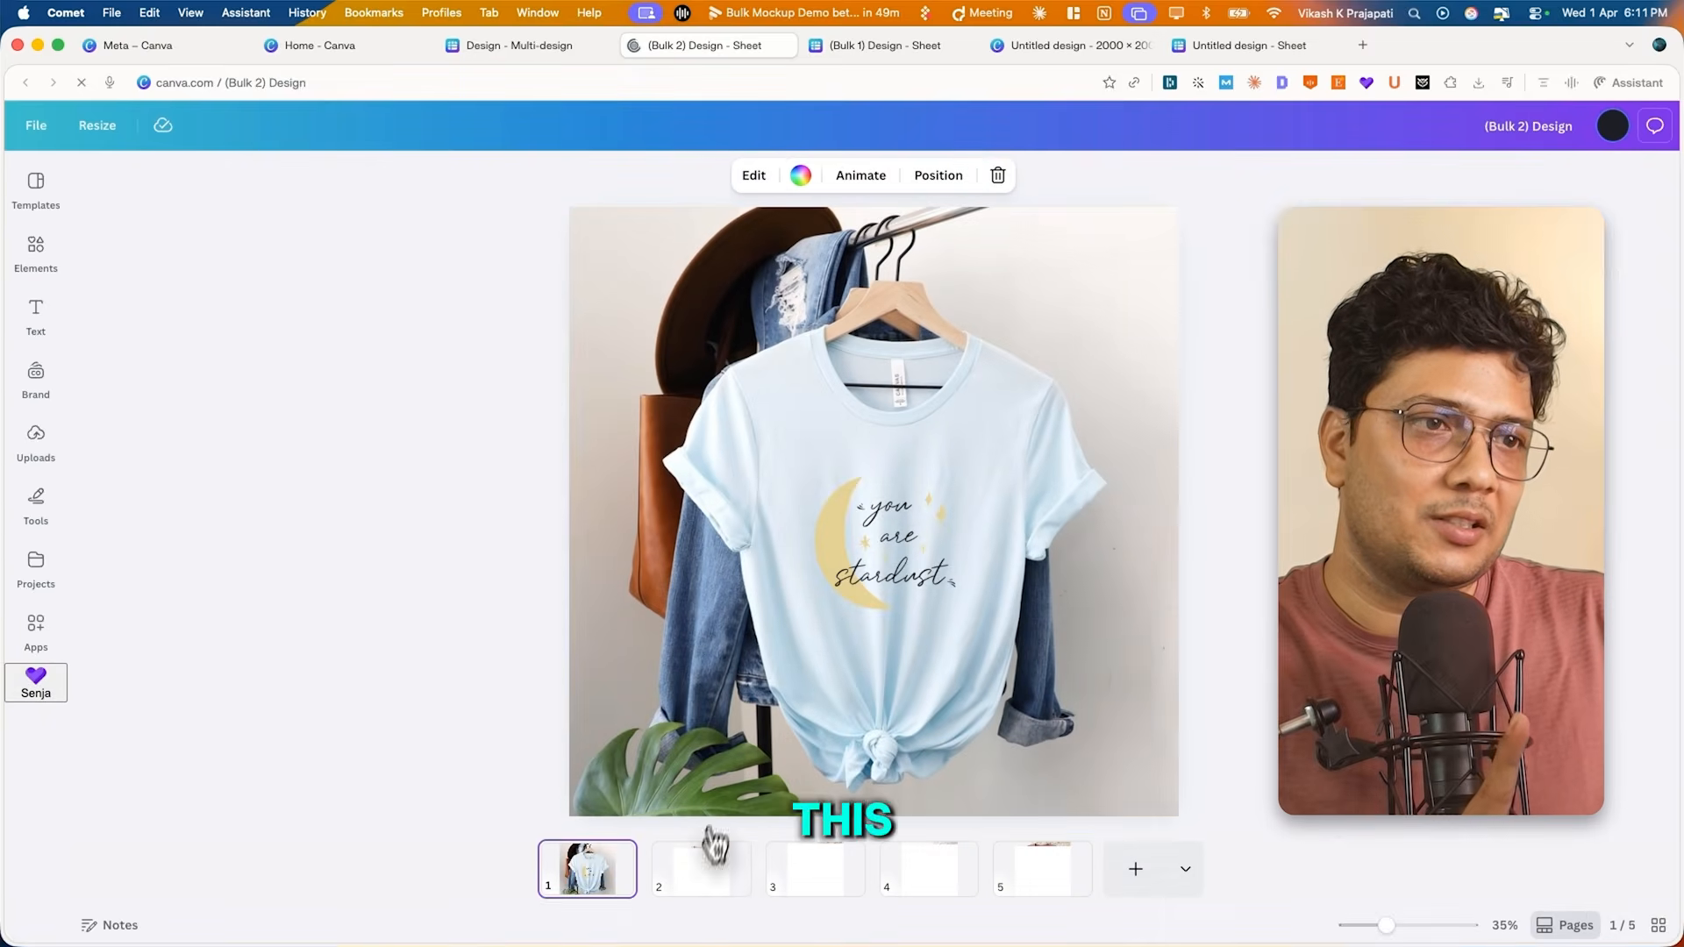
{"action": "left_click", "coordinate": [697, 887]}
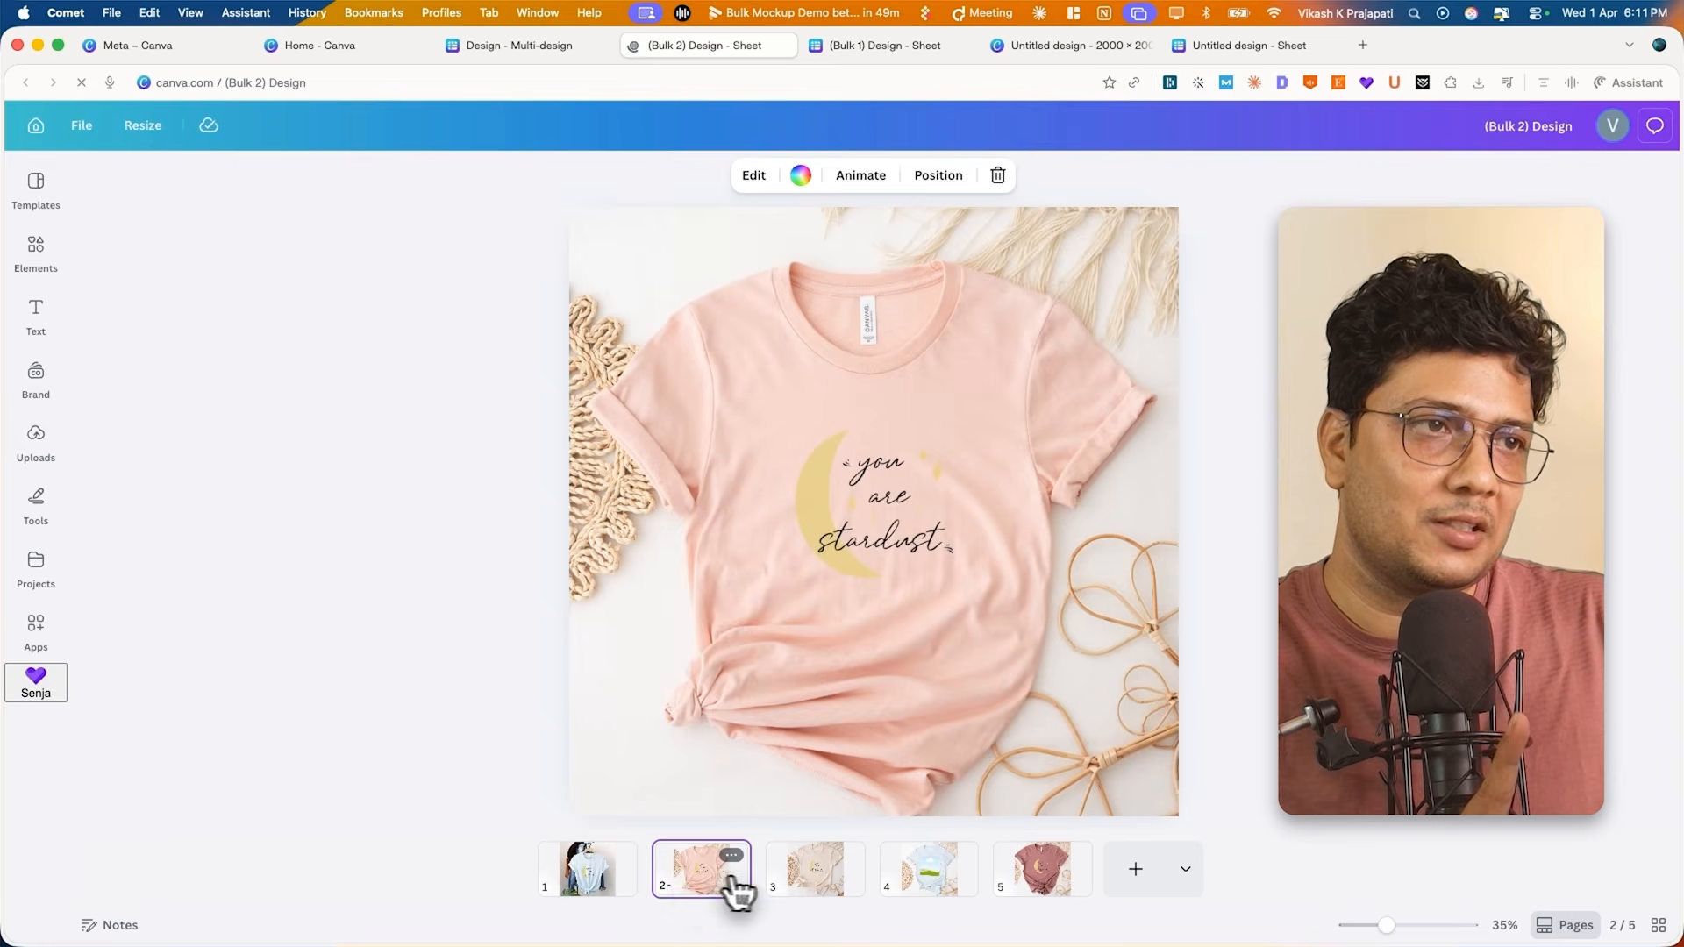
{"action": "left_click", "coordinate": [800, 886]}
{"action": "left_click", "coordinate": [928, 881]}
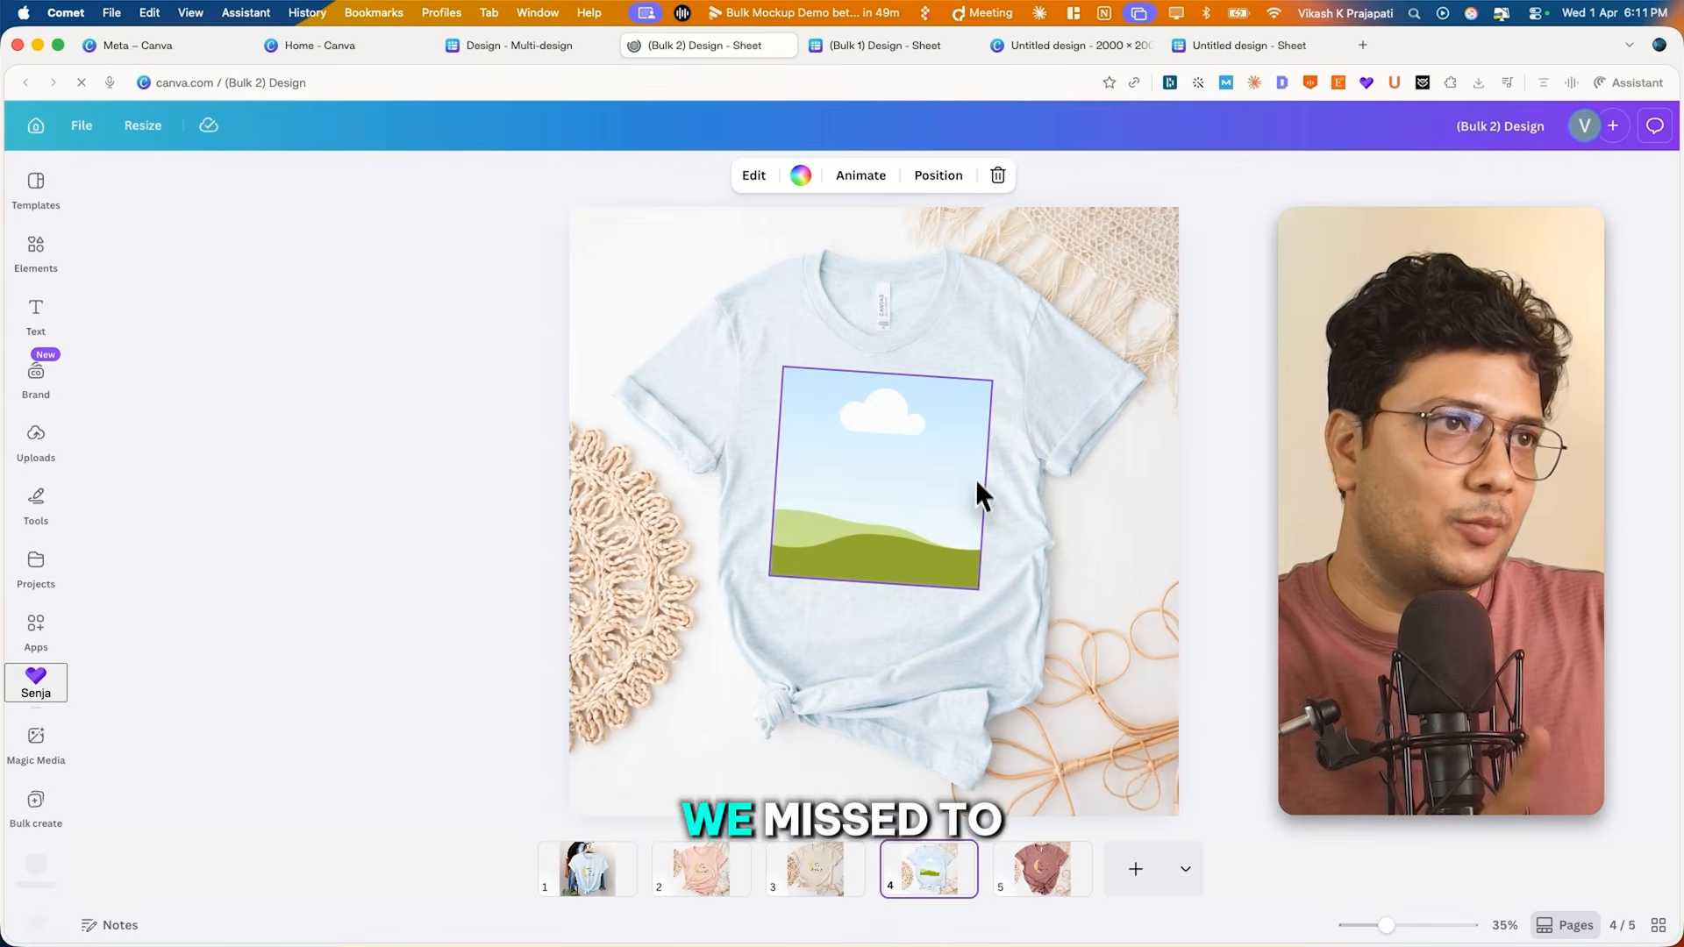
{"action": "left_click", "coordinate": [1035, 872]}
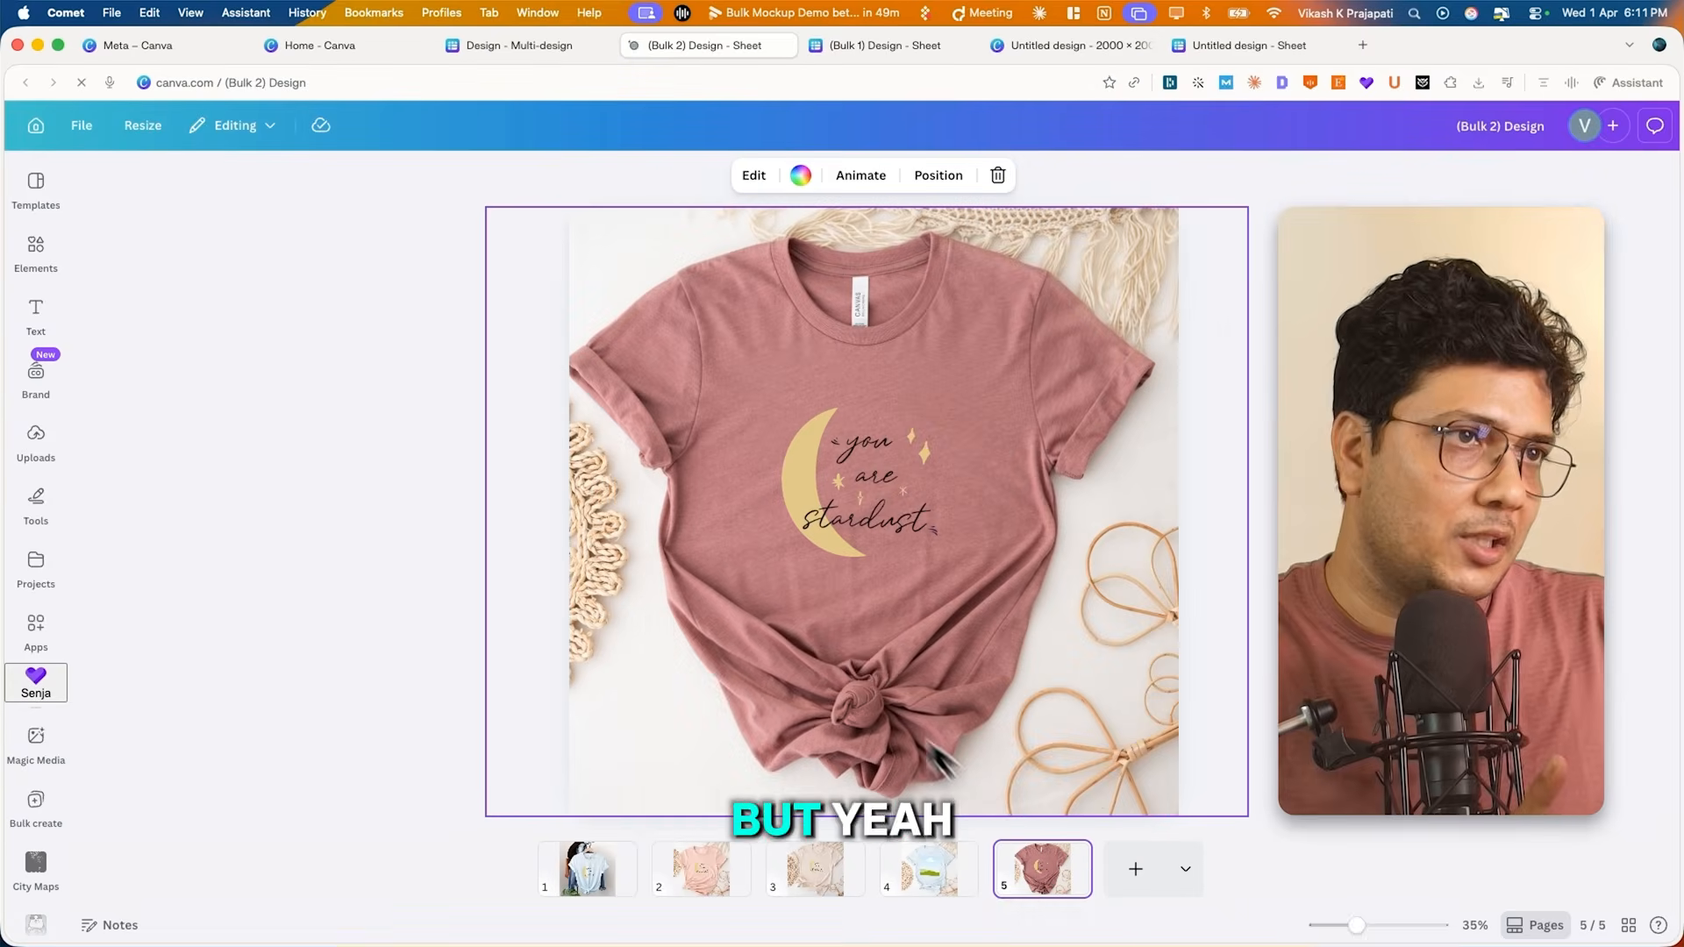
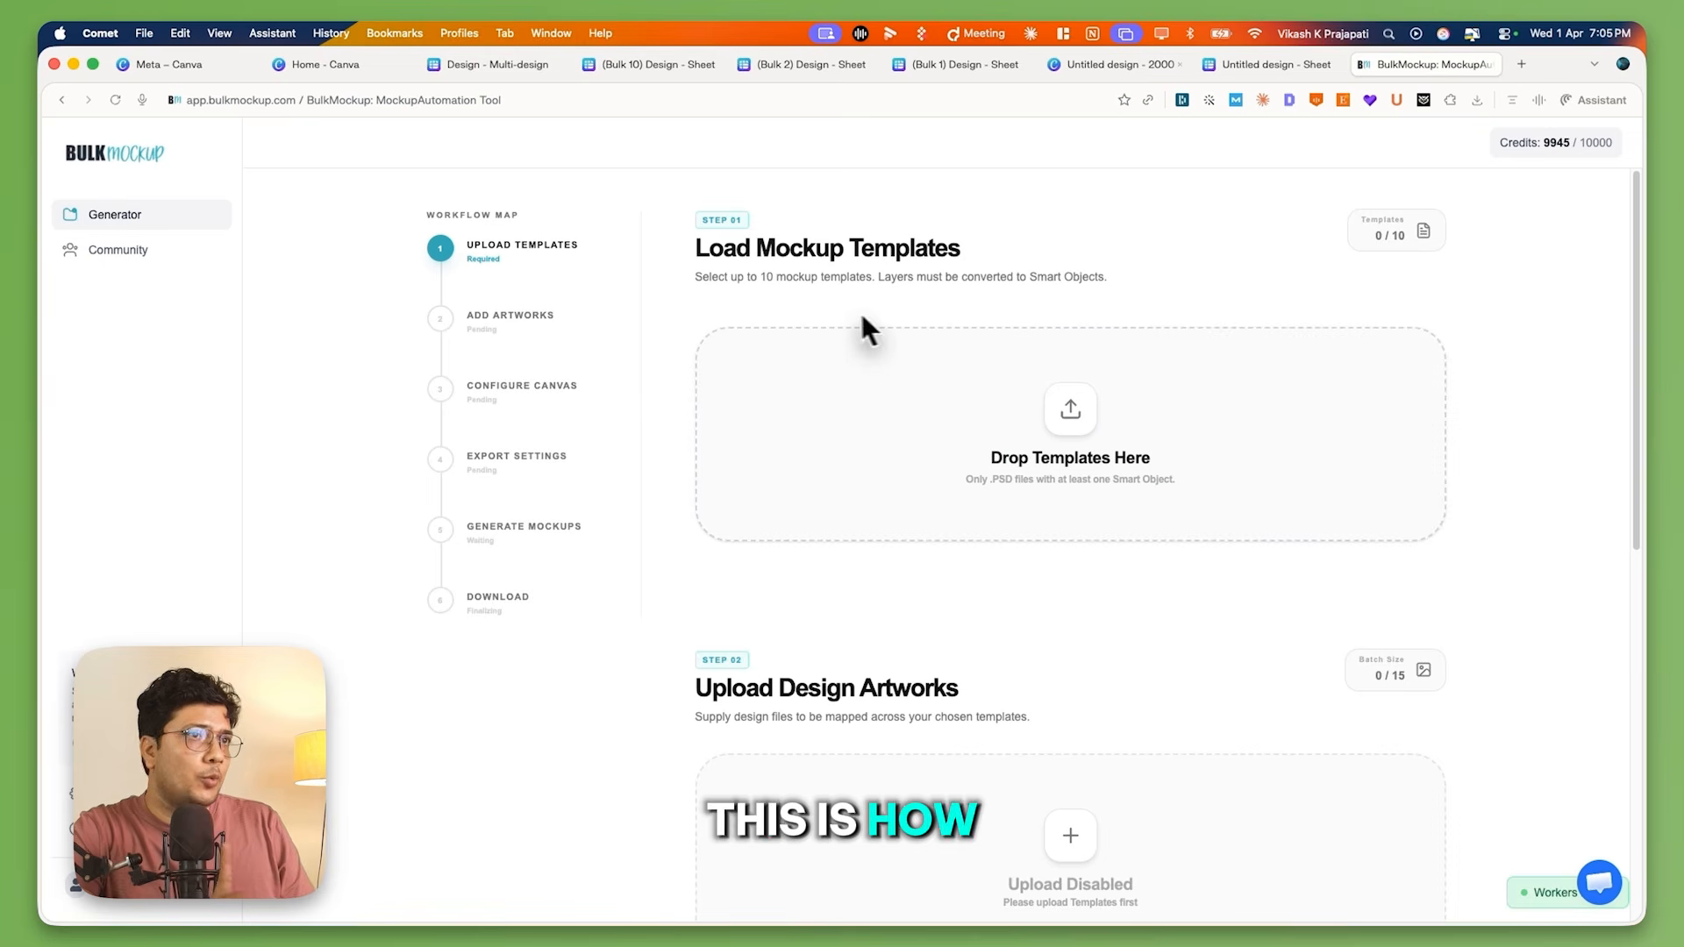
Switch to BulkMockup and load the five T-shirt PSD files from the untitled folder as mockup templates.
{"action": "mouse_move", "coordinate": [1639, 247]}
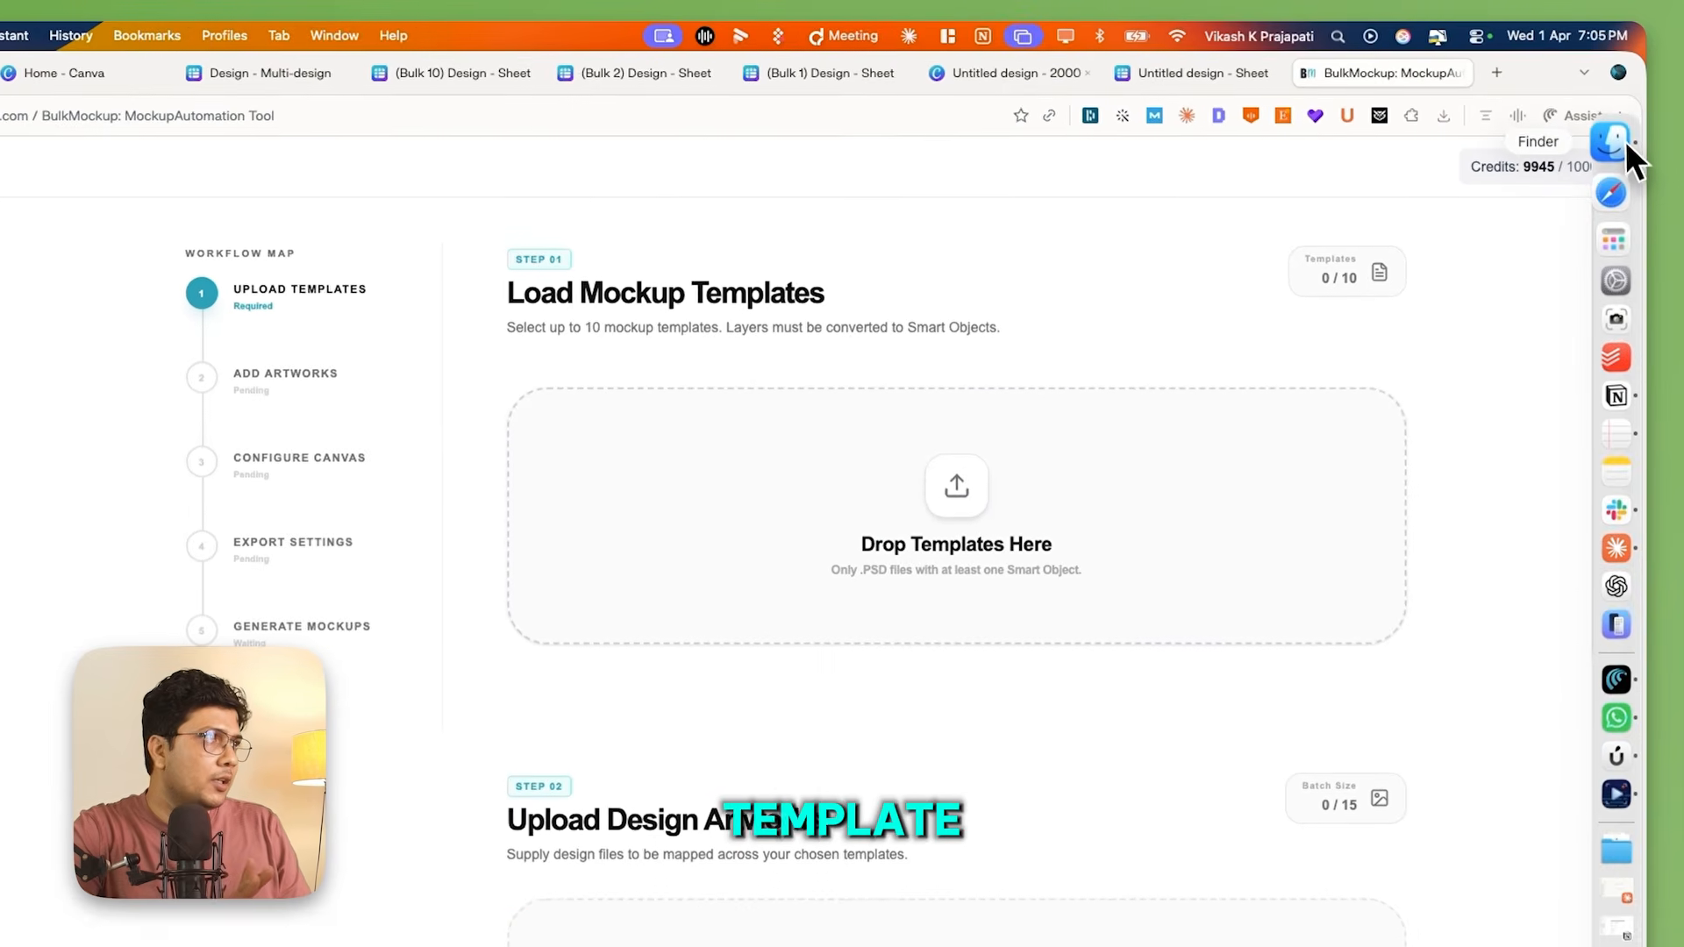
{"action": "left_click", "coordinate": [1626, 121]}
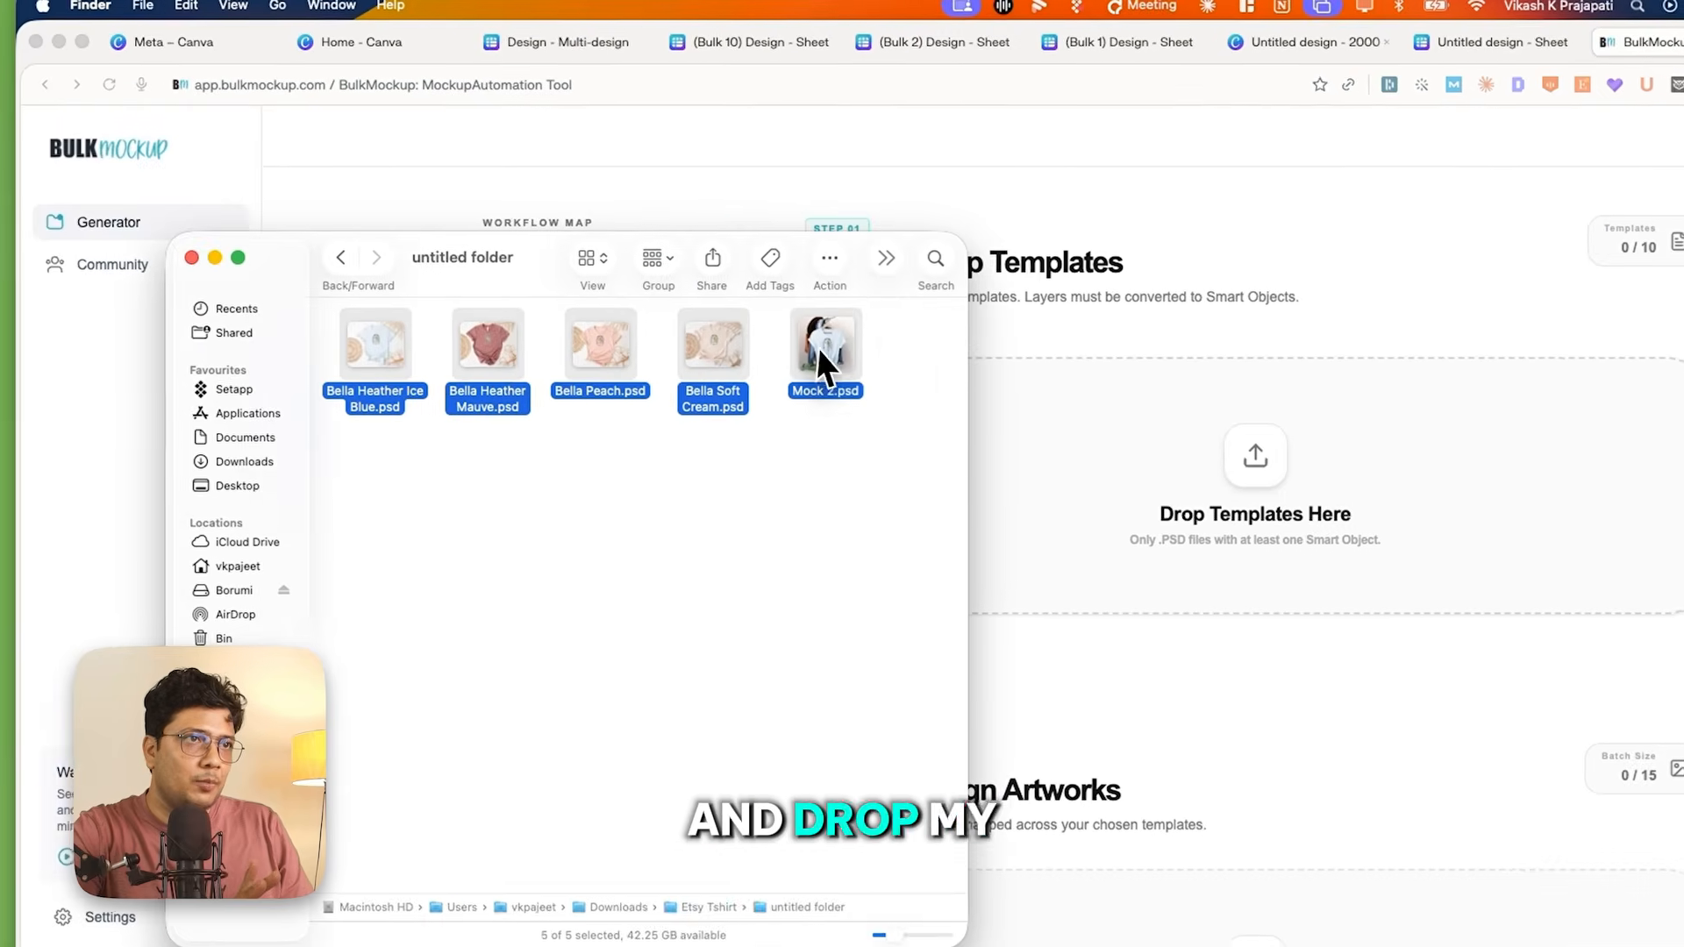
{"action": "left_click_drag", "start_coordinate": [512, 397], "coordinate": [1021, 513]}
{"action": "left_click_drag", "start_coordinate": [1328, 479], "coordinate": [1327, 483]}
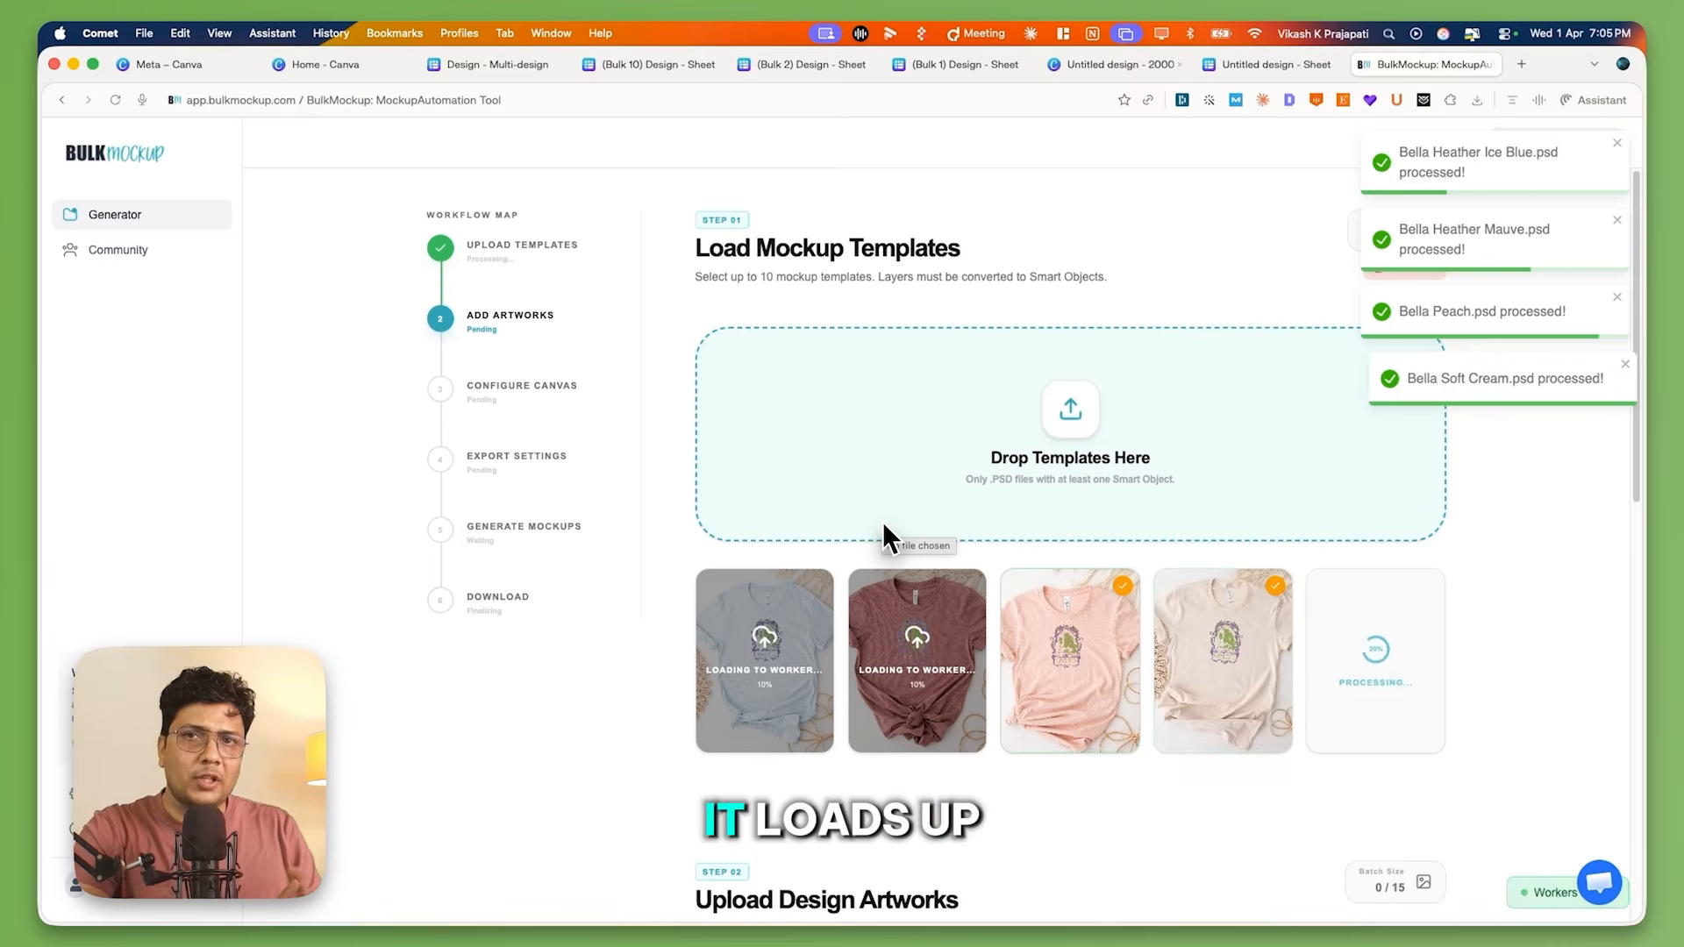
Upload all ten PNG files from the Design Files folder as the design artworks.
{"action": "scroll", "coordinate": [882, 521], "scroll_direction": "down", "scroll_amount": 5}
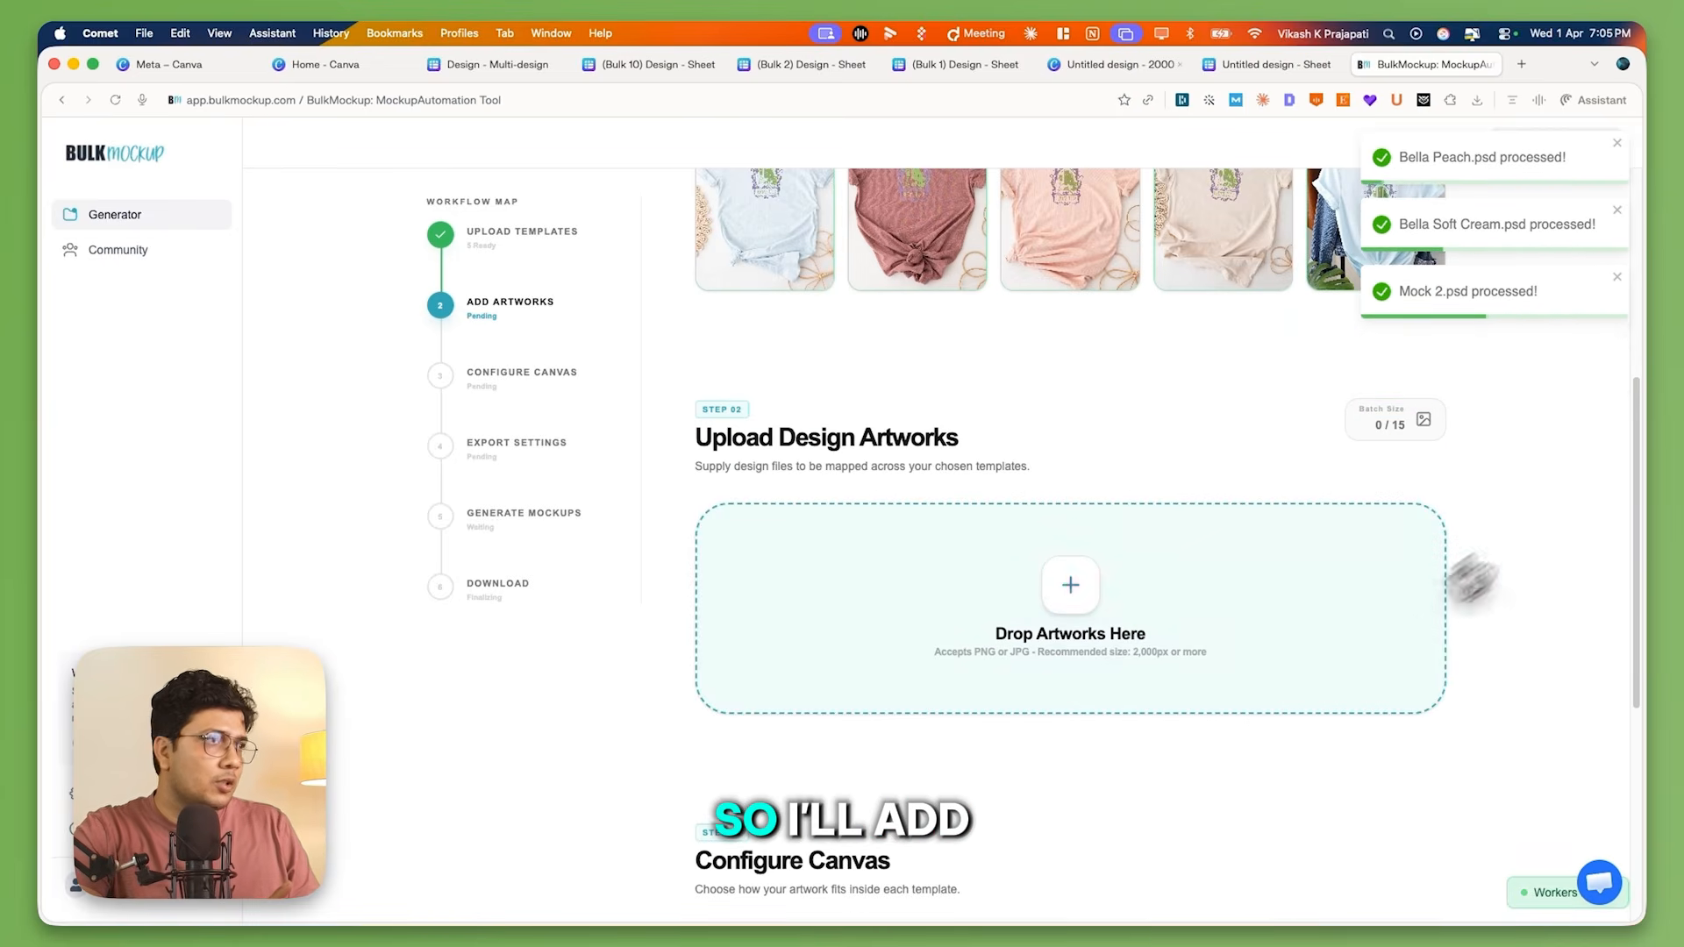
{"action": "mouse_move", "coordinate": [1631, 176]}
{"action": "left_click", "coordinate": [1621, 123]}
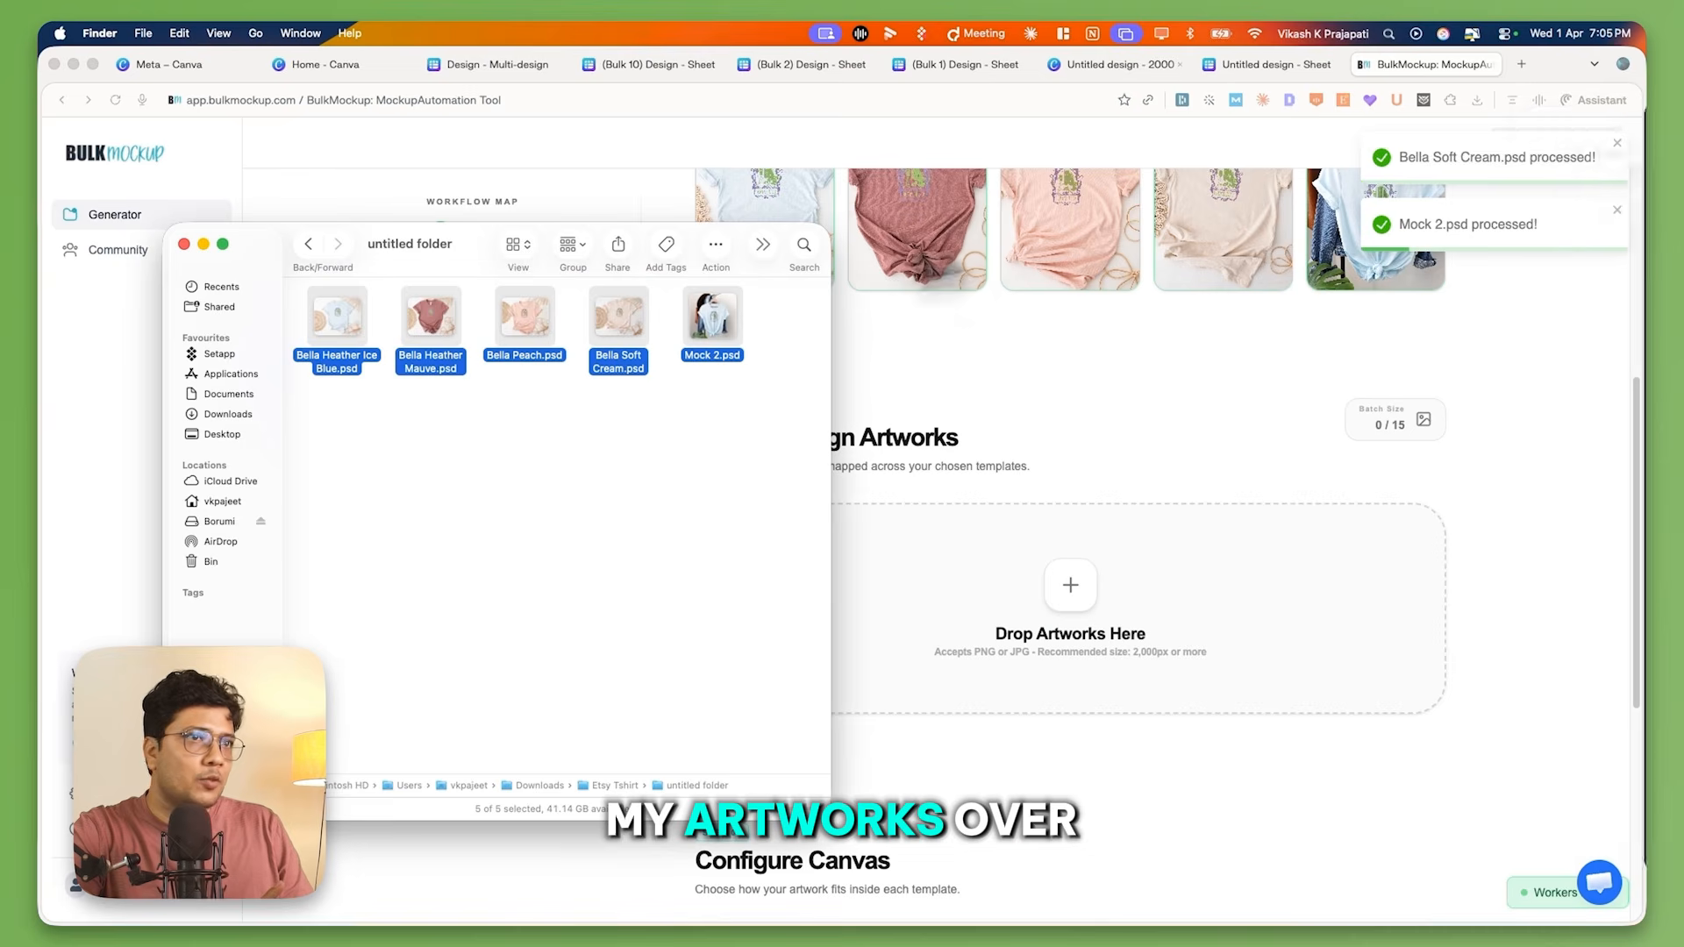
{"action": "left_click", "coordinate": [309, 245]}
{"action": "key", "text": "super+a"}
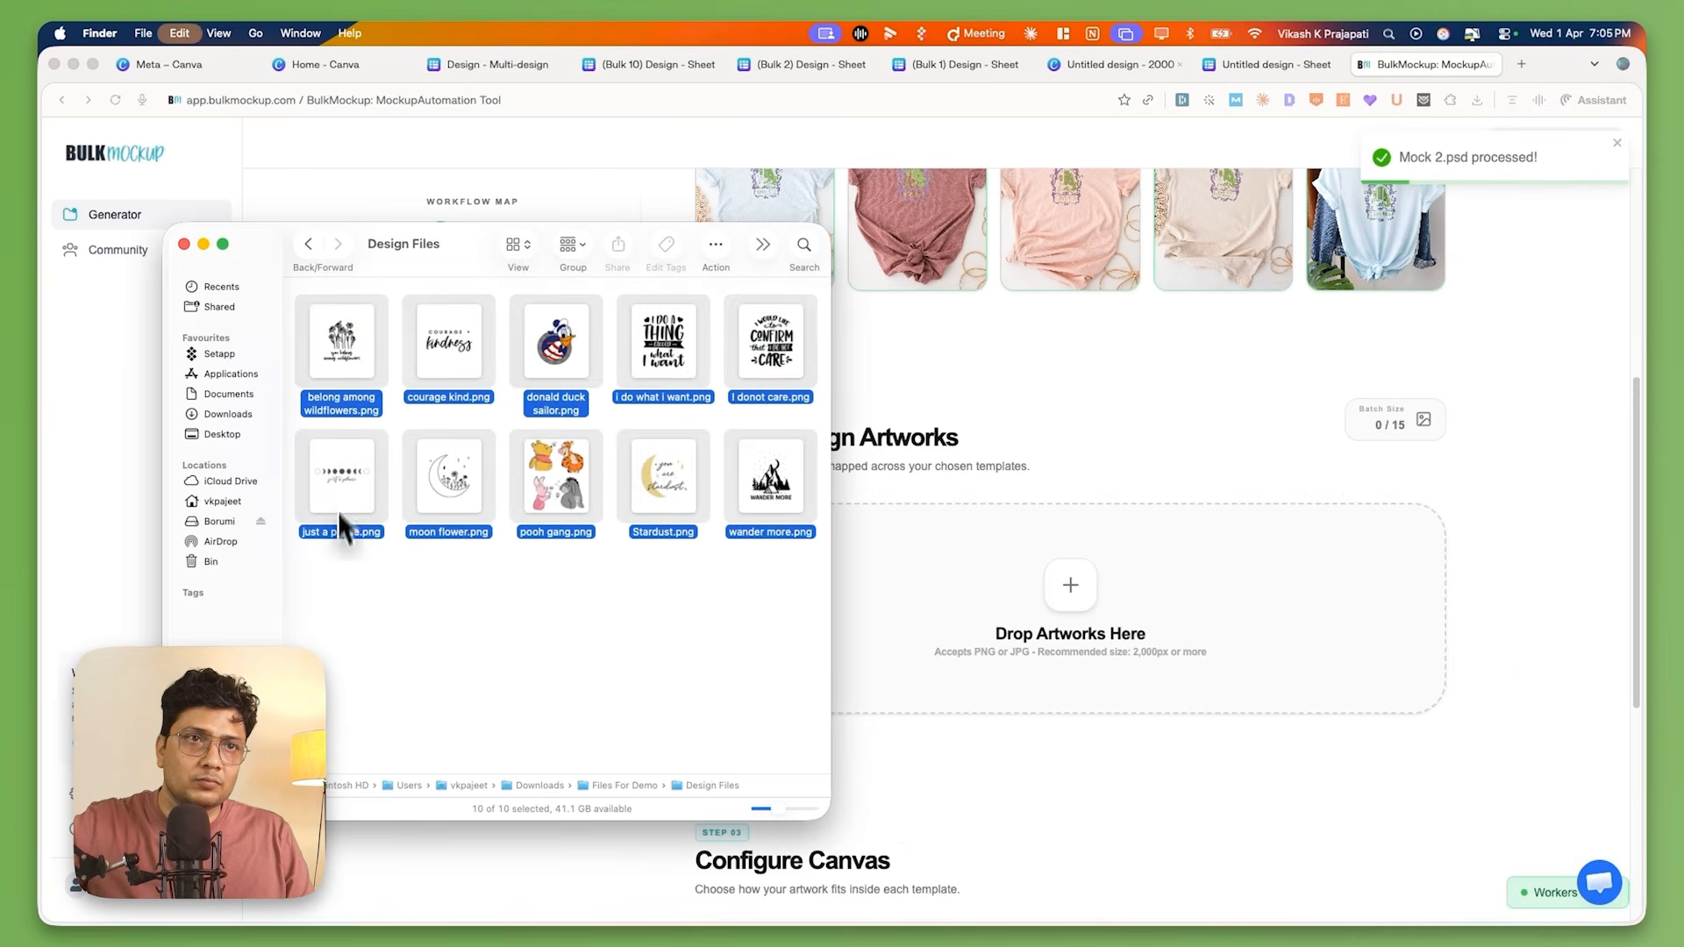
{"action": "left_click_drag", "start_coordinate": [416, 406], "coordinate": [1018, 608]}
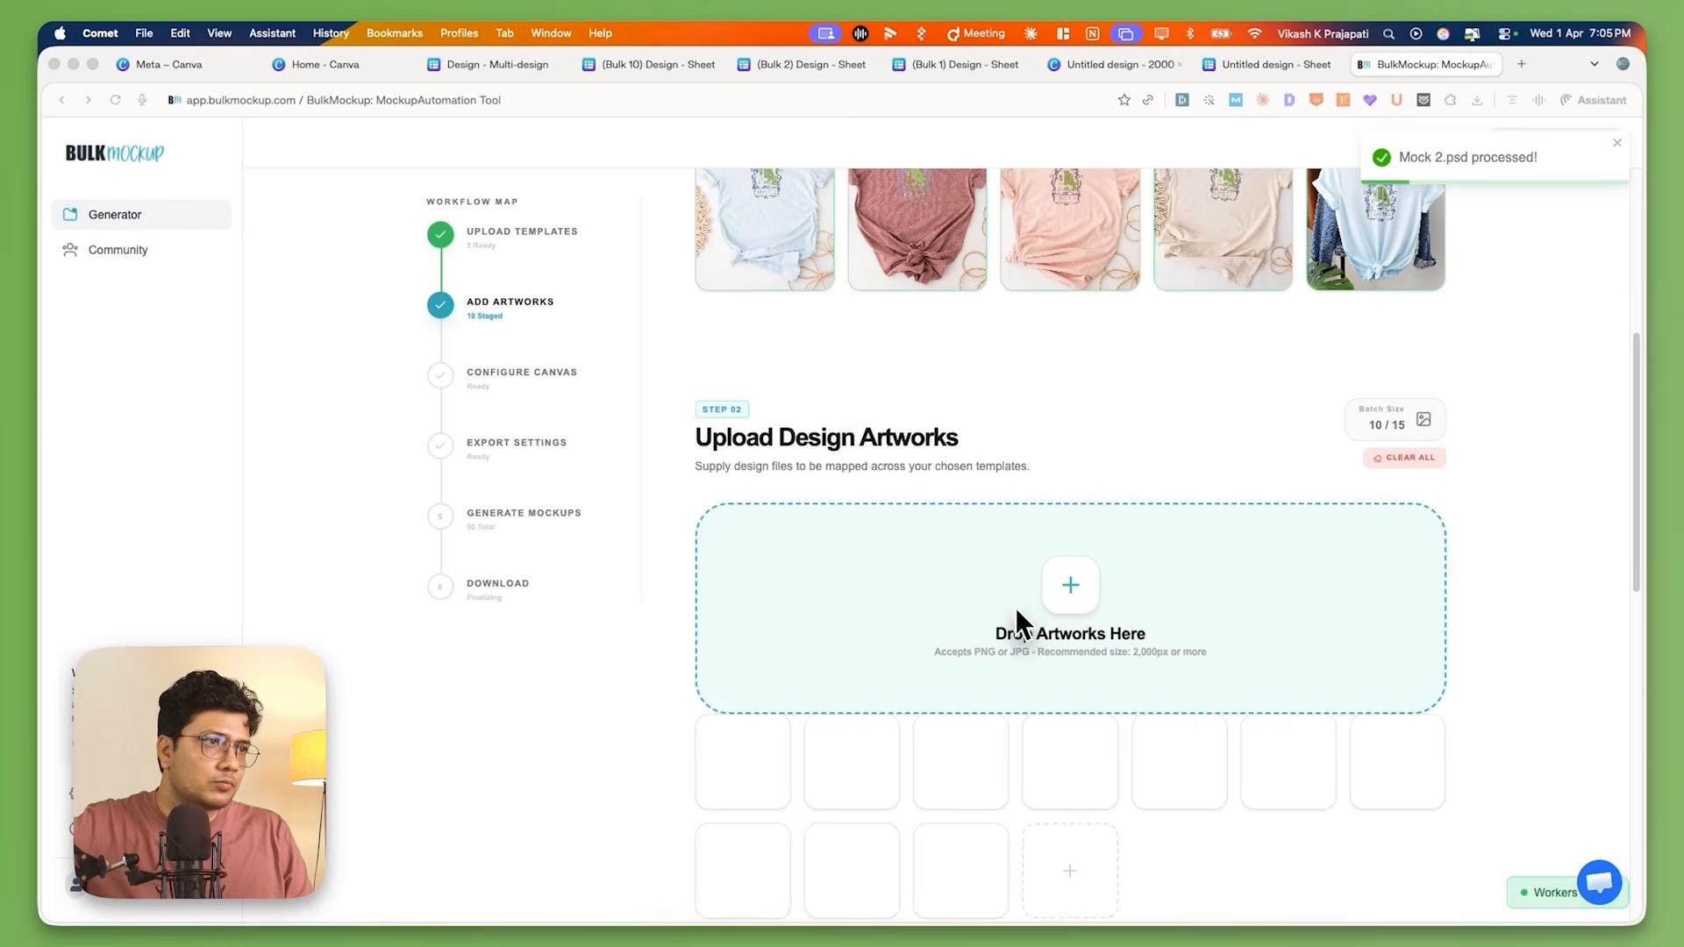
Set the canvas configuration to the Apparel preset, Fit & Top.
{"action": "scroll", "coordinate": [962, 607], "scroll_direction": "down", "scroll_amount": 3}
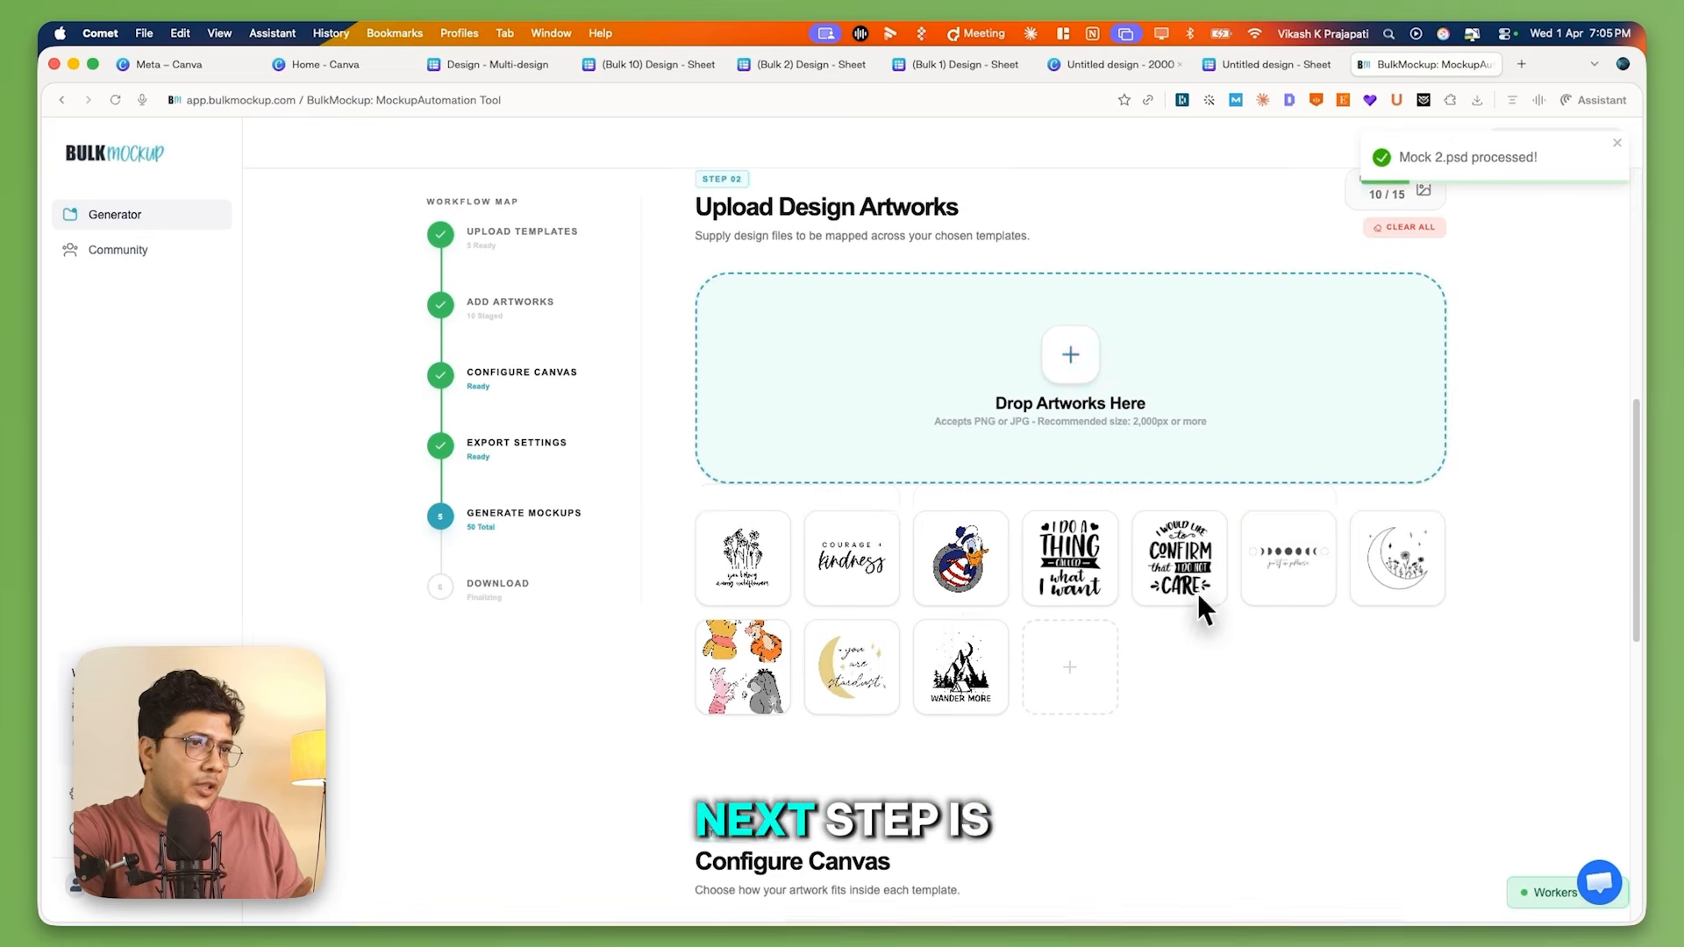
{"action": "scroll", "coordinate": [872, 702], "scroll_direction": "down", "scroll_amount": 4}
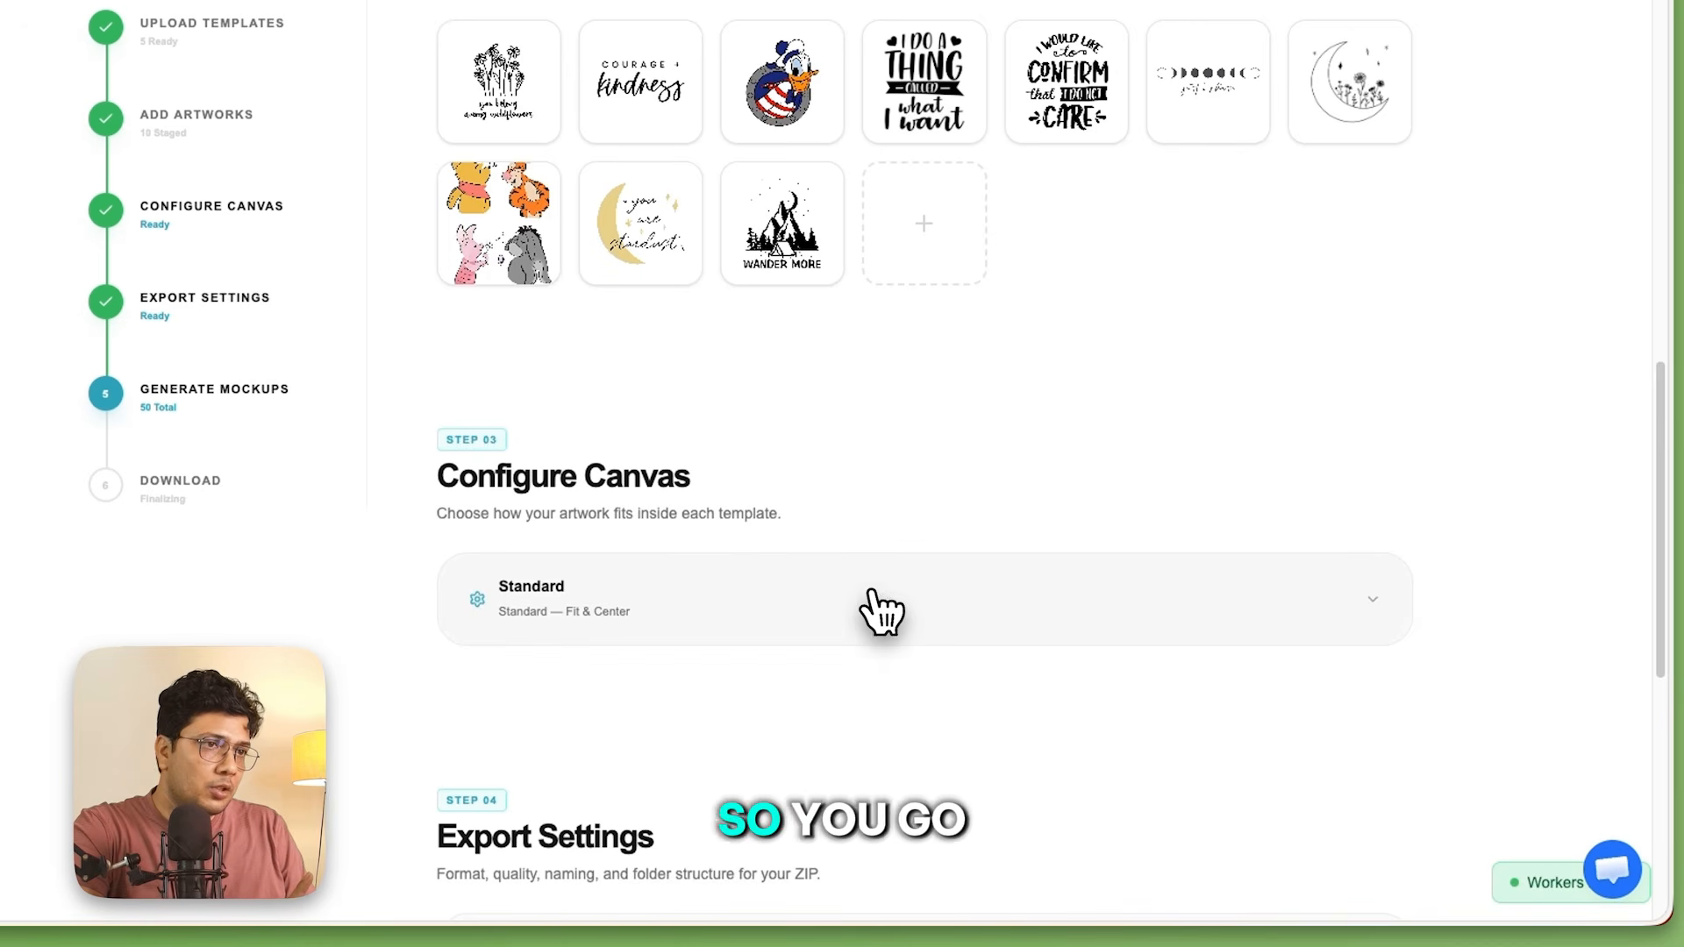
{"action": "left_click", "coordinate": [945, 601]}
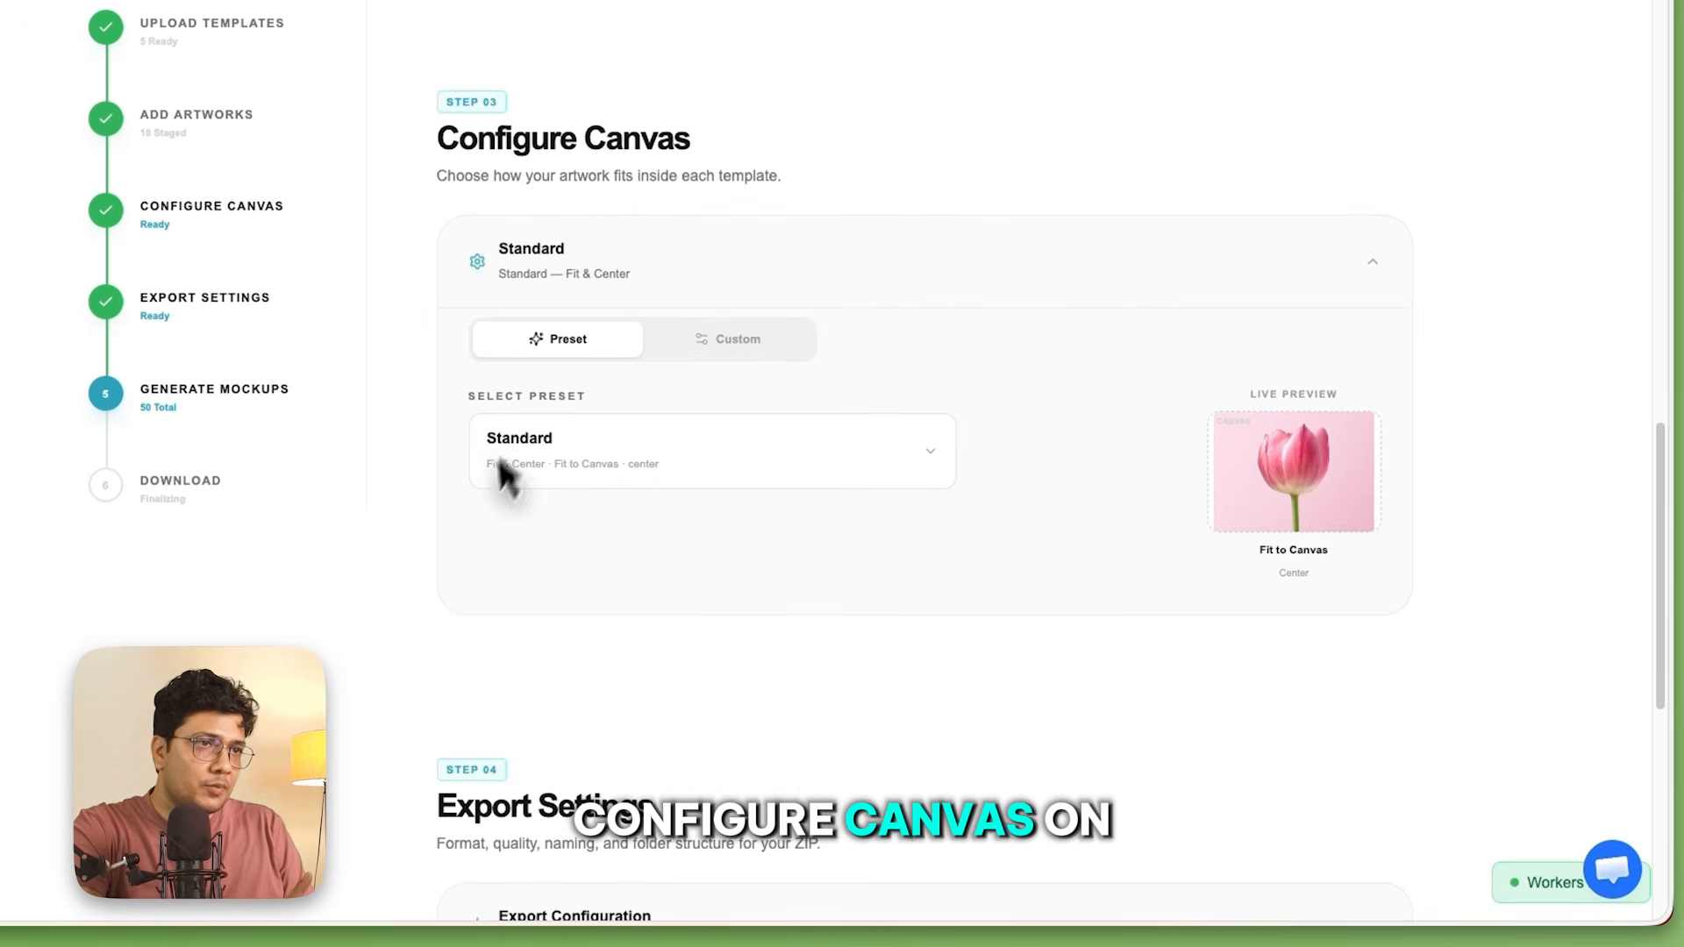
{"action": "left_click", "coordinate": [644, 454]}
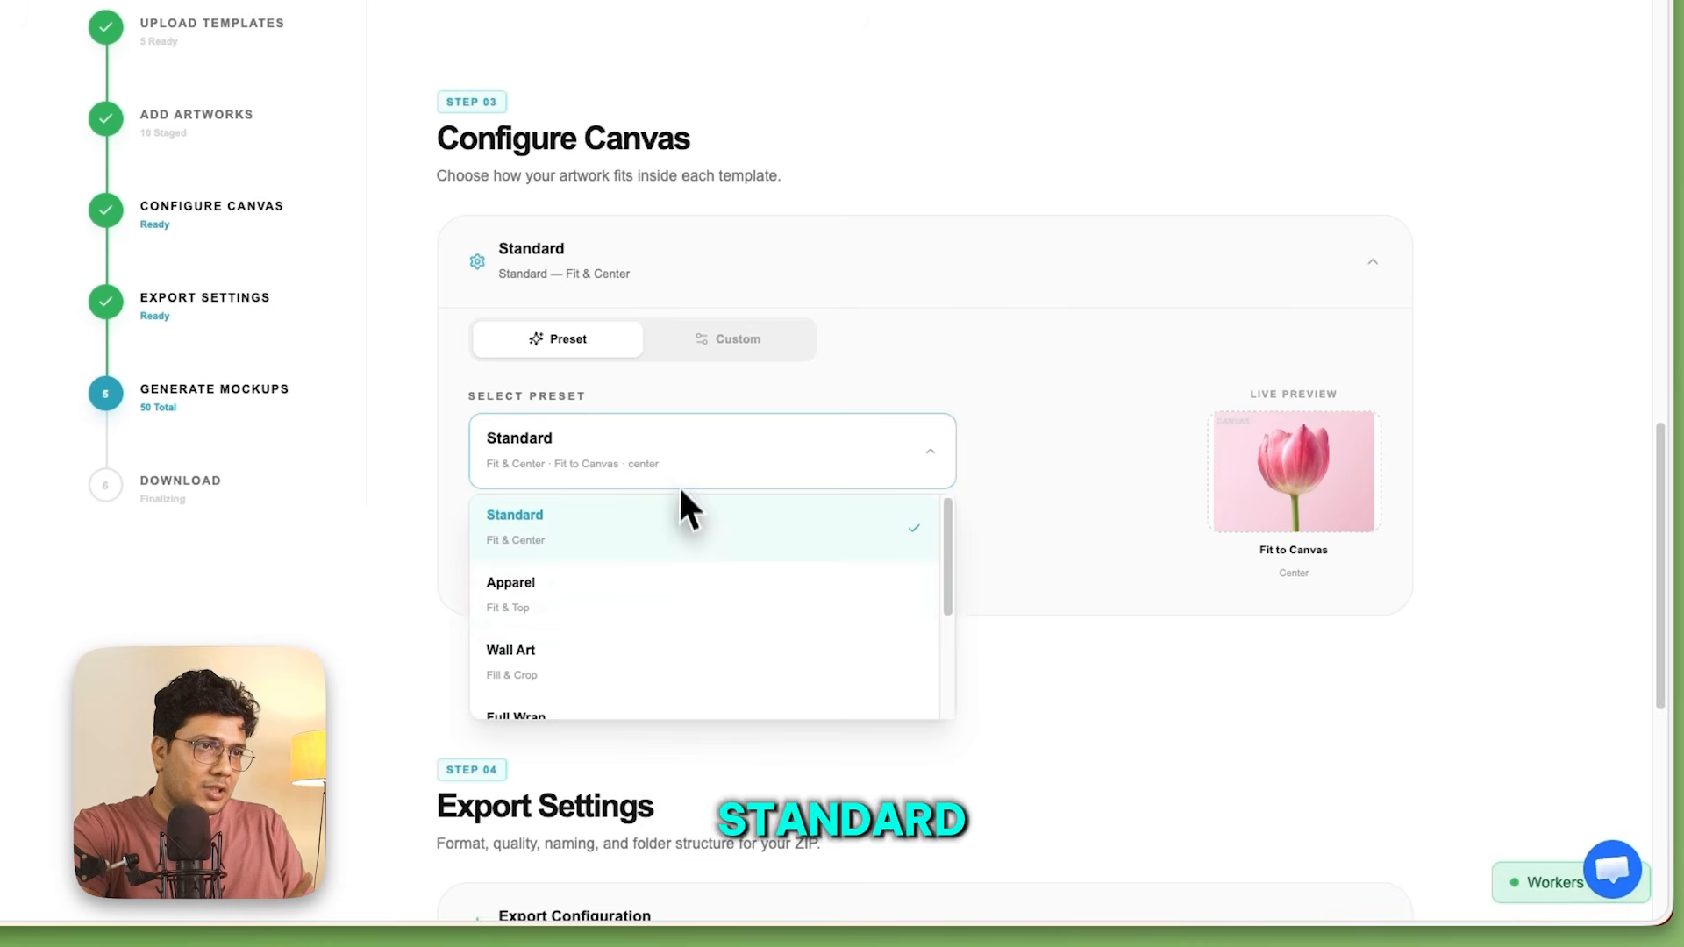
{"action": "left_click", "coordinate": [605, 596]}
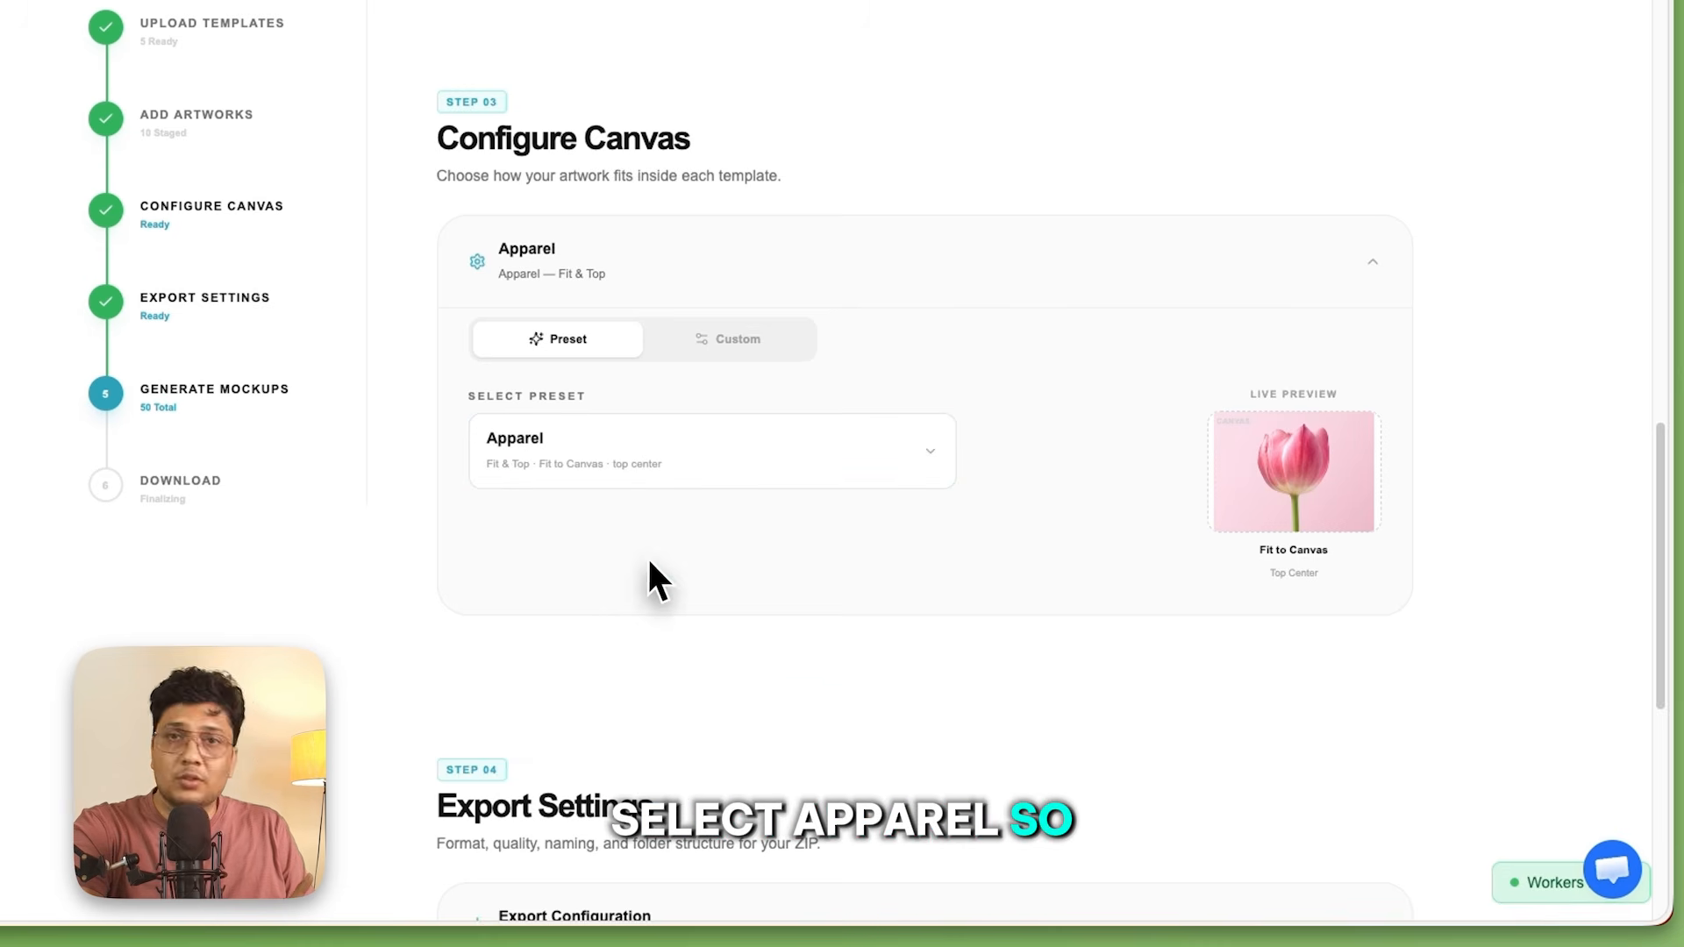
Examine the custom canvas options for fit method and anchor point, and return to the Apparel preset.
{"action": "left_click", "coordinate": [742, 340]}
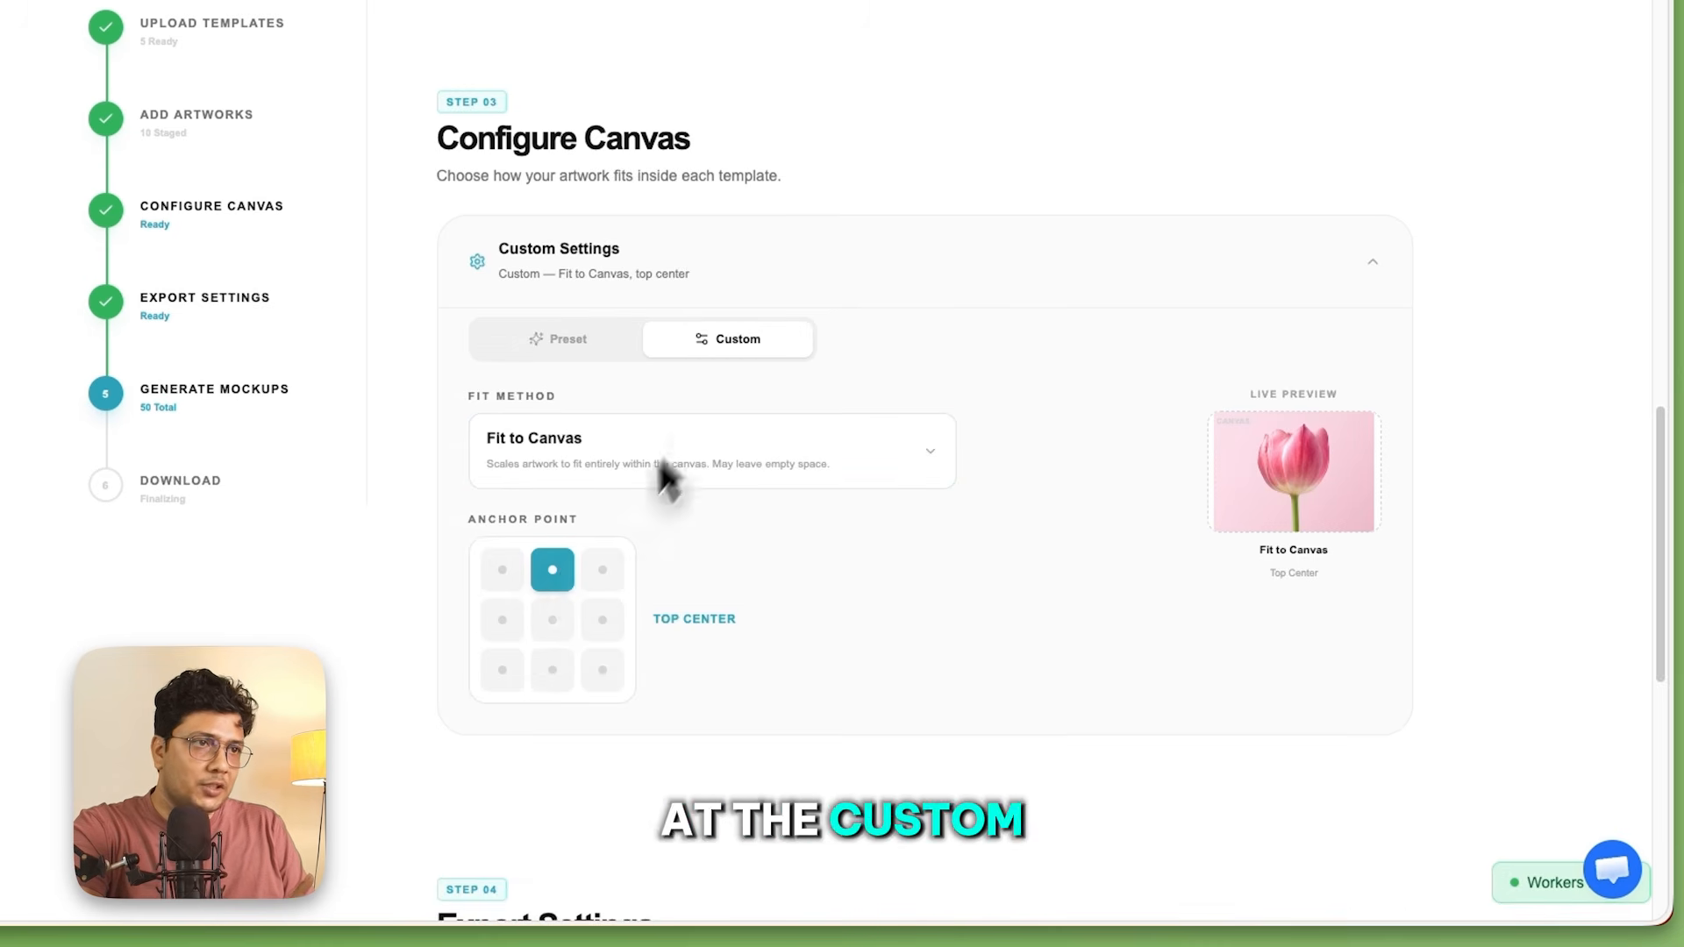
{"action": "left_click", "coordinate": [553, 569]}
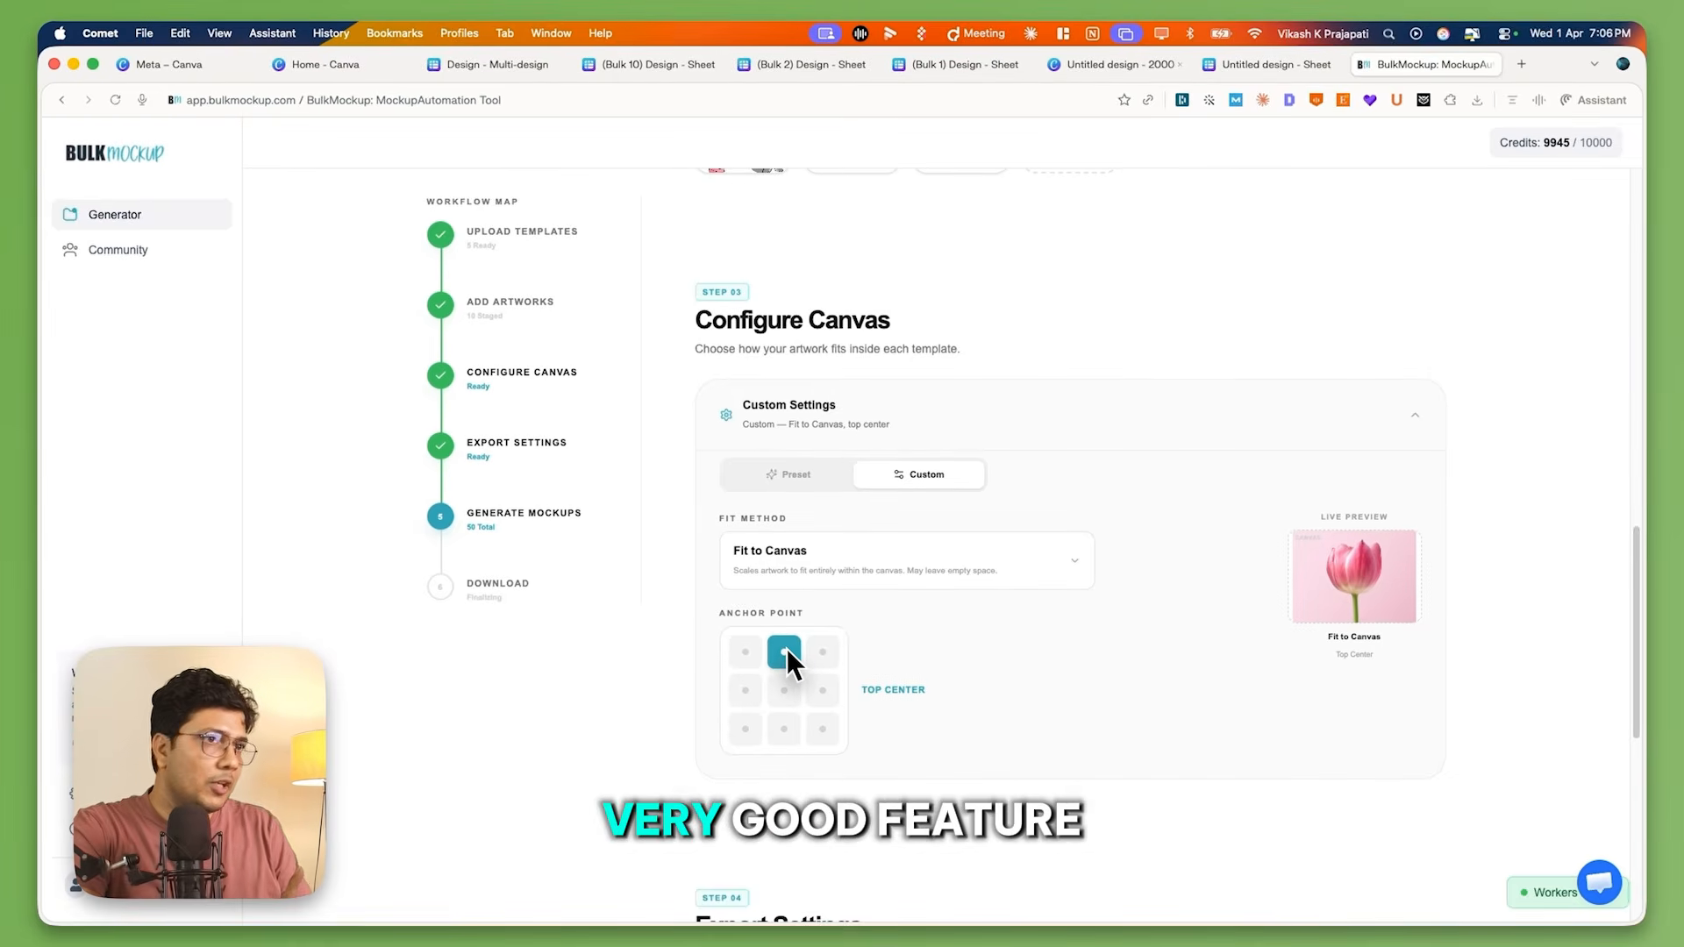
{"action": "left_click", "coordinate": [776, 475]}
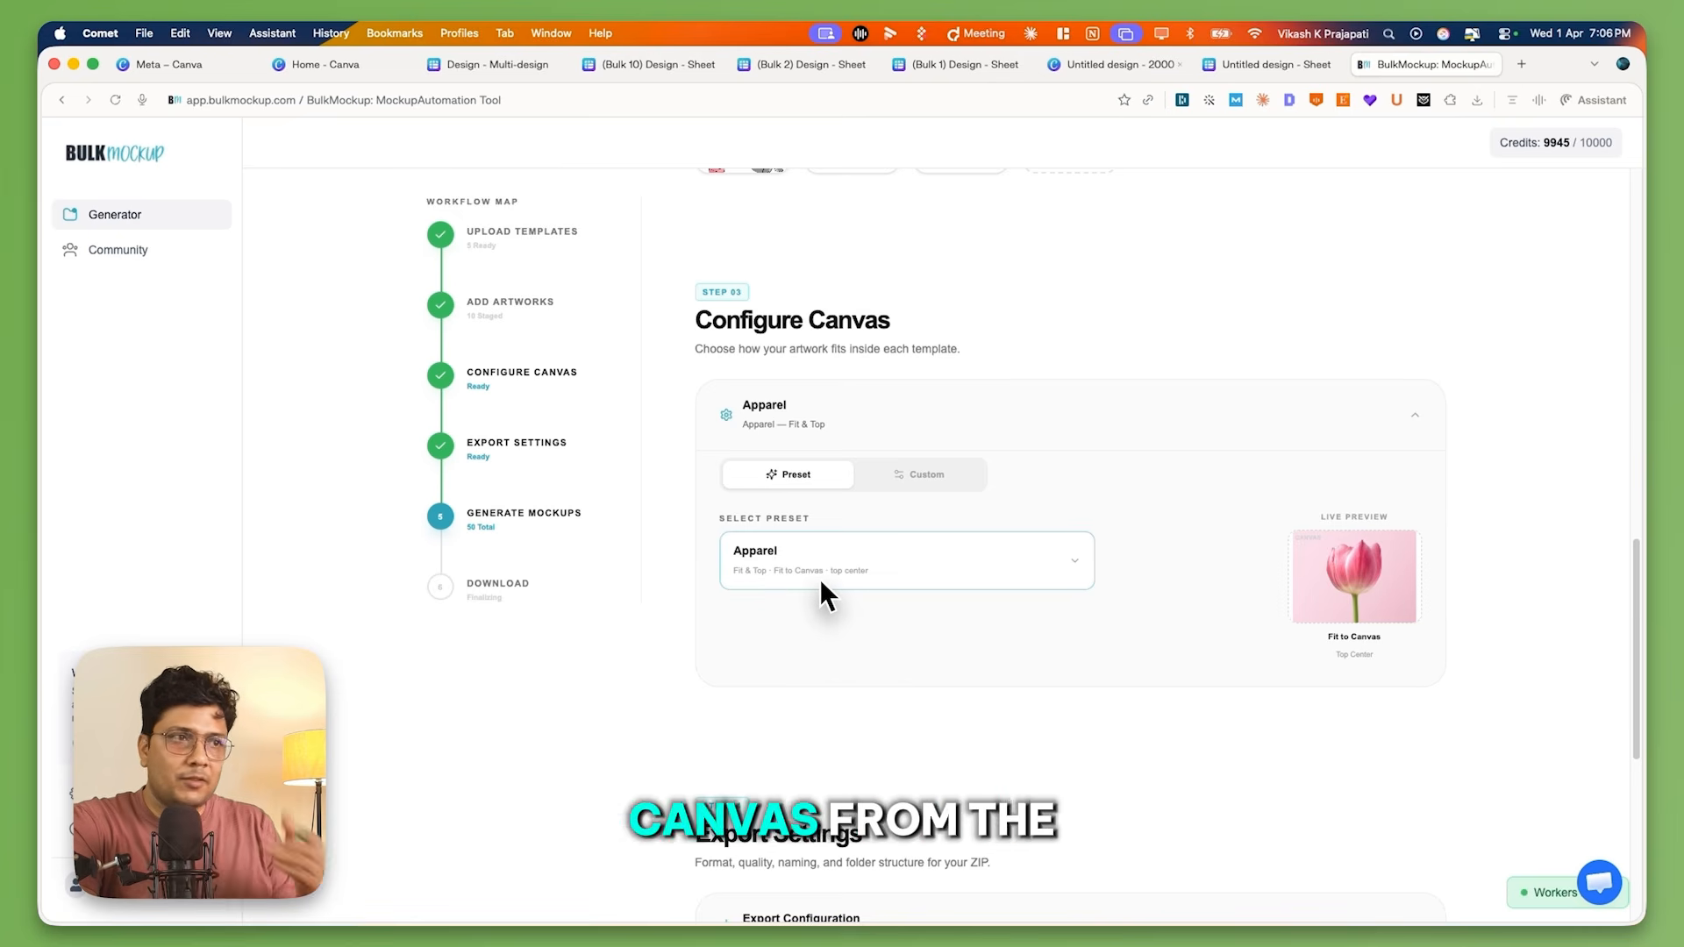
Set the export format to JPG and the folder structure to By Art.
{"action": "scroll", "coordinate": [821, 583], "scroll_direction": "down", "scroll_amount": 5}
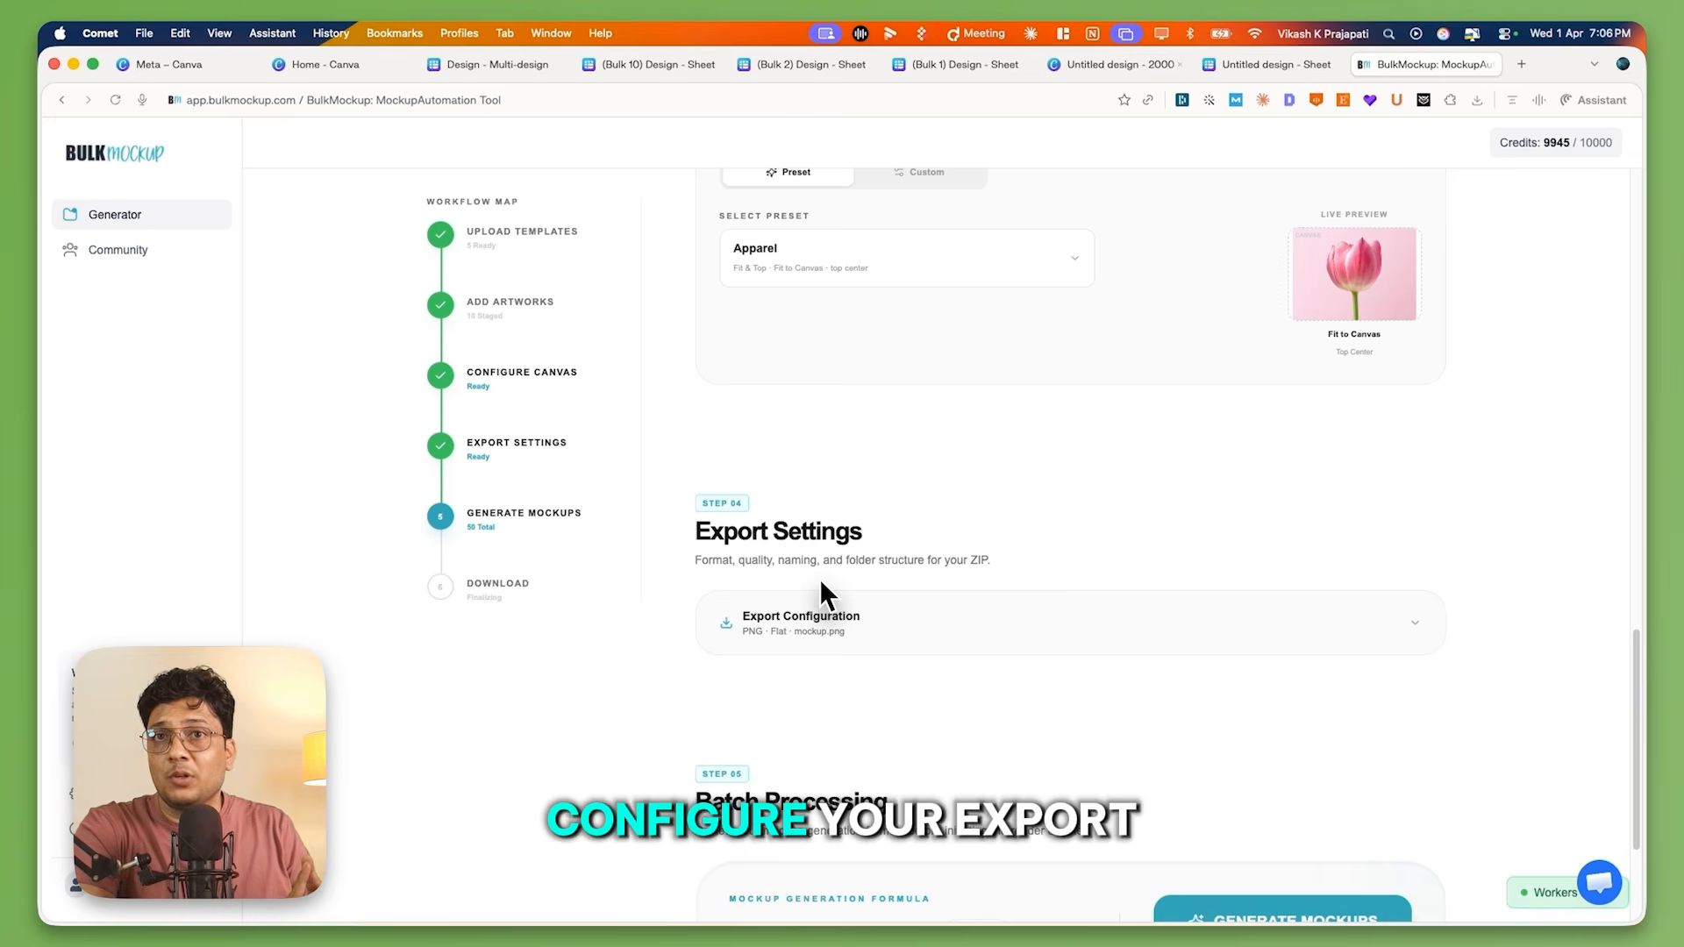
{"action": "left_click", "coordinate": [982, 641]}
{"action": "scroll", "coordinate": [985, 643], "scroll_direction": "down", "scroll_amount": 1}
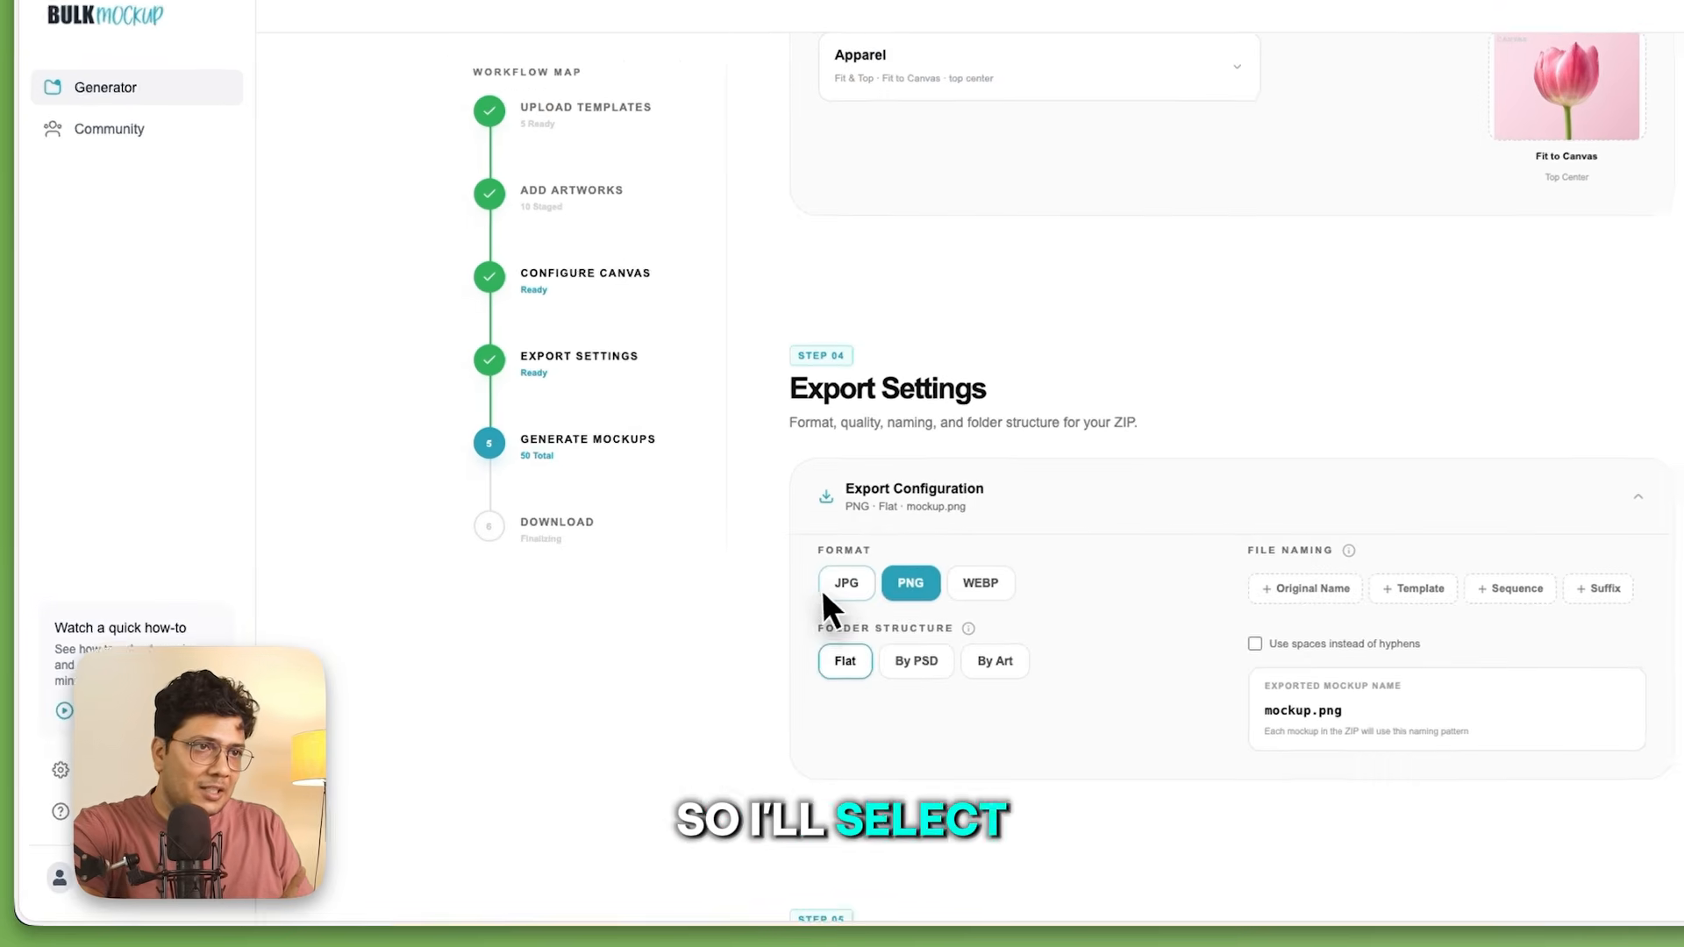
{"action": "left_click", "coordinate": [839, 584]}
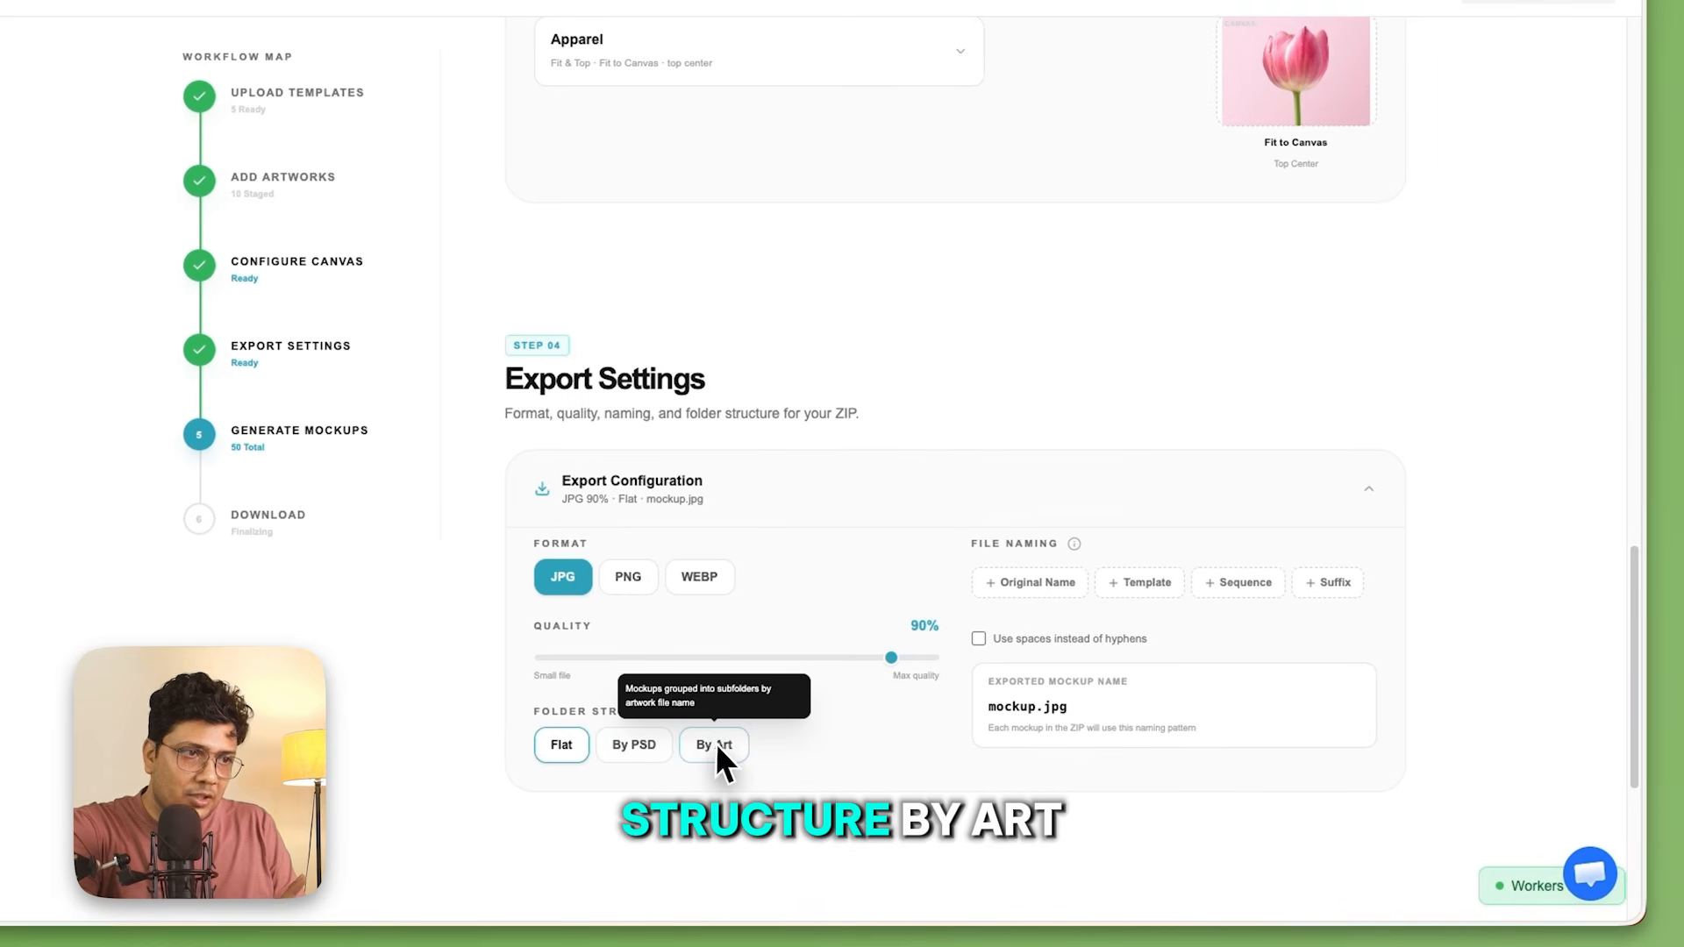
{"action": "left_click", "coordinate": [715, 745]}
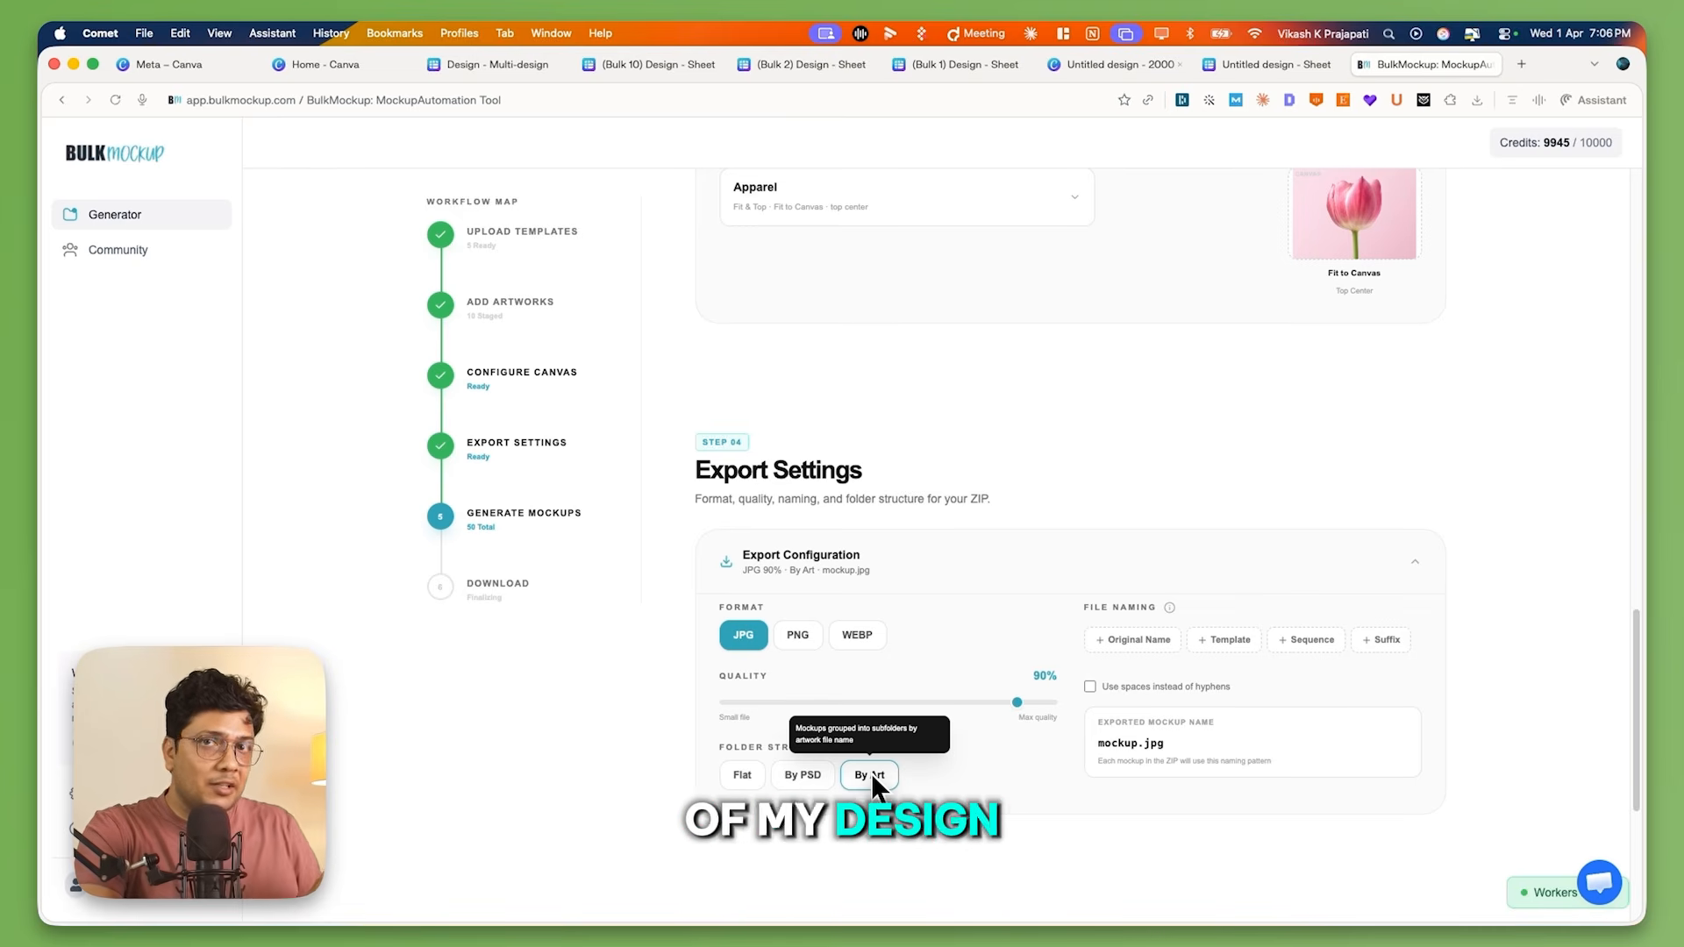
Review the uploaded artworks and templates, and build the exported file names from Original Name and Template.
{"action": "scroll", "coordinate": [1332, 389], "scroll_direction": "up", "scroll_amount": 15}
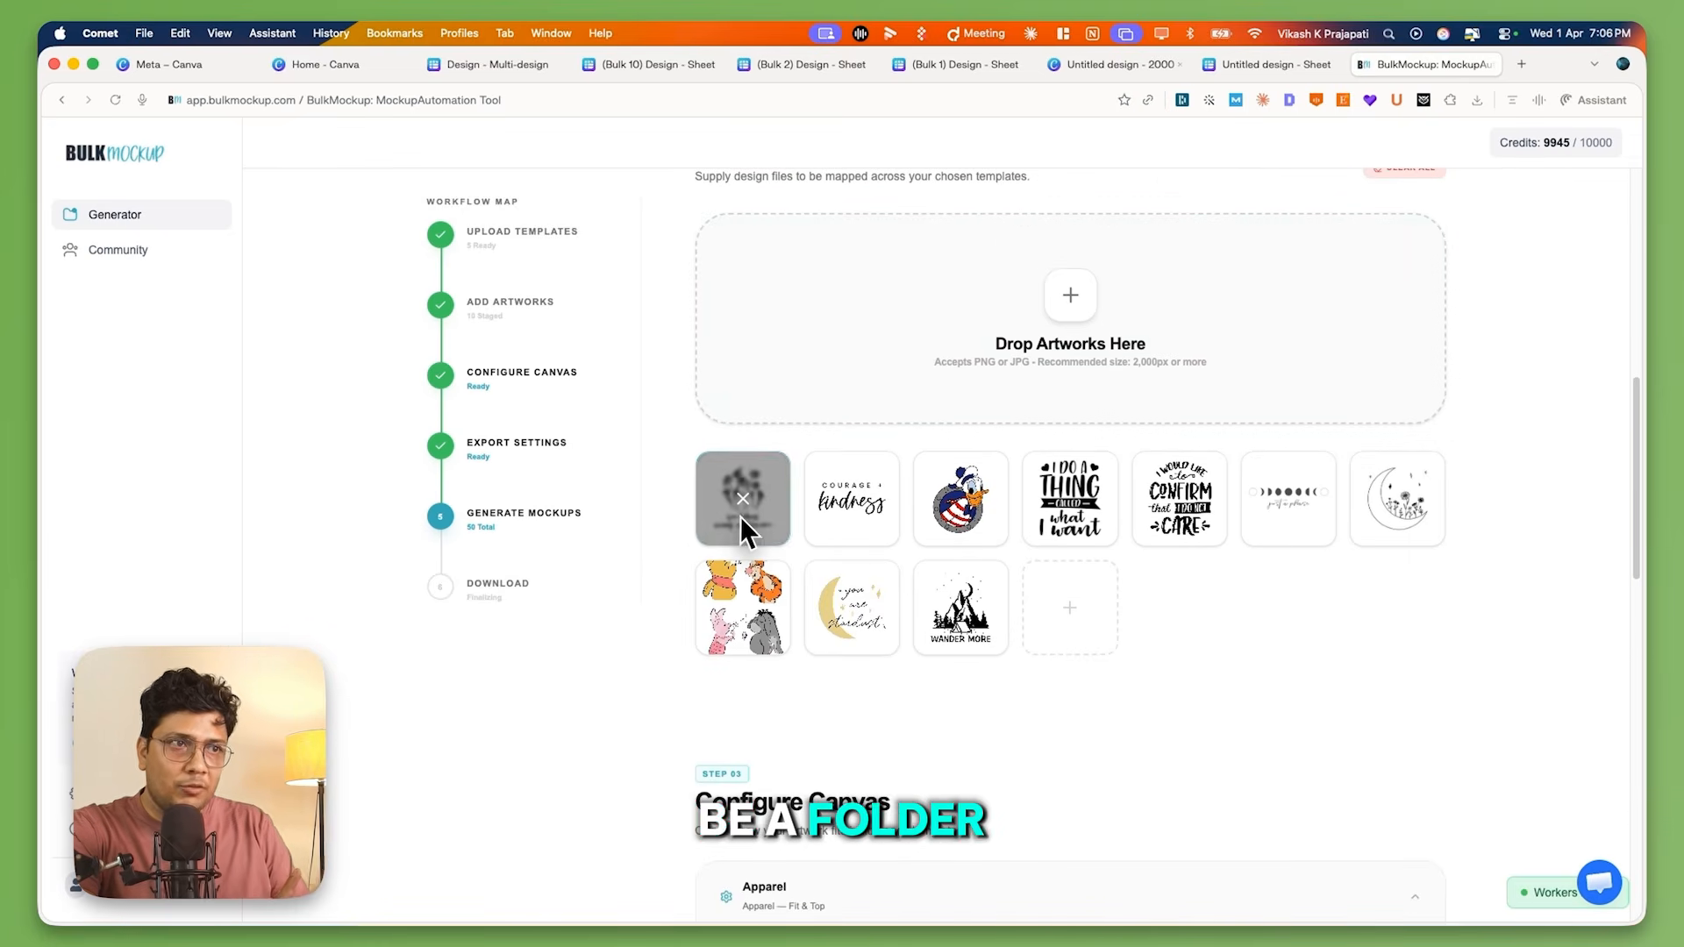
{"action": "scroll", "coordinate": [719, 540], "scroll_direction": "up", "scroll_amount": 6}
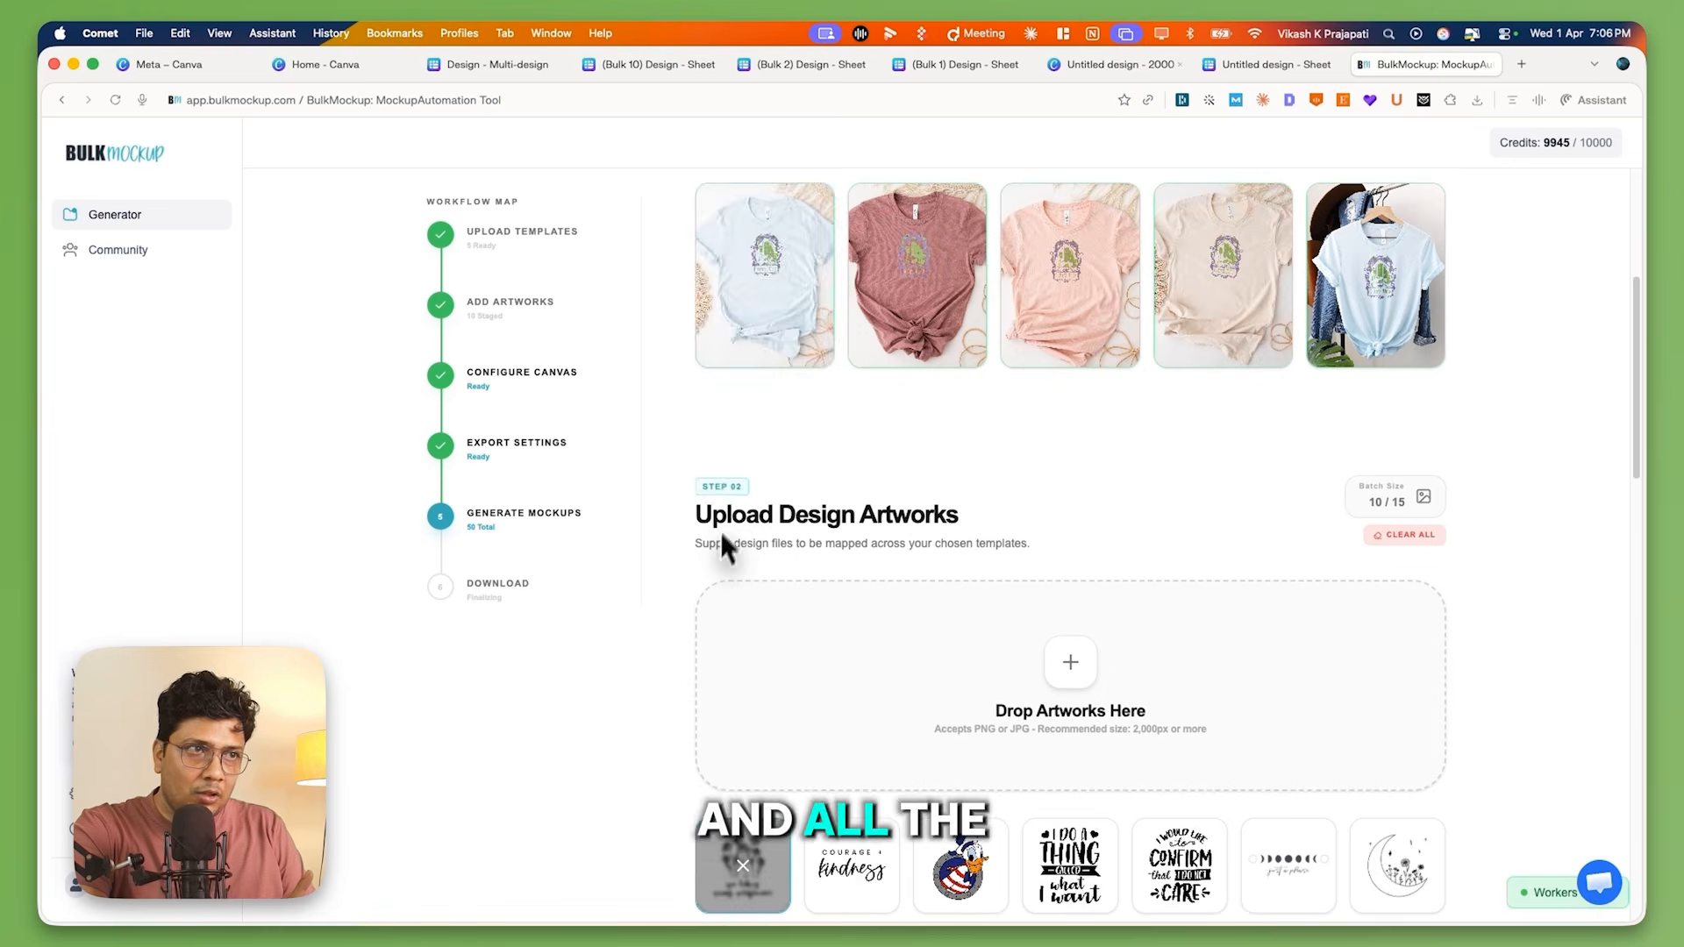
{"action": "scroll", "coordinate": [913, 646], "scroll_direction": "down", "scroll_amount": 3}
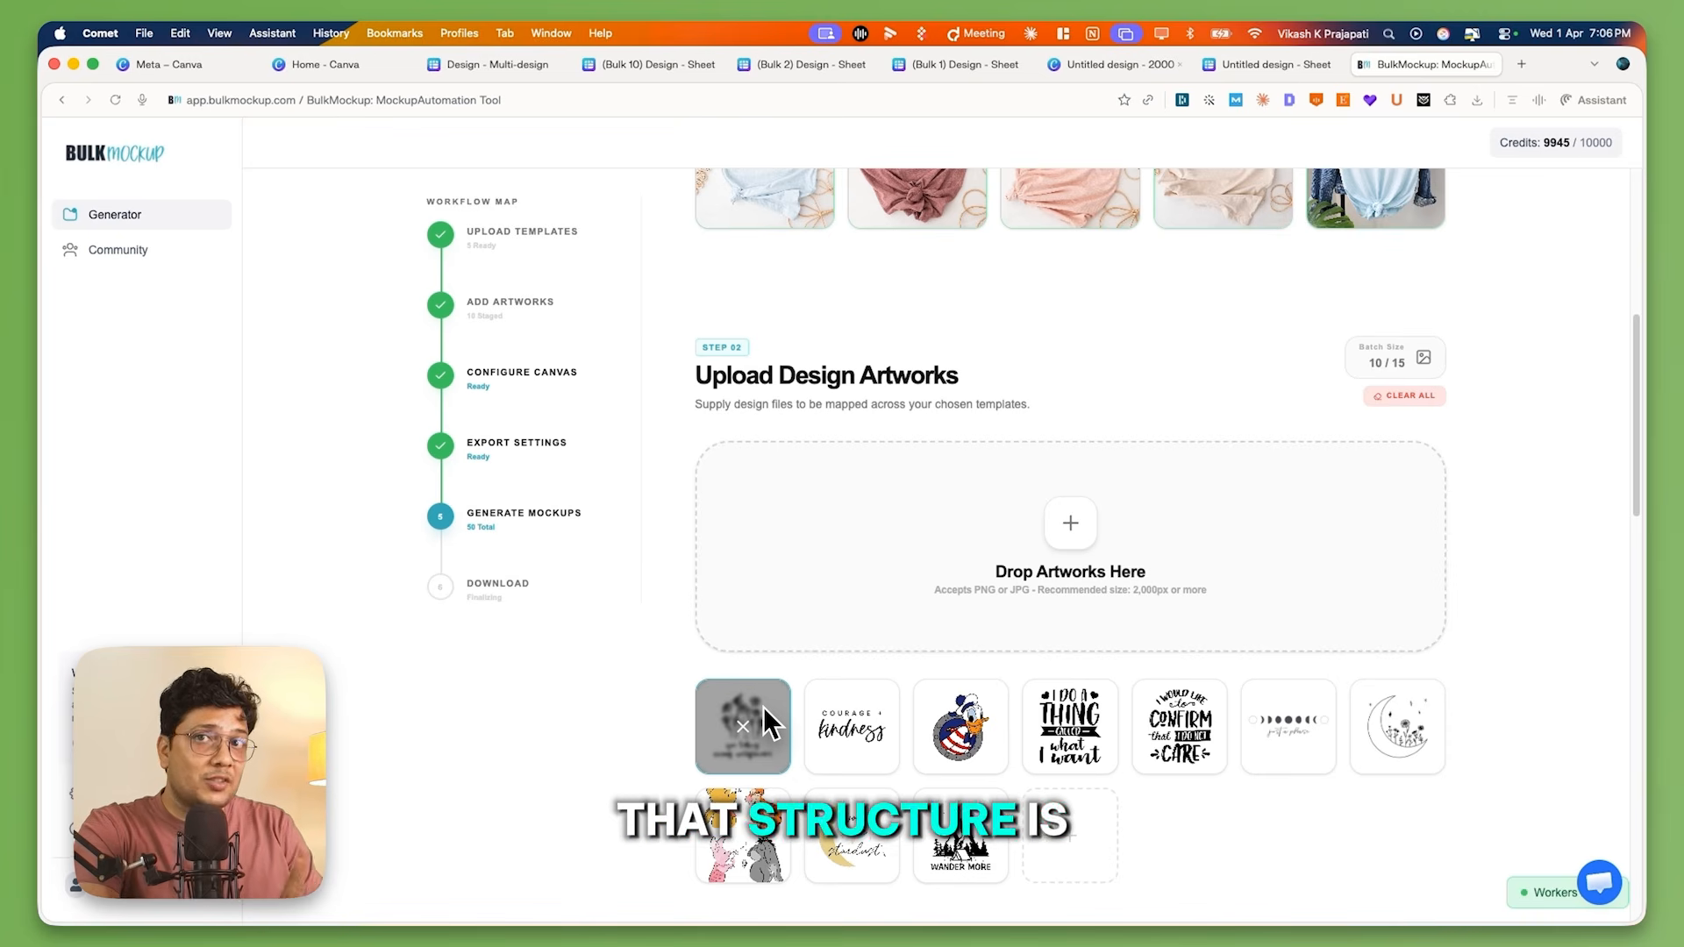
{"action": "scroll", "coordinate": [760, 736], "scroll_direction": "down", "scroll_amount": 15}
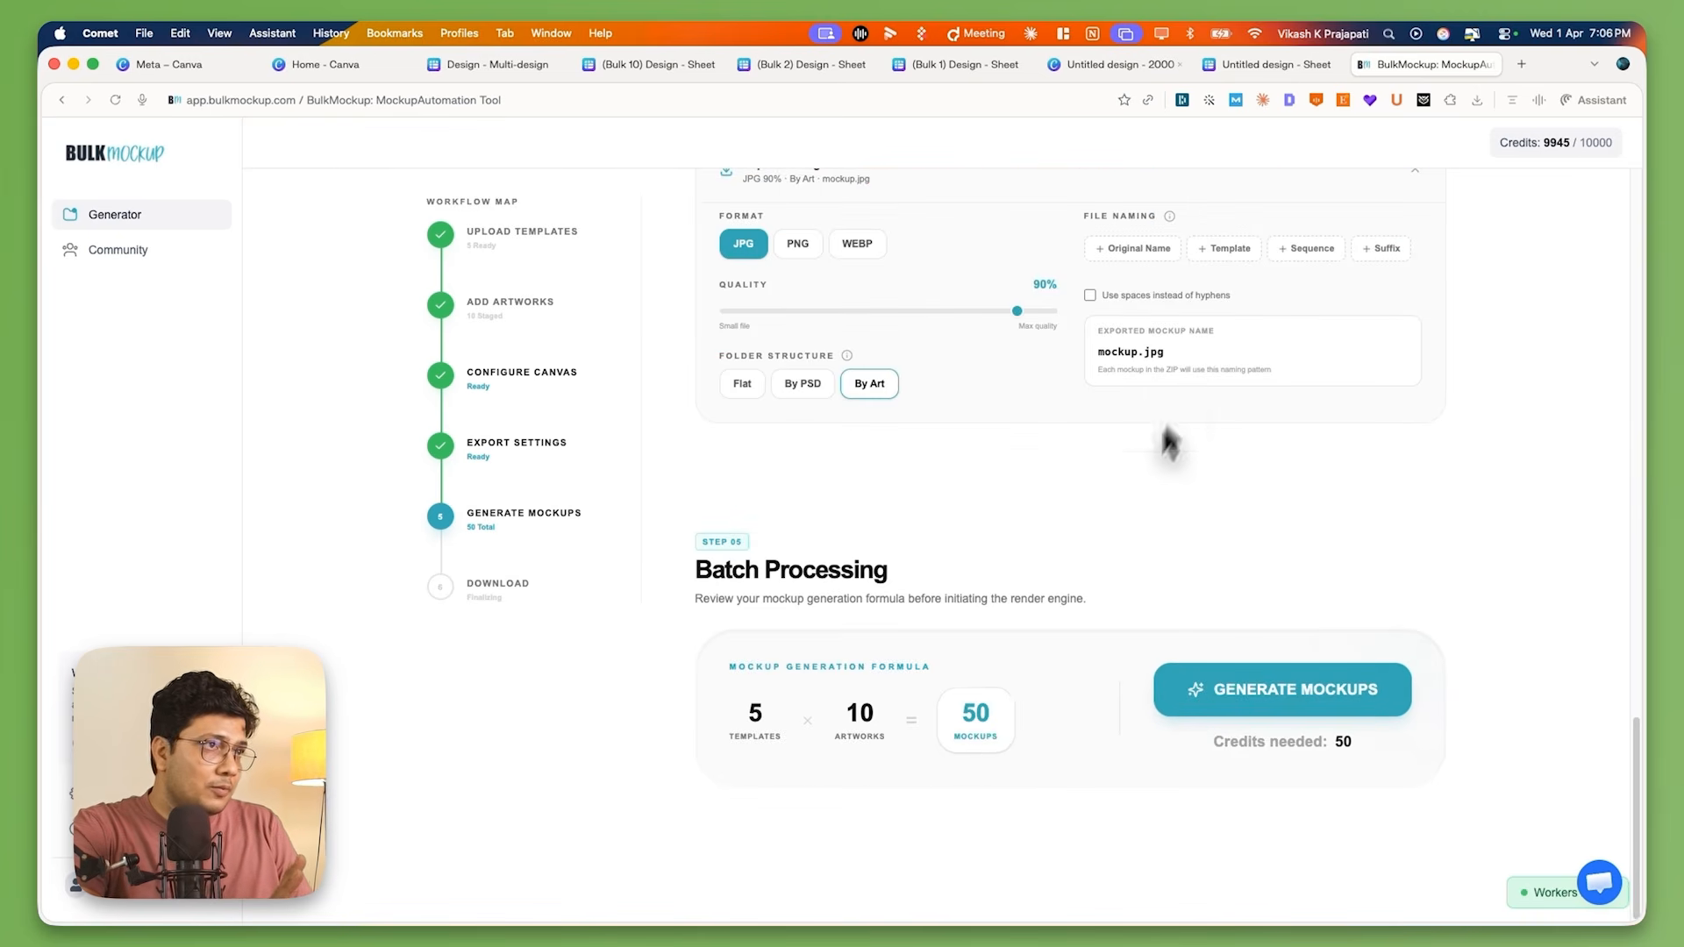
{"action": "scroll", "coordinate": [1156, 254], "scroll_direction": "up", "scroll_amount": 1}
{"action": "left_click", "coordinate": [1140, 270]}
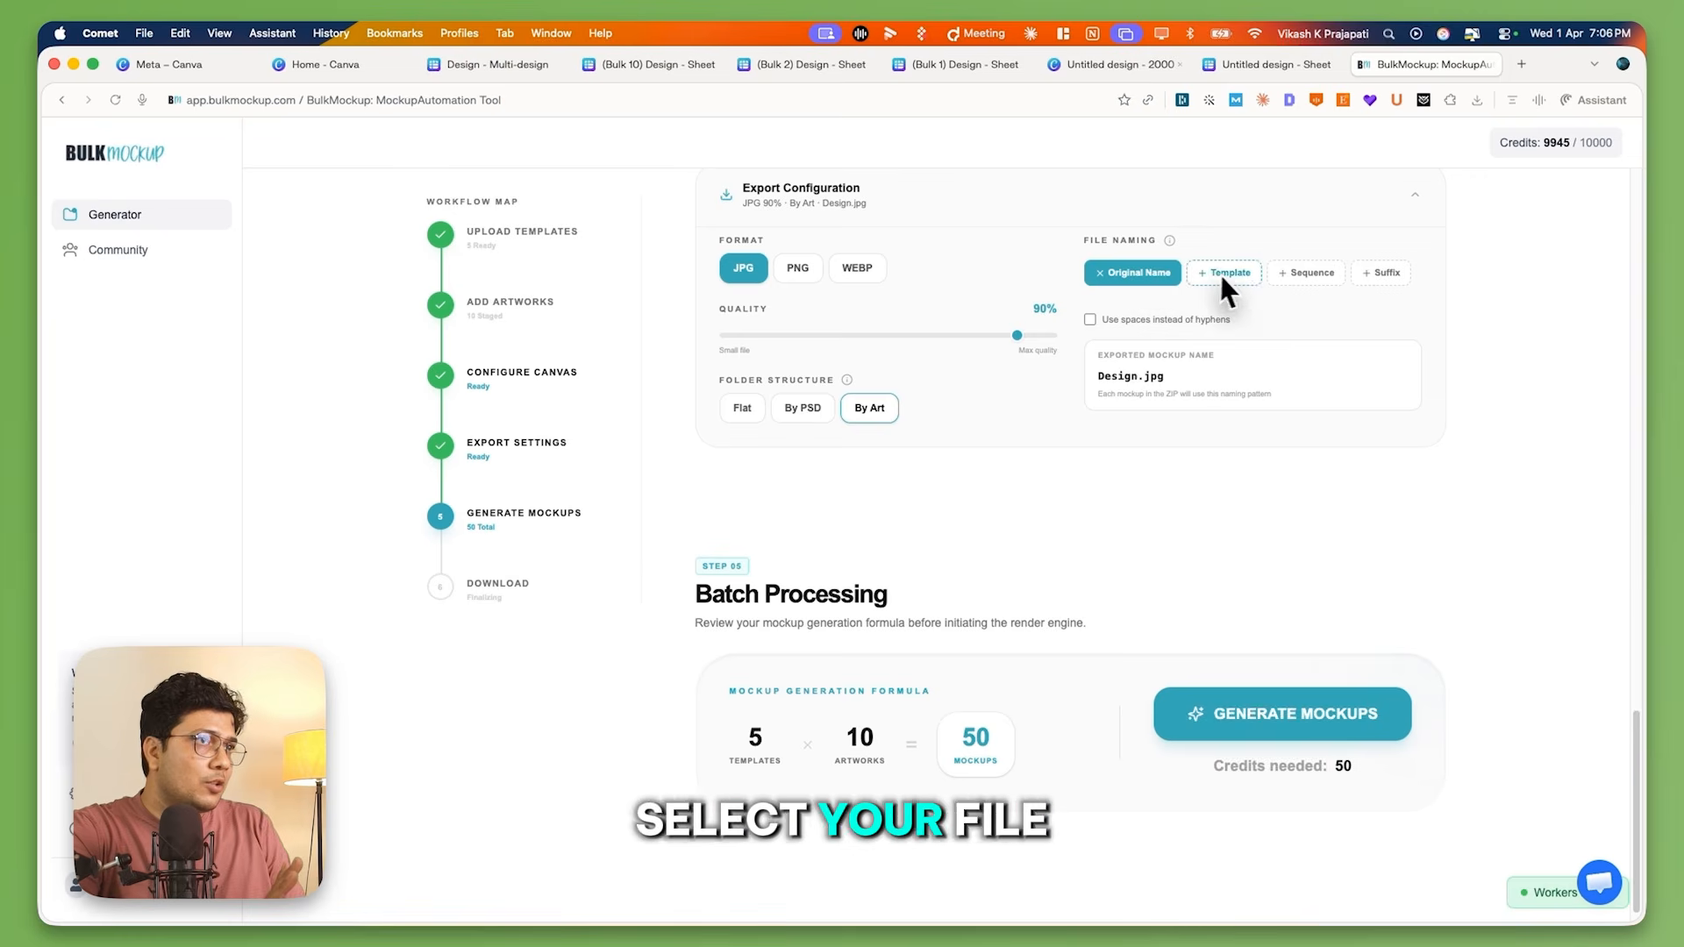
{"action": "left_click", "coordinate": [1226, 279]}
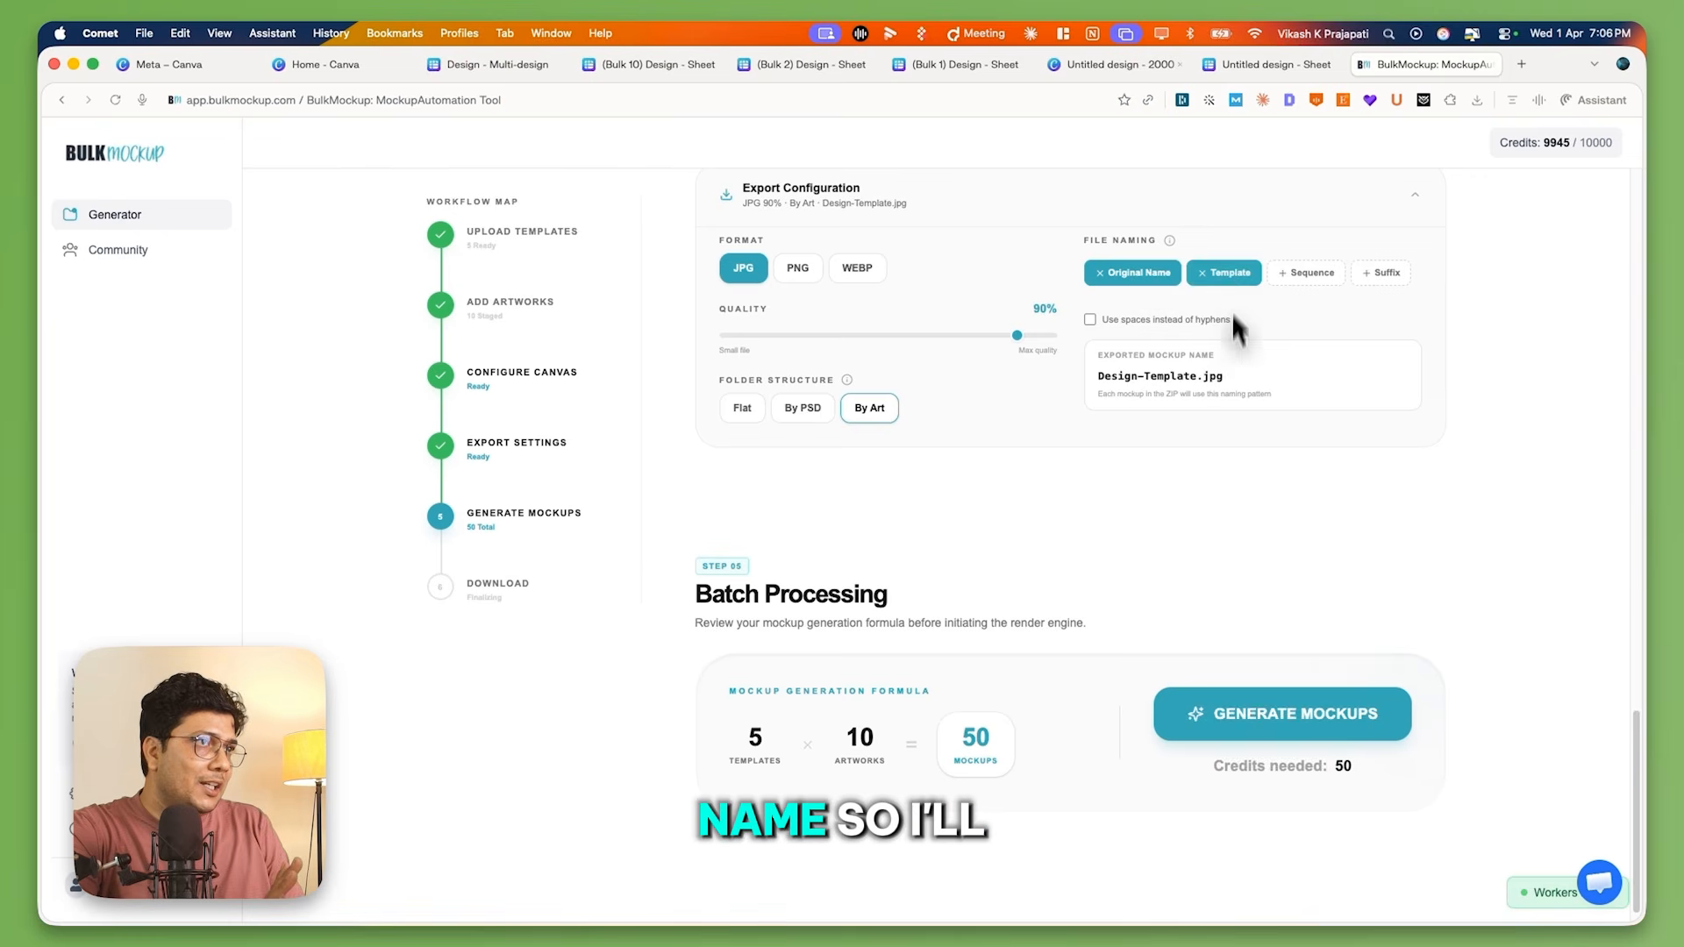
Start the bulk generation of all mockups and look through the first finished ones.
{"action": "left_click", "coordinate": [1417, 219]}
{"action": "left_click", "coordinate": [1285, 692]}
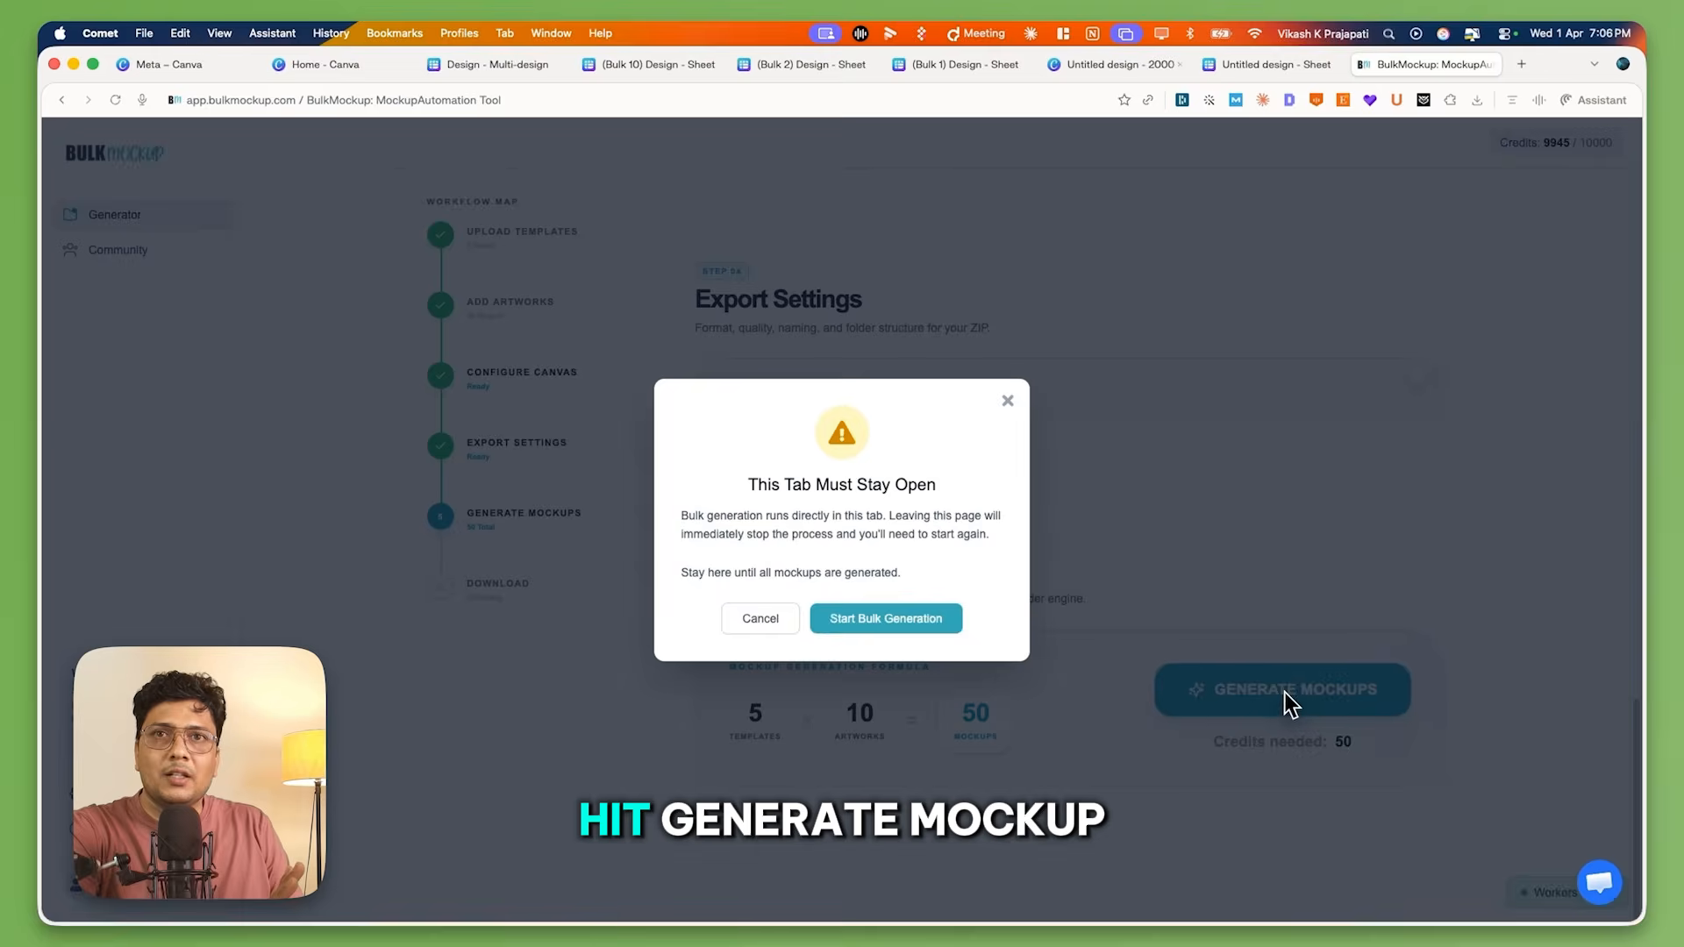
{"action": "left_click", "coordinate": [906, 624]}
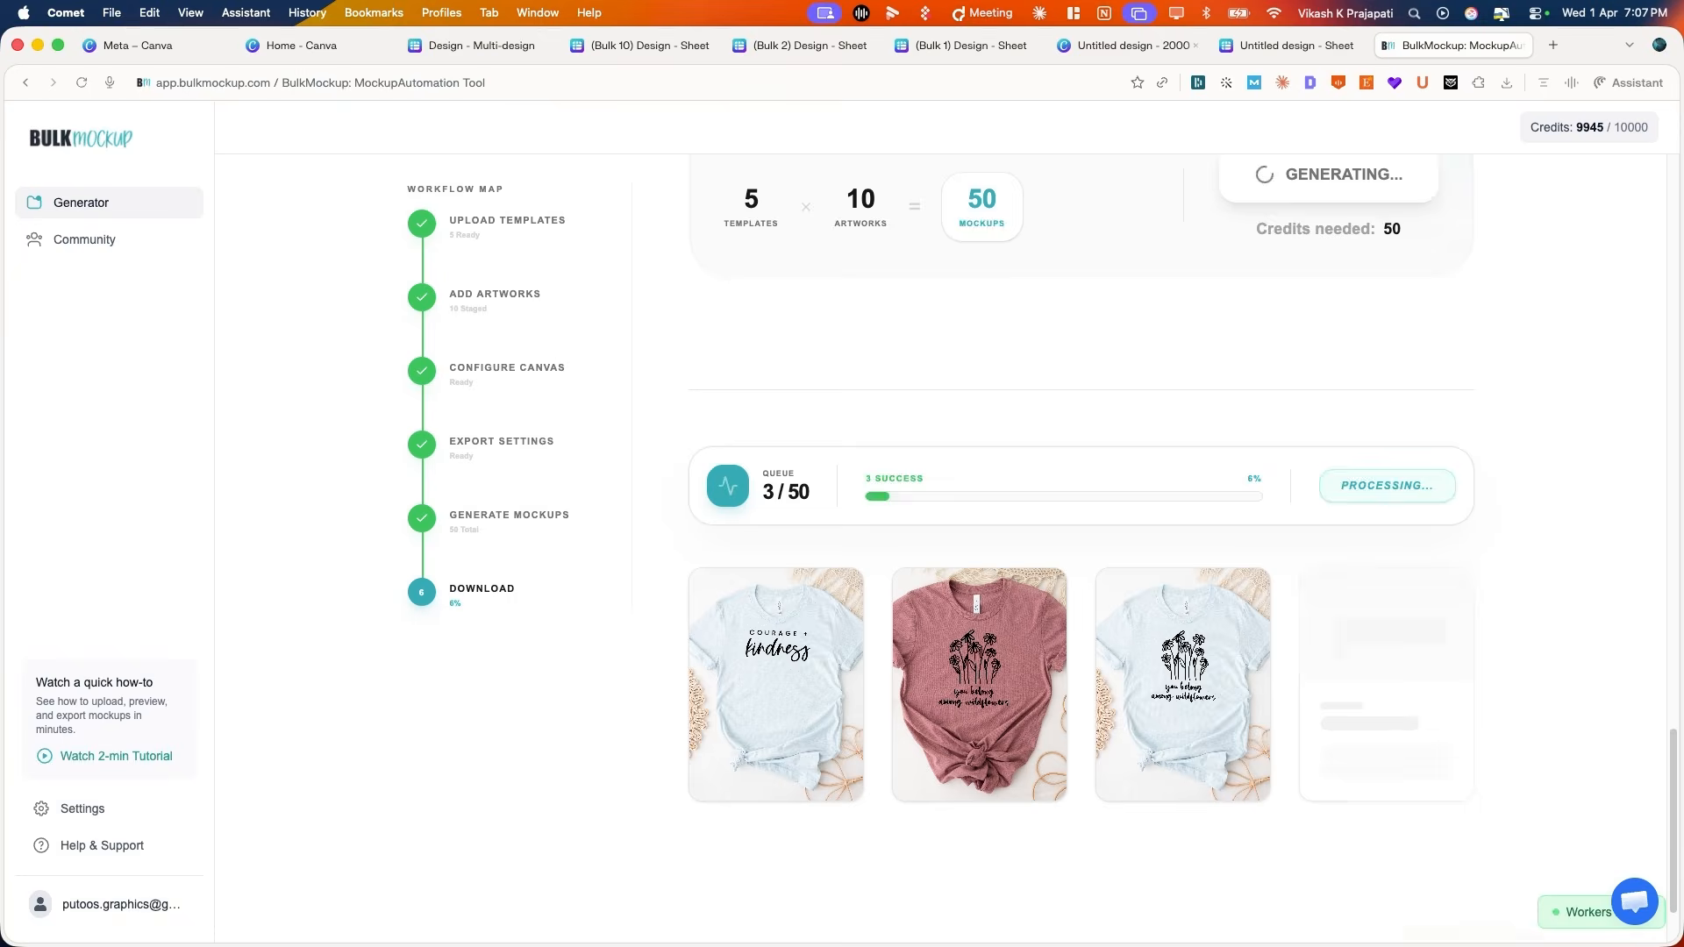
{"action": "scroll", "coordinate": [907, 624], "scroll_direction": "down", "scroll_amount": 2}
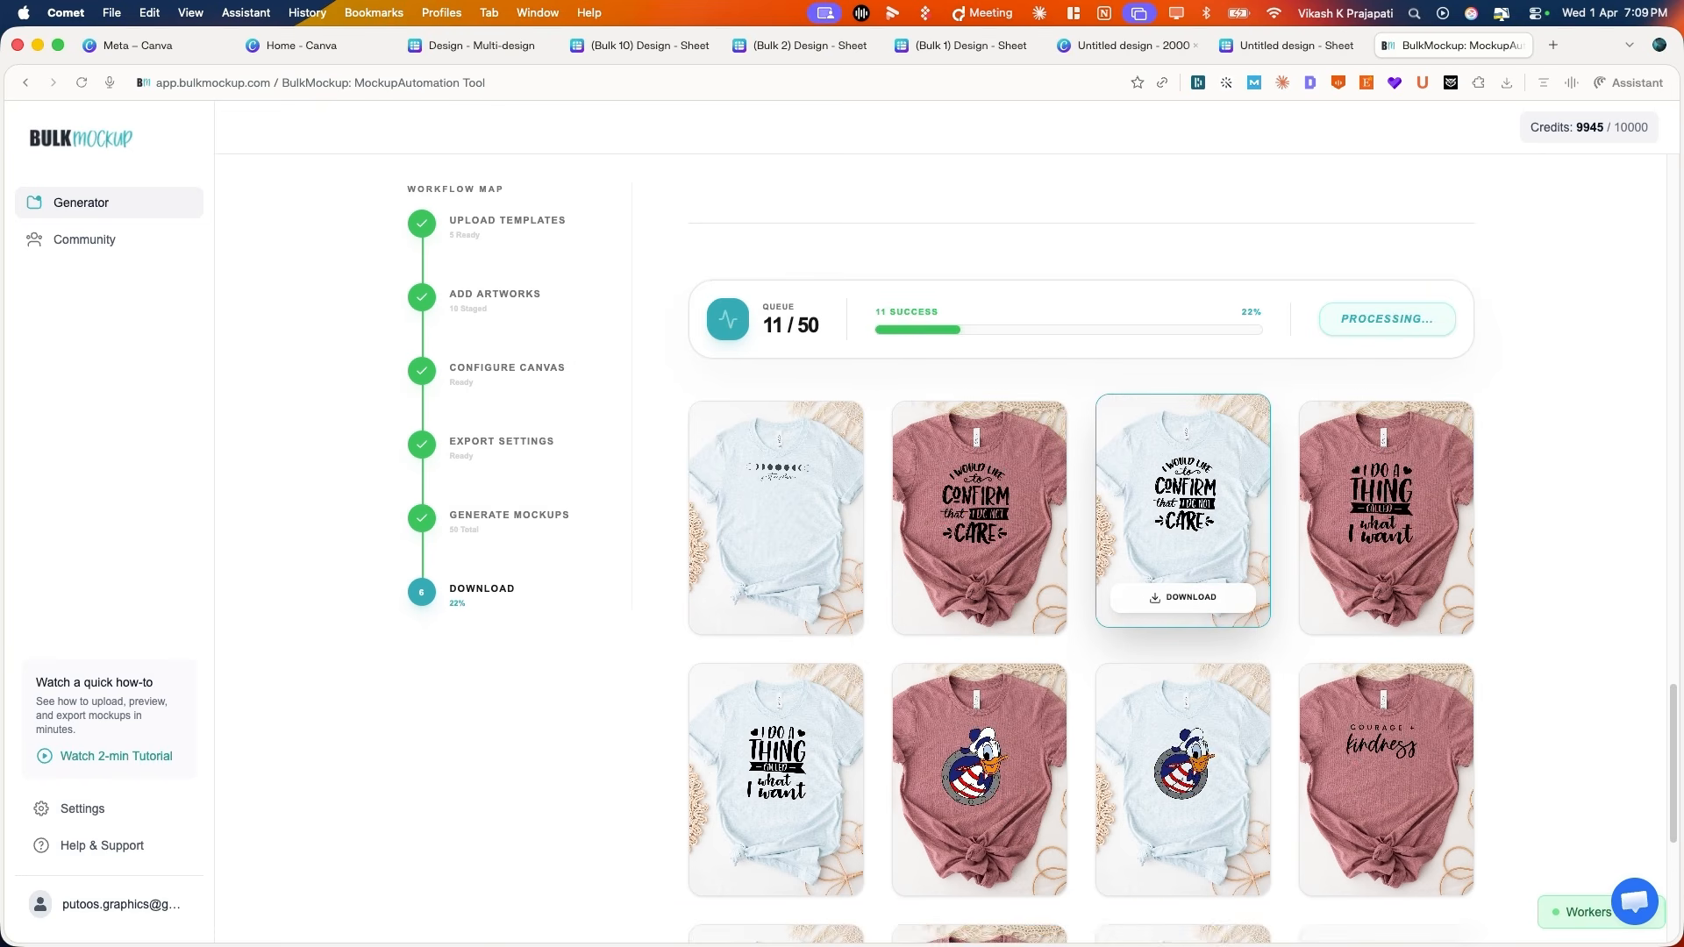
{"action": "scroll", "coordinate": [1183, 540], "scroll_direction": "down", "scroll_amount": 1}
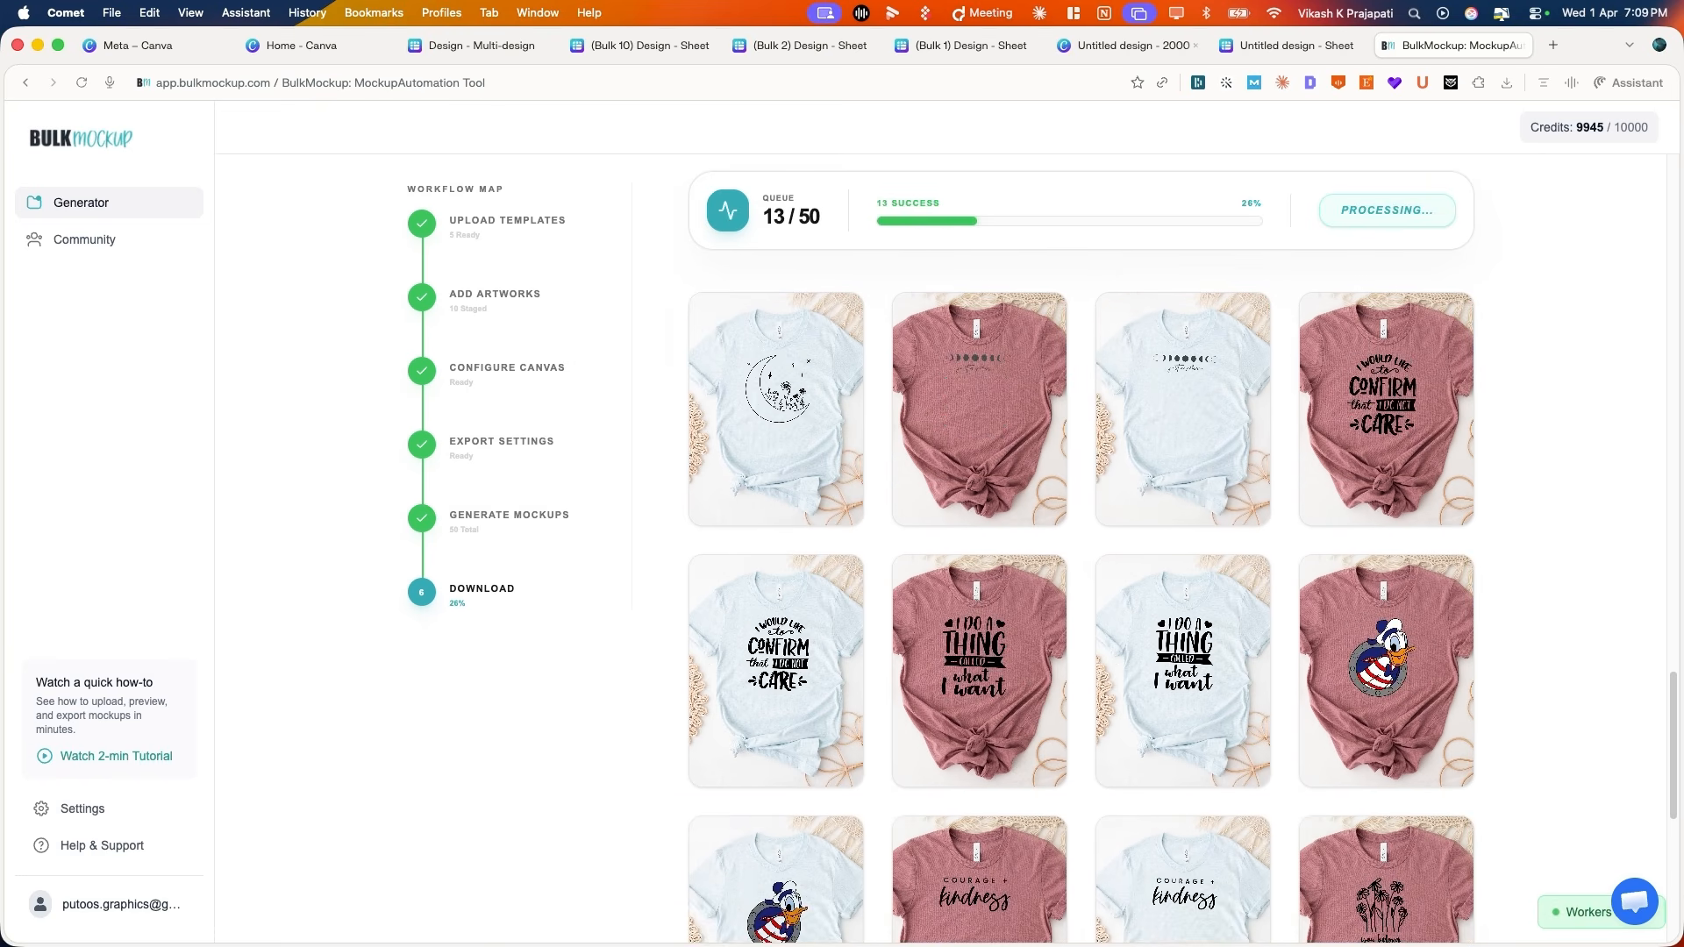
Look through the finished T-shirt mockups and download the whole batch as a ZIP.
{"action": "scroll", "coordinate": [1080, 540], "scroll_direction": "down", "scroll_amount": 5}
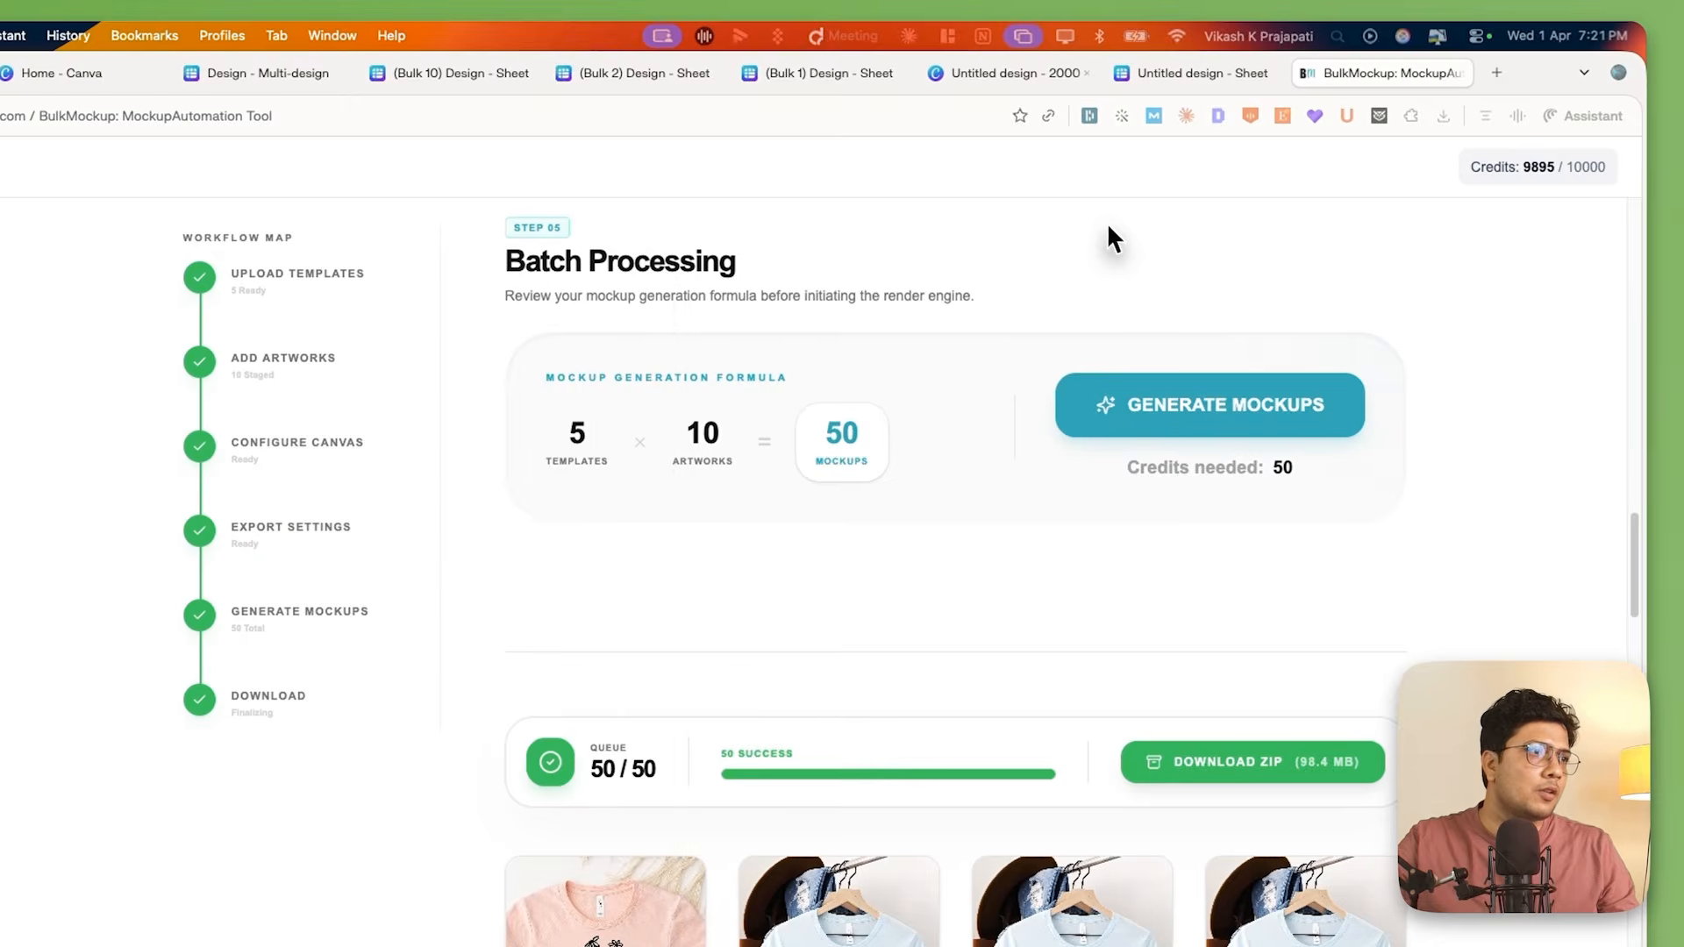
{"action": "scroll", "coordinate": [1068, 550], "scroll_direction": "down", "scroll_amount": 5}
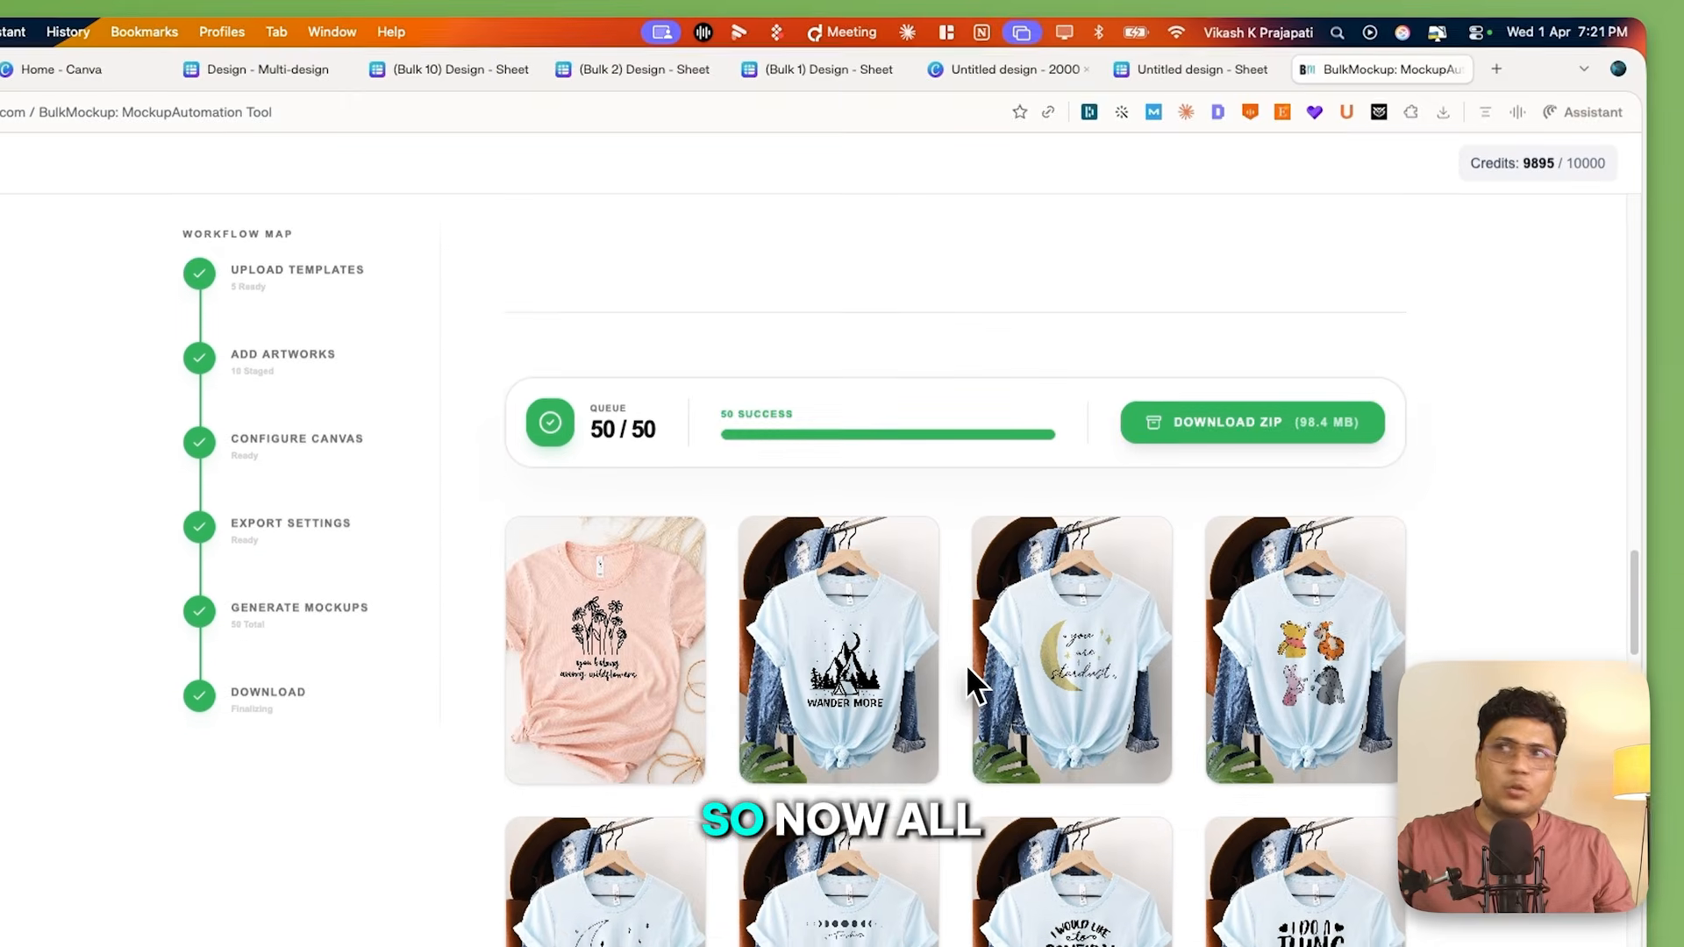
{"action": "scroll", "coordinate": [965, 665], "scroll_direction": "down", "scroll_amount": 3}
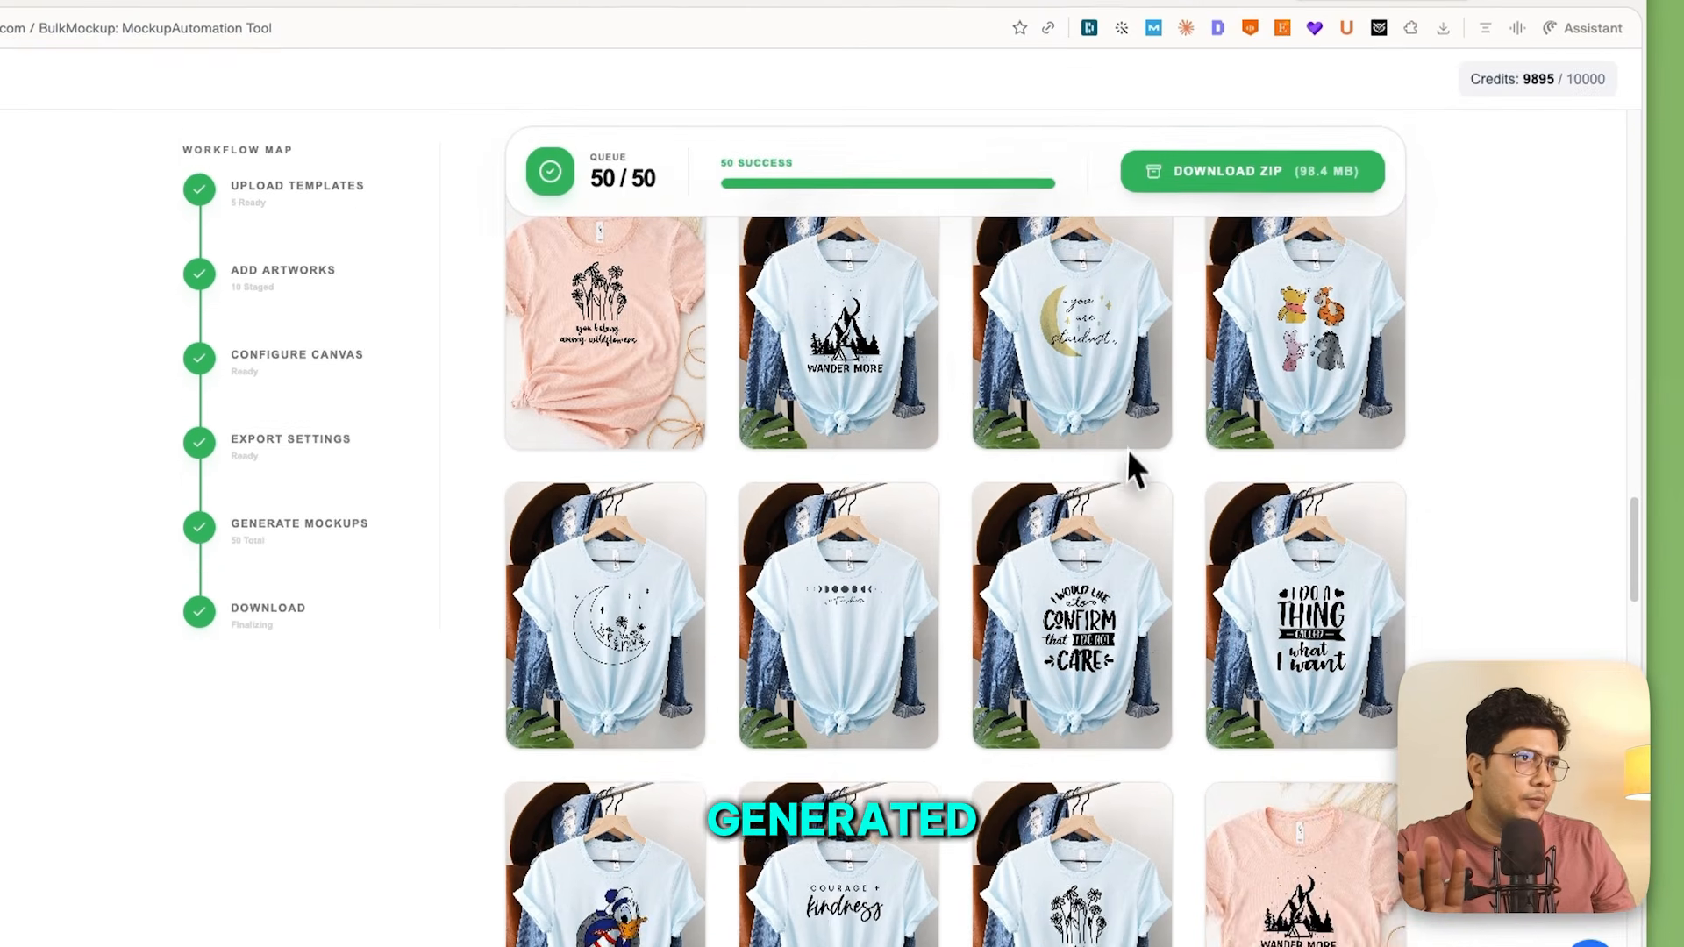
{"action": "mouse_move", "coordinate": [1291, 660]}
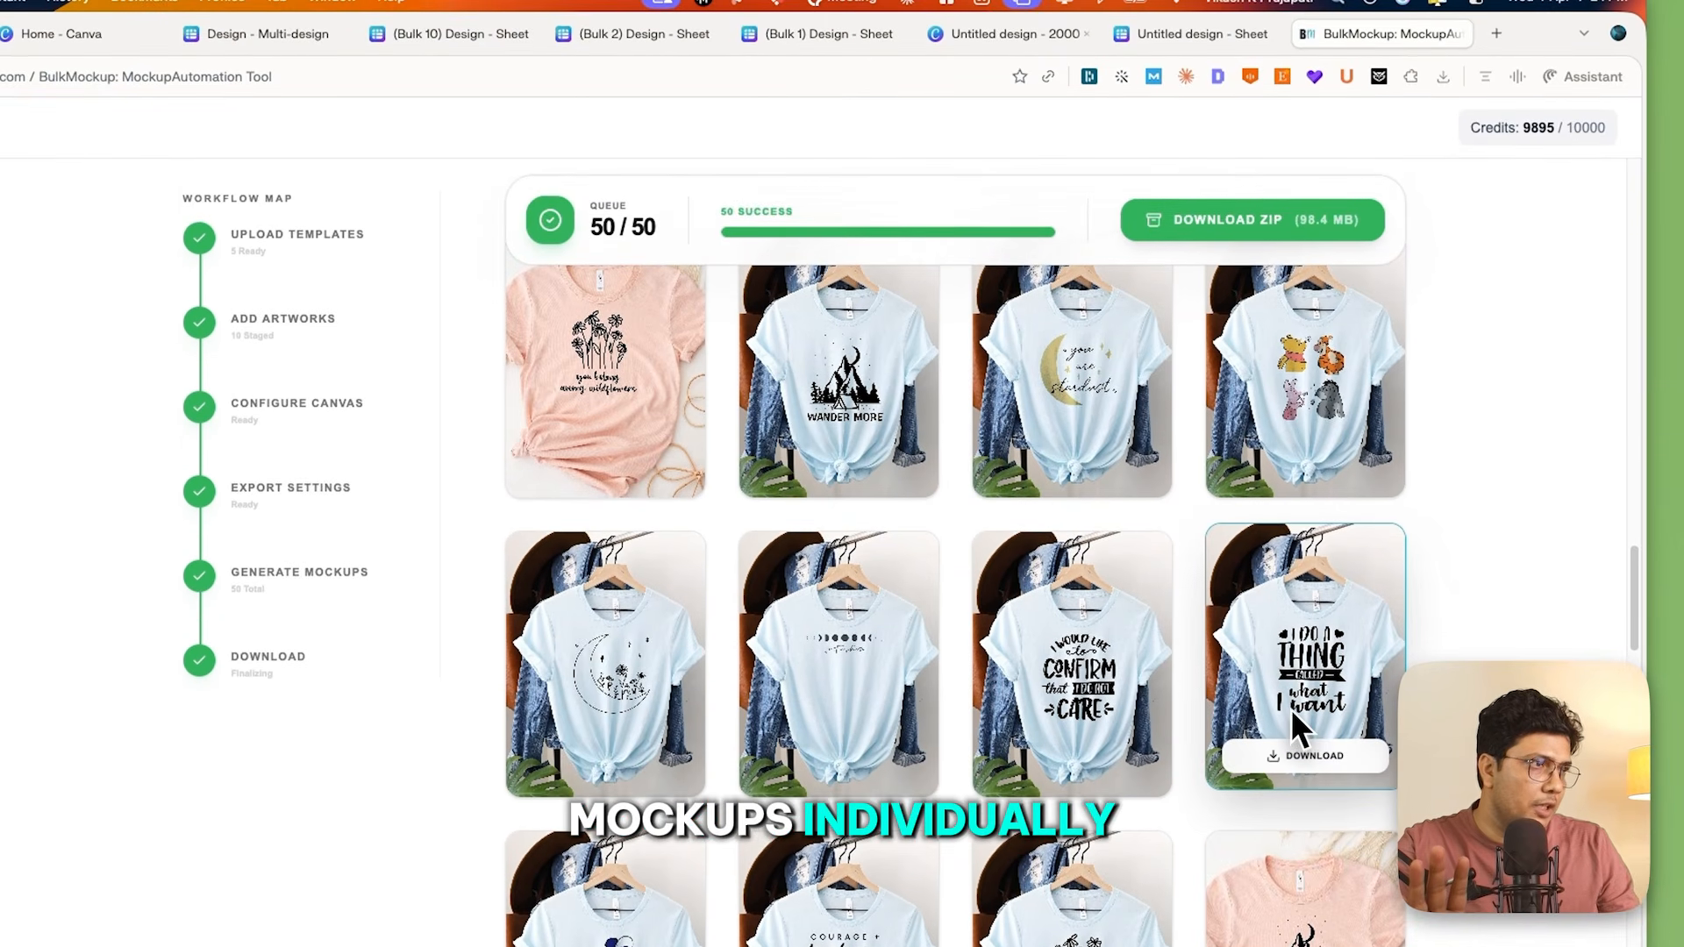
{"action": "scroll", "coordinate": [1287, 667], "scroll_direction": "up", "scroll_amount": 4}
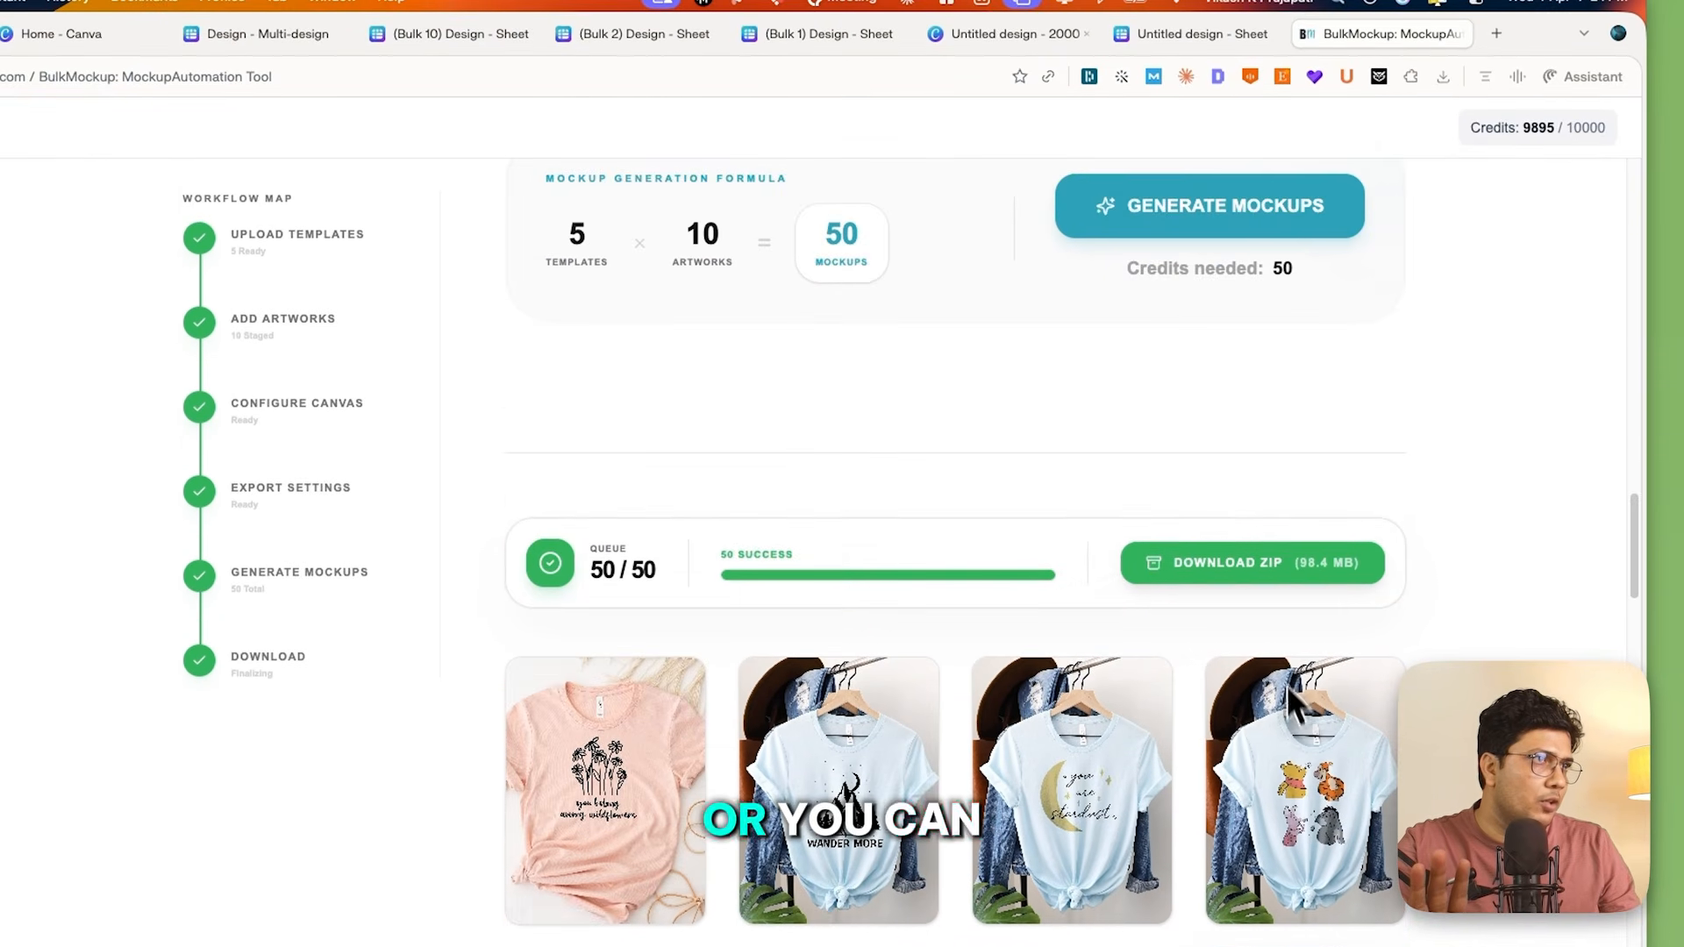
{"action": "left_click", "coordinate": [1277, 562]}
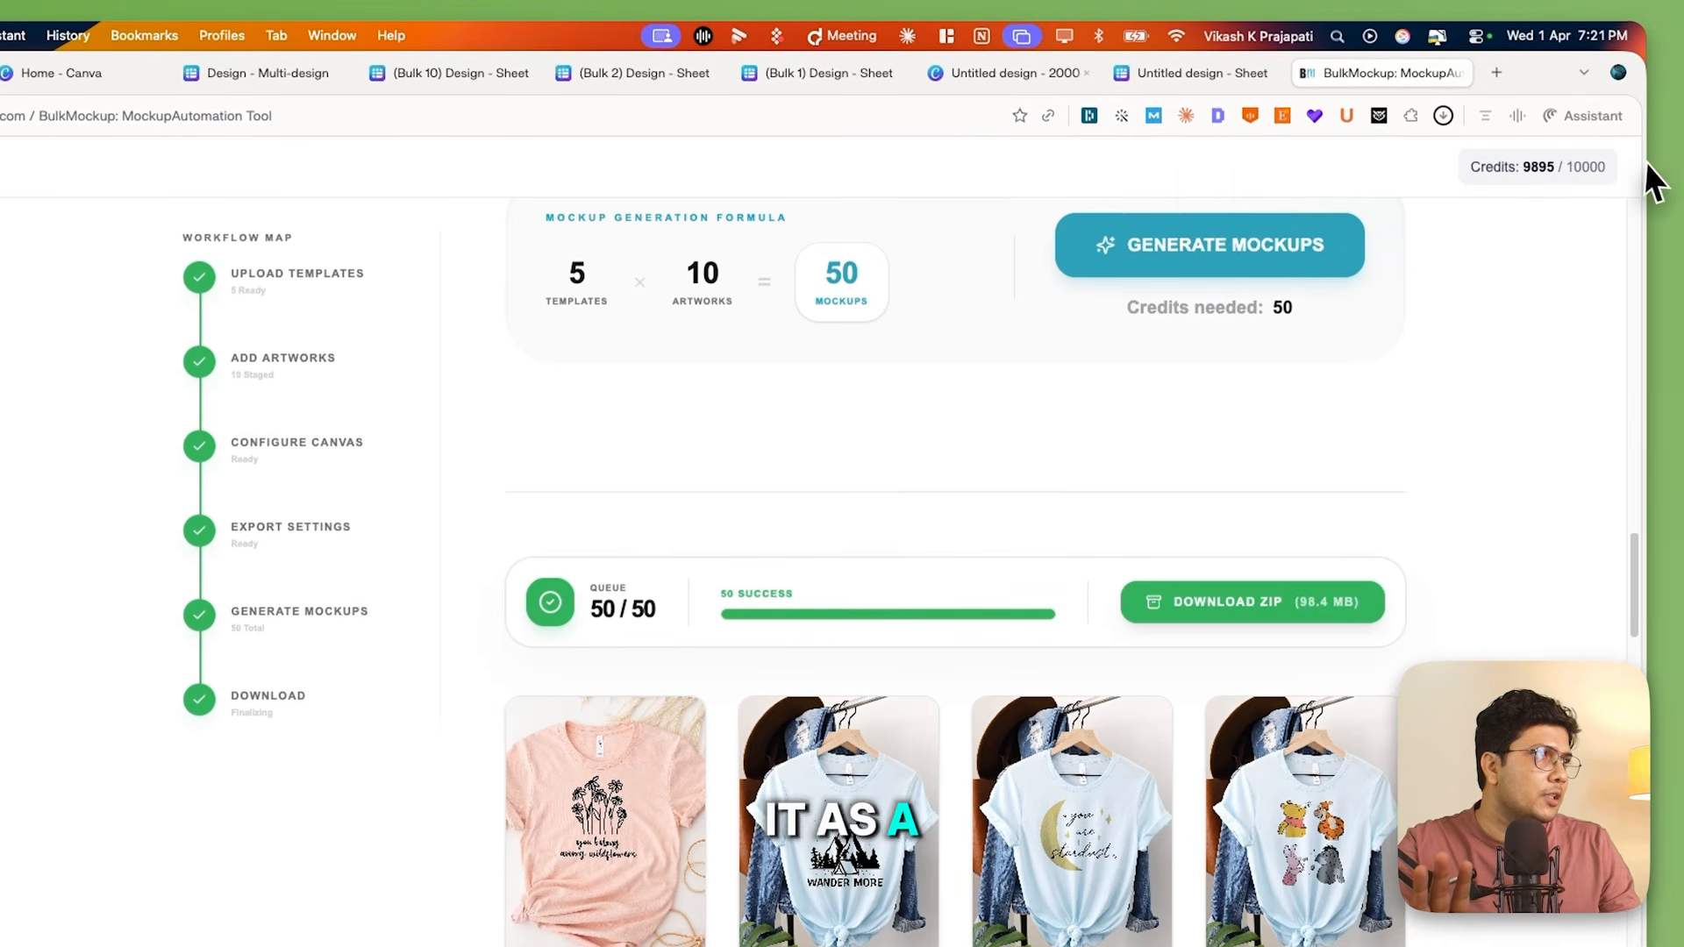
Switch to Finder, enlarge the Downloads window and extract Mug_Mockup-mockups.zip there.
{"action": "left_click", "coordinate": [1626, 155]}
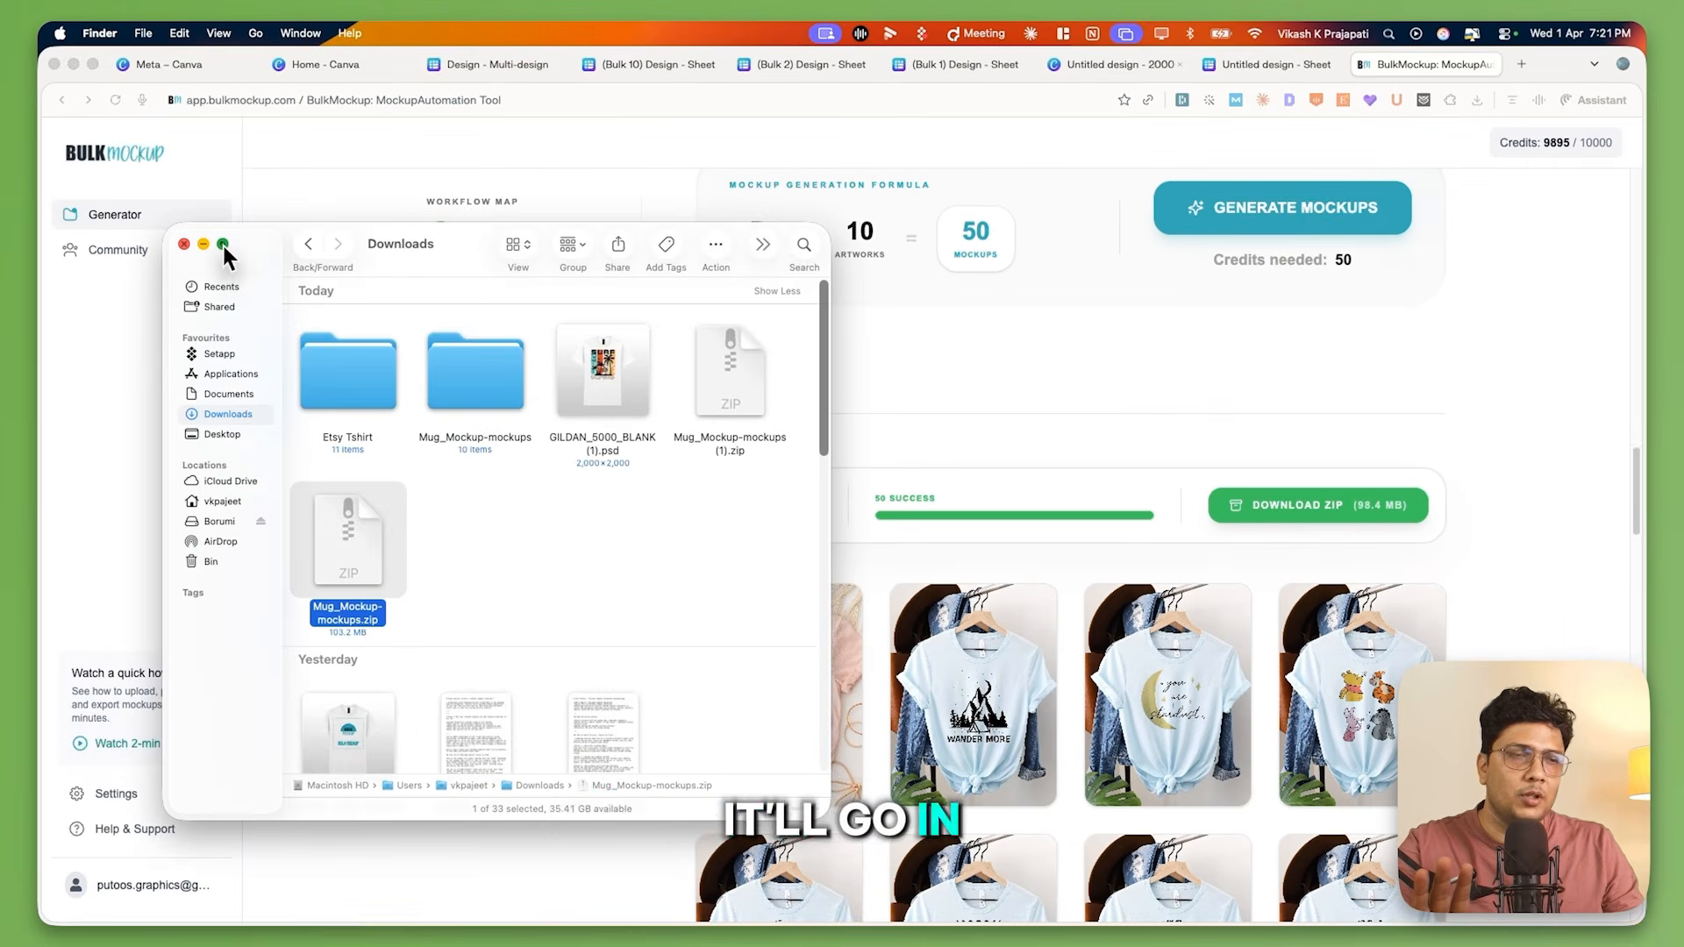
{"action": "left_click", "coordinate": [223, 245]}
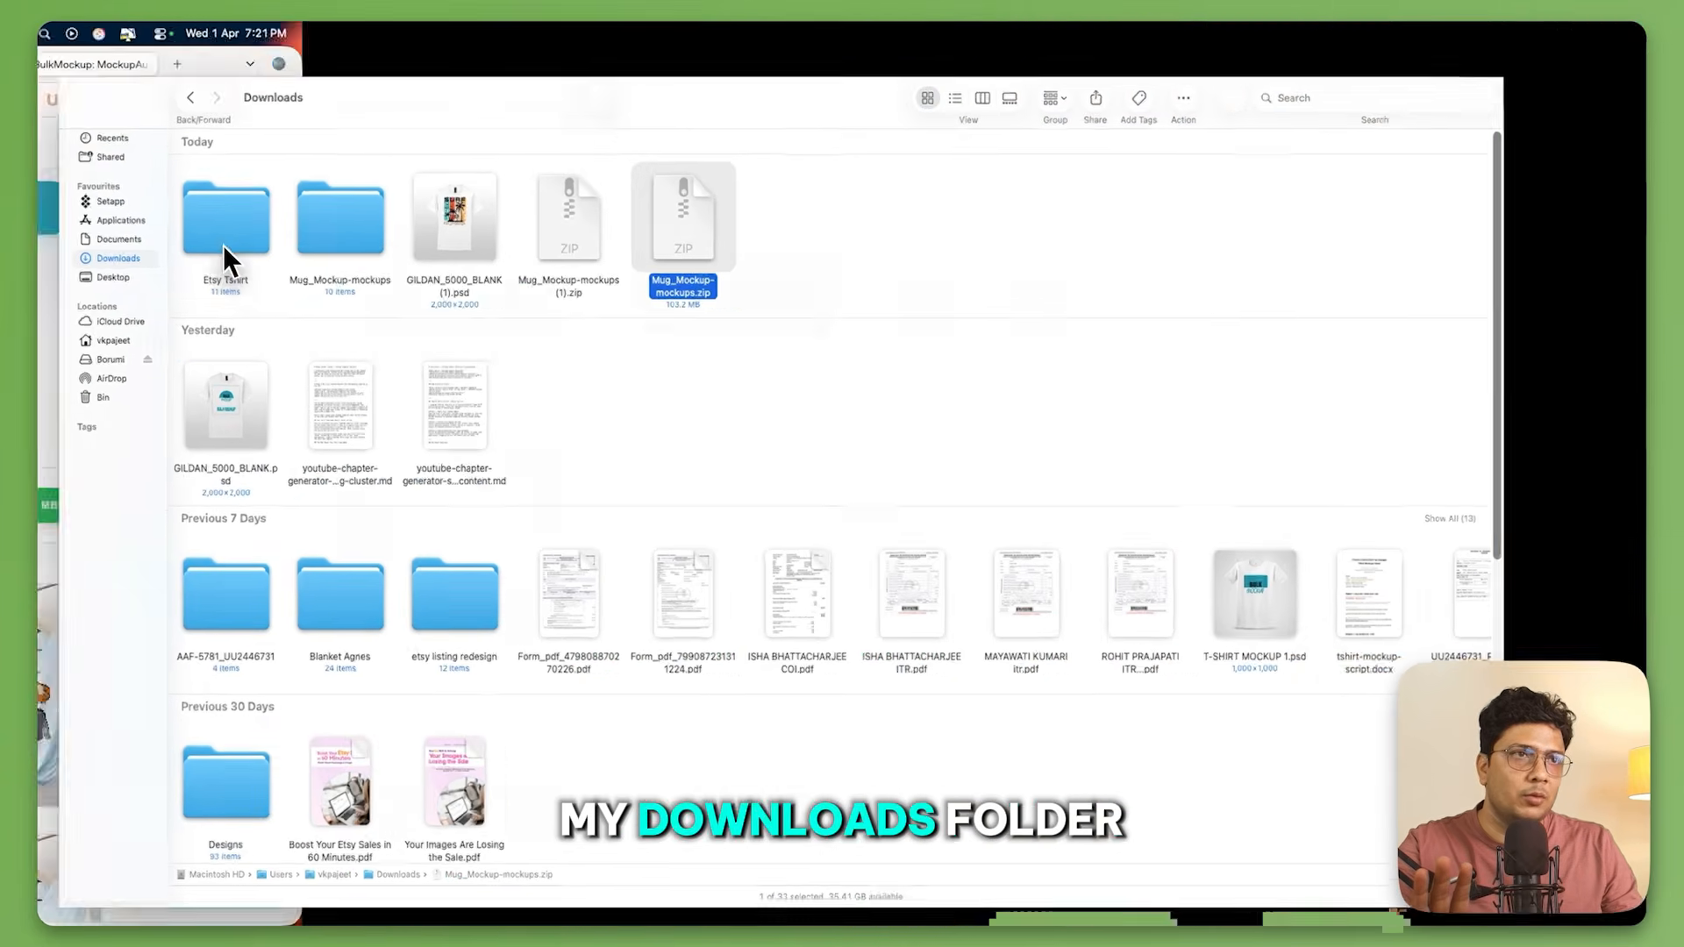
{"action": "right_click", "coordinate": [718, 192]}
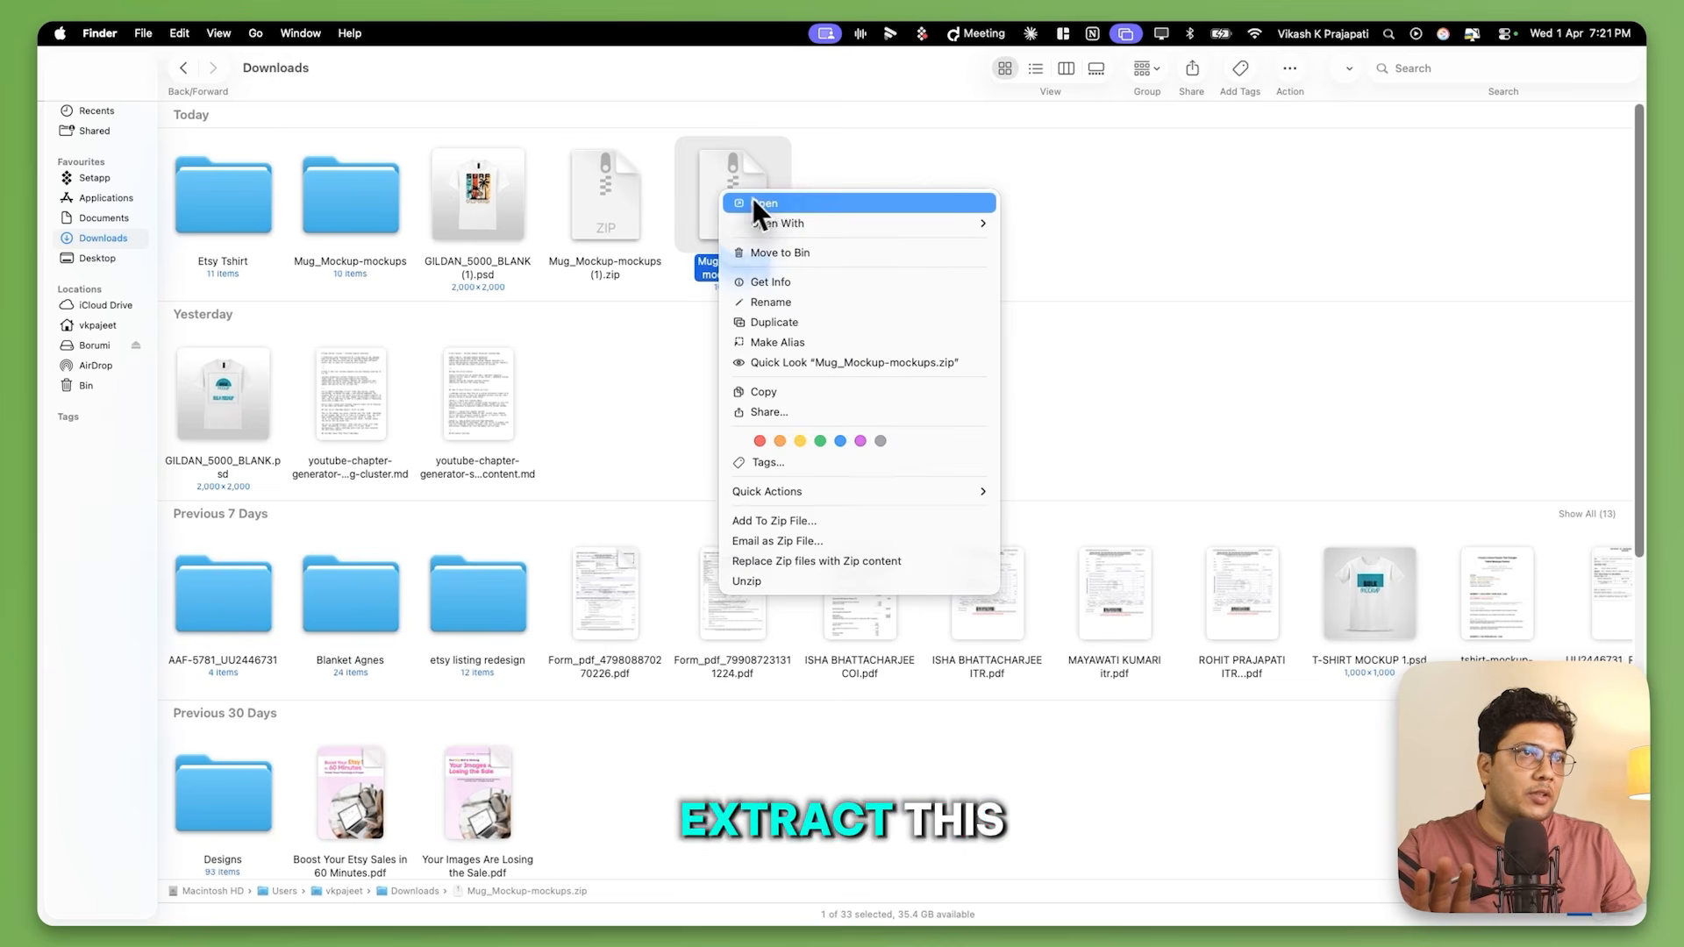
{"action": "left_click", "coordinate": [770, 204]}
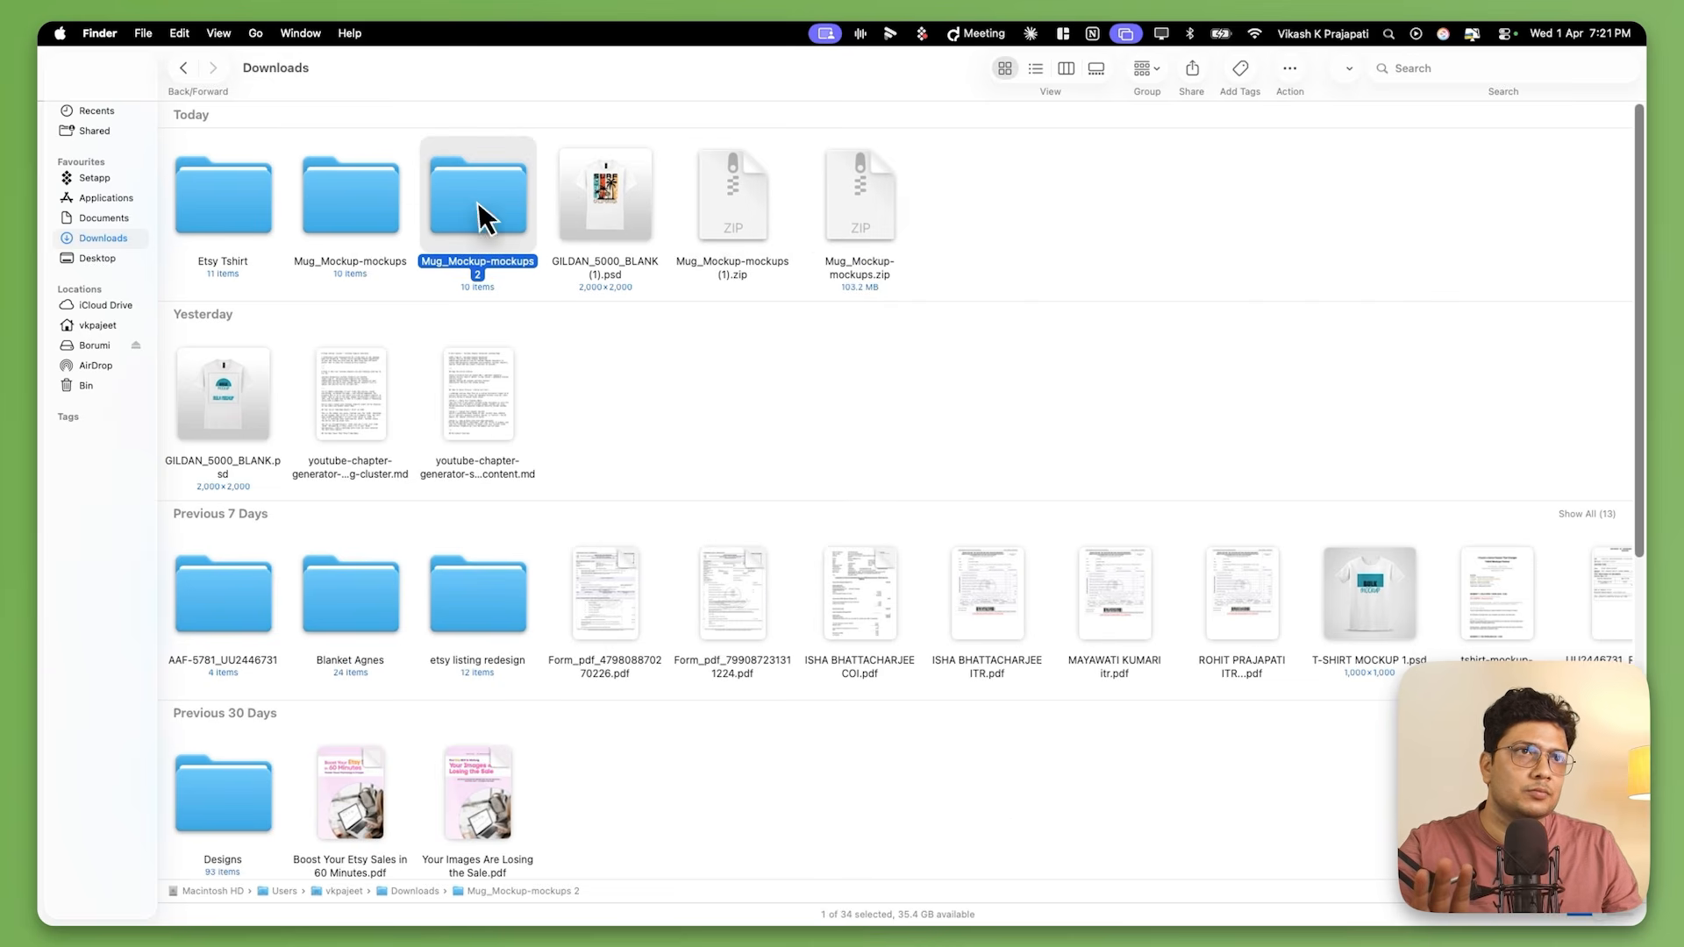
Open the belong among wildflowers subfolder of Mug_Mockup-mockups 2 and browse its mockup images in gallery view.
{"action": "double_click", "coordinate": [476, 200]}
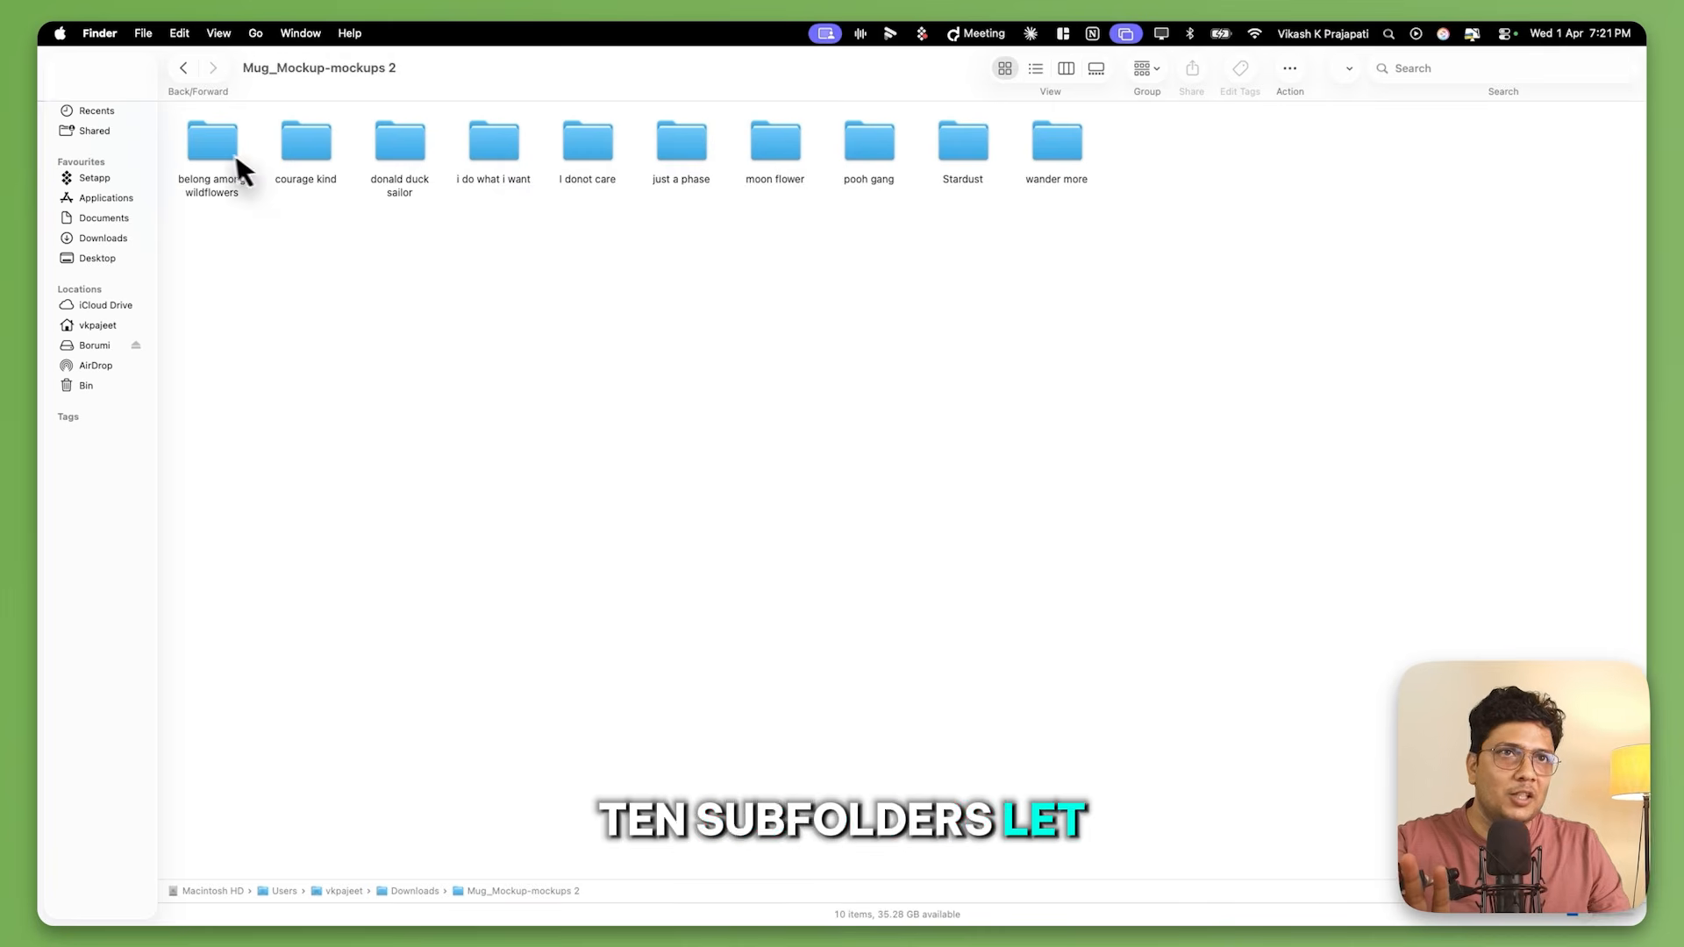
{"action": "double_click", "coordinate": [213, 149]}
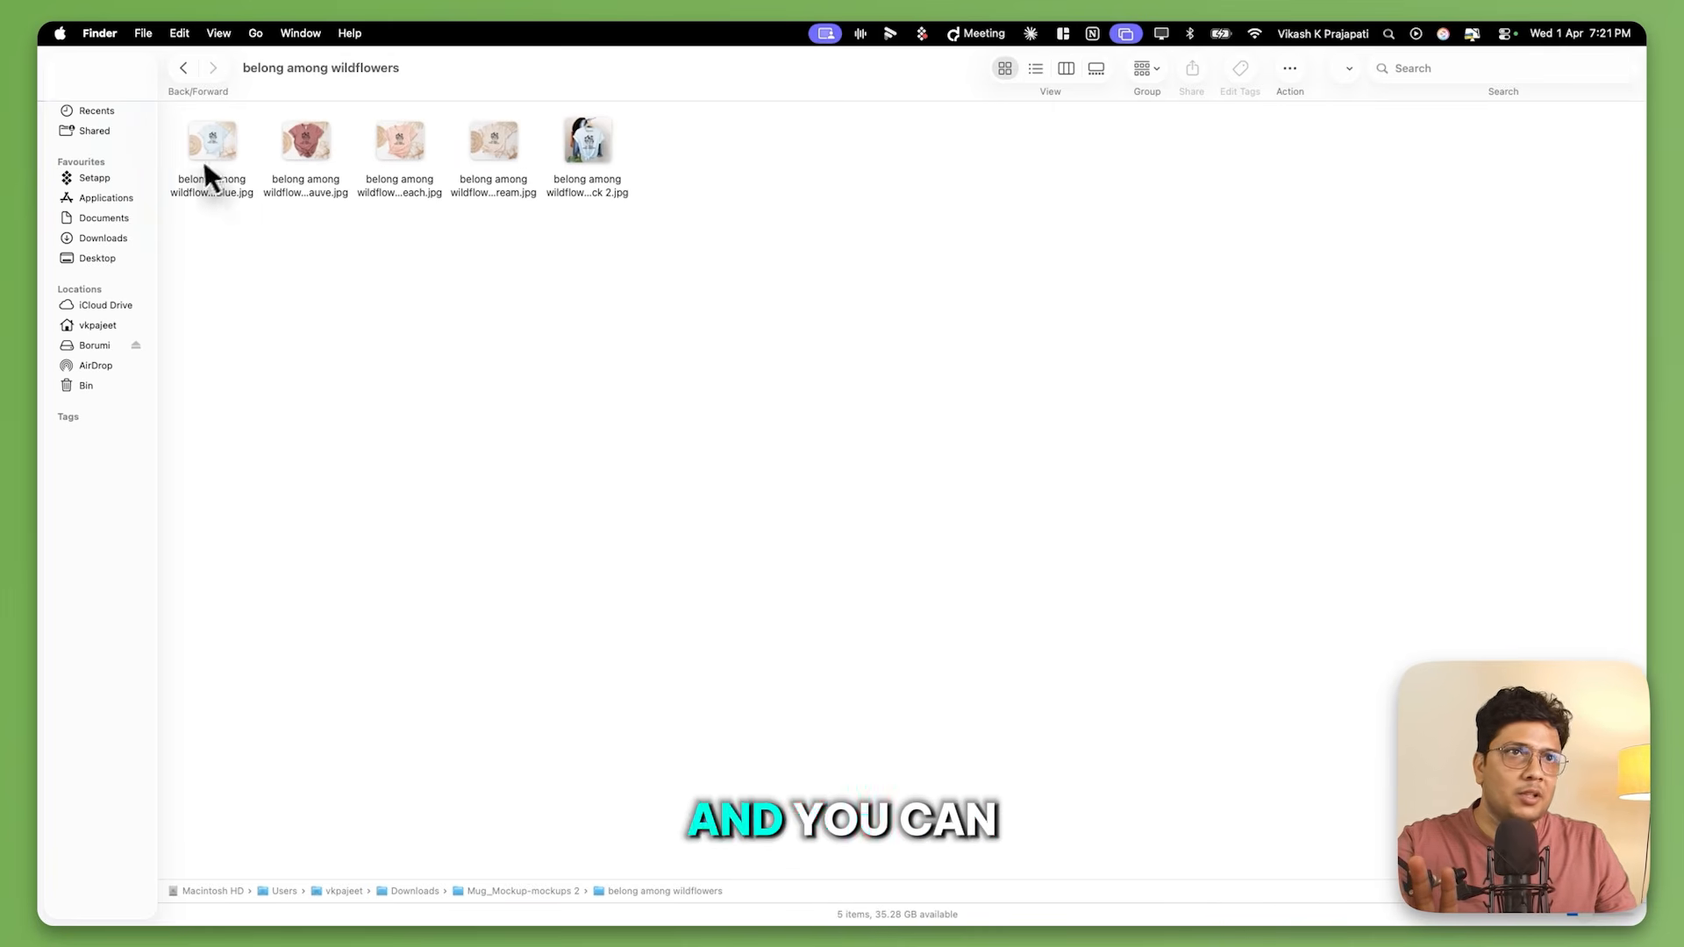
{"action": "left_click", "coordinate": [1099, 70]}
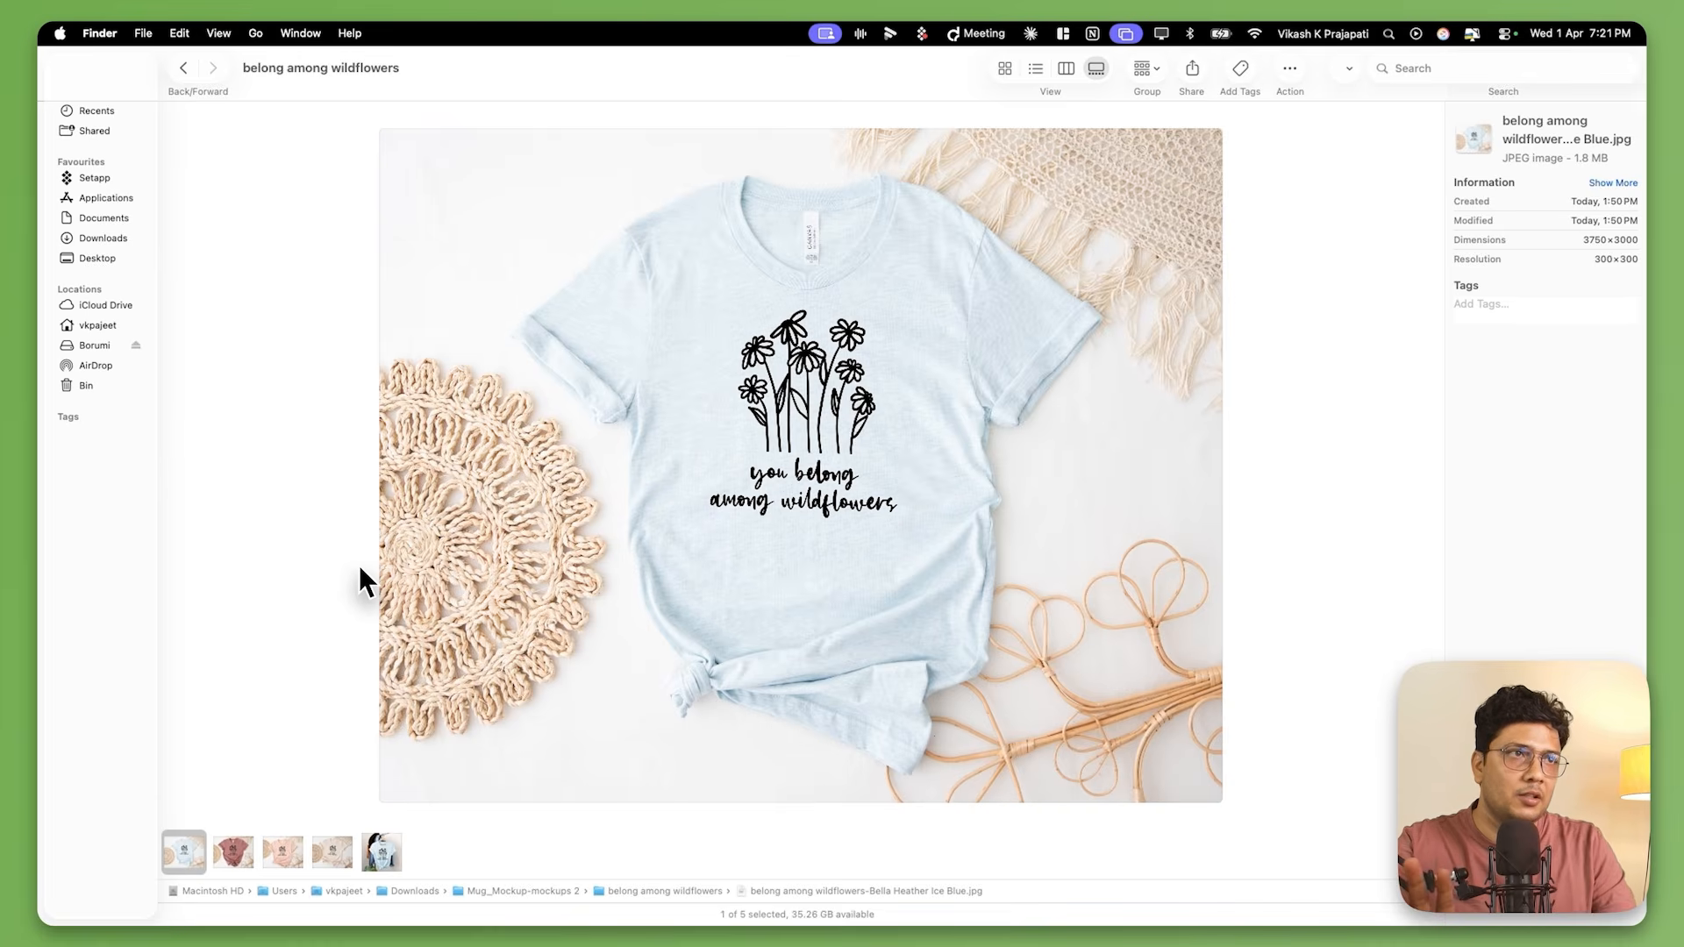
{"action": "key", "text": "Right"}
{"action": "key", "text": "Right"}
{"action": "key", "text": "Right"}
{"action": "key", "text": "Right"}
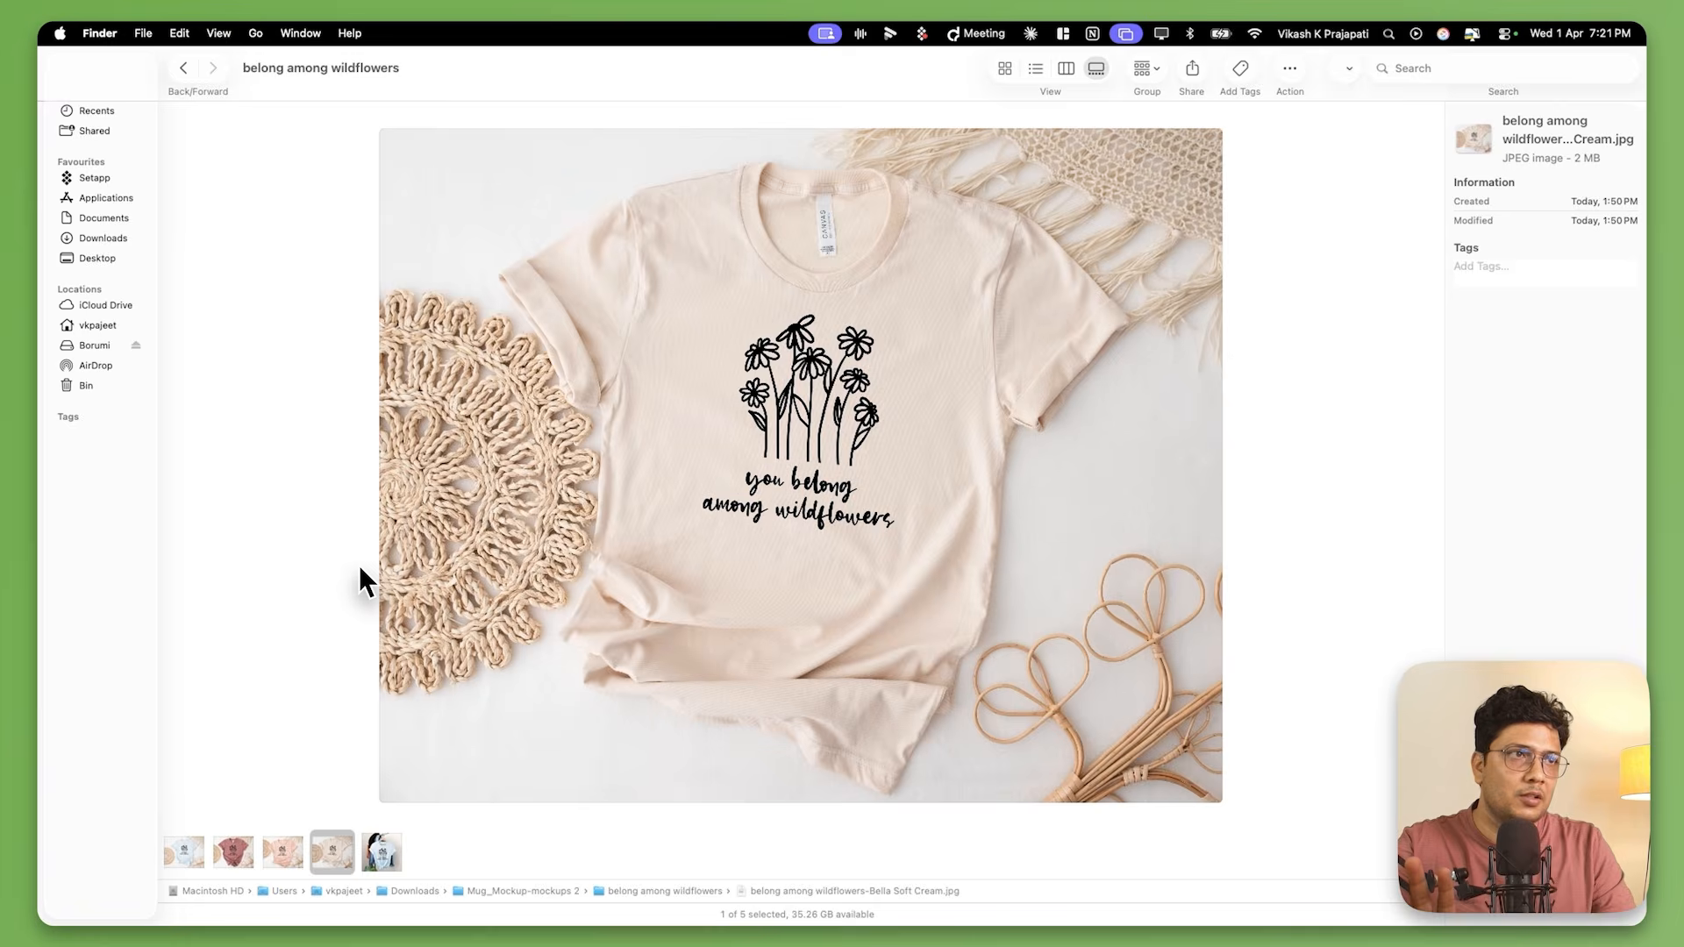